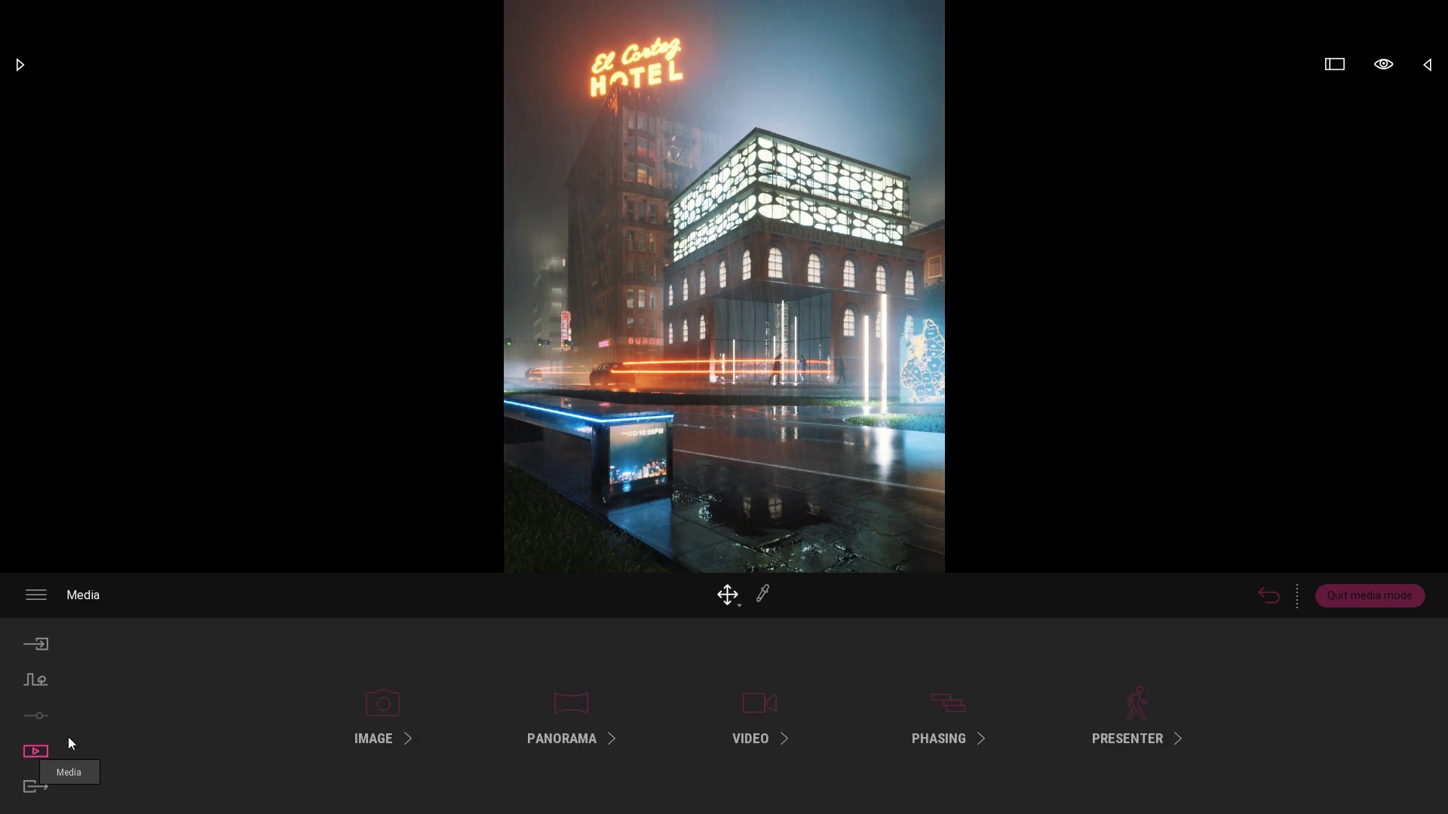
# - Recall the saved view Image4 and create a new media image from it
pyautogui.click(413, 698)
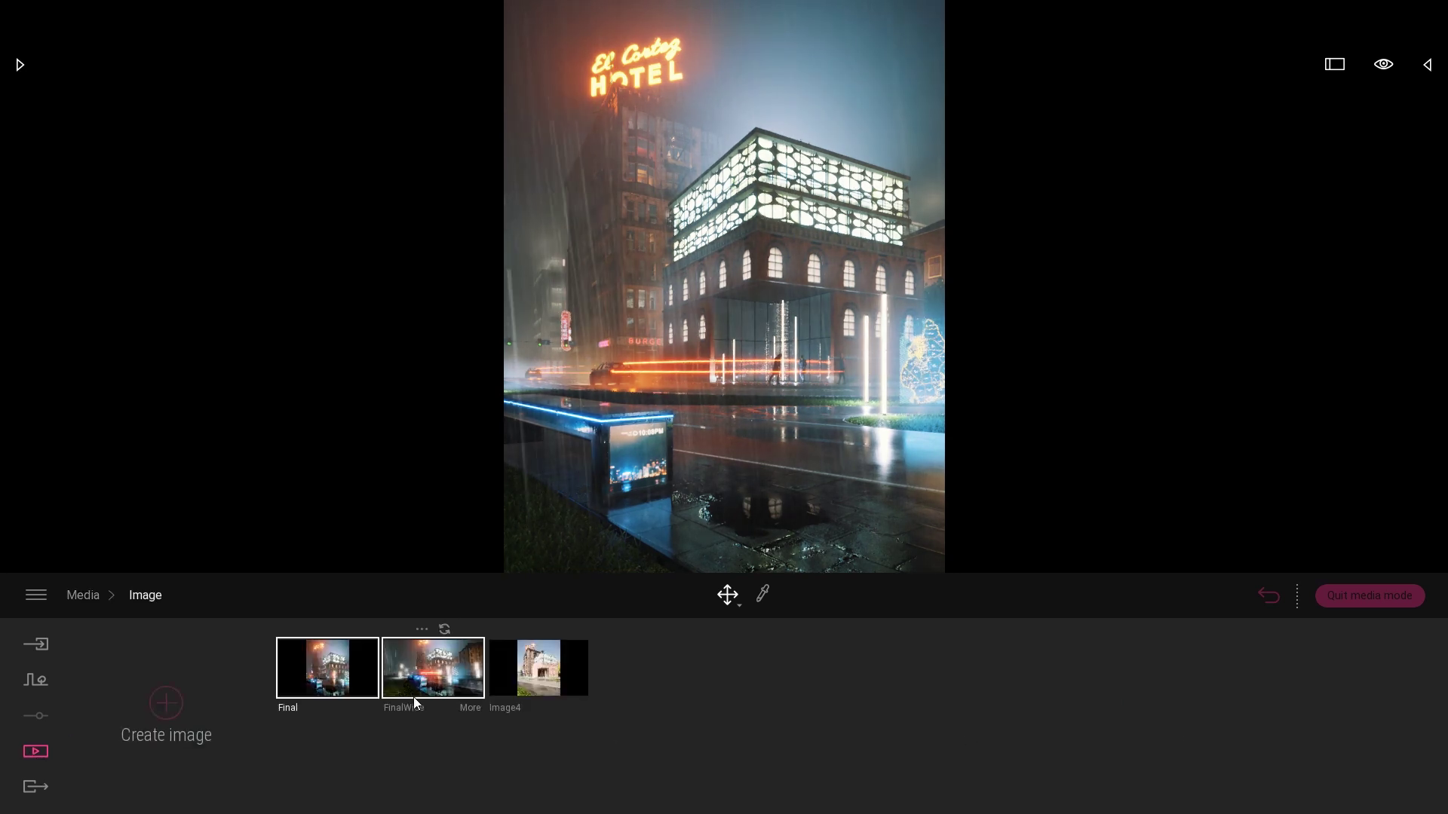
pyautogui.click(547, 674)
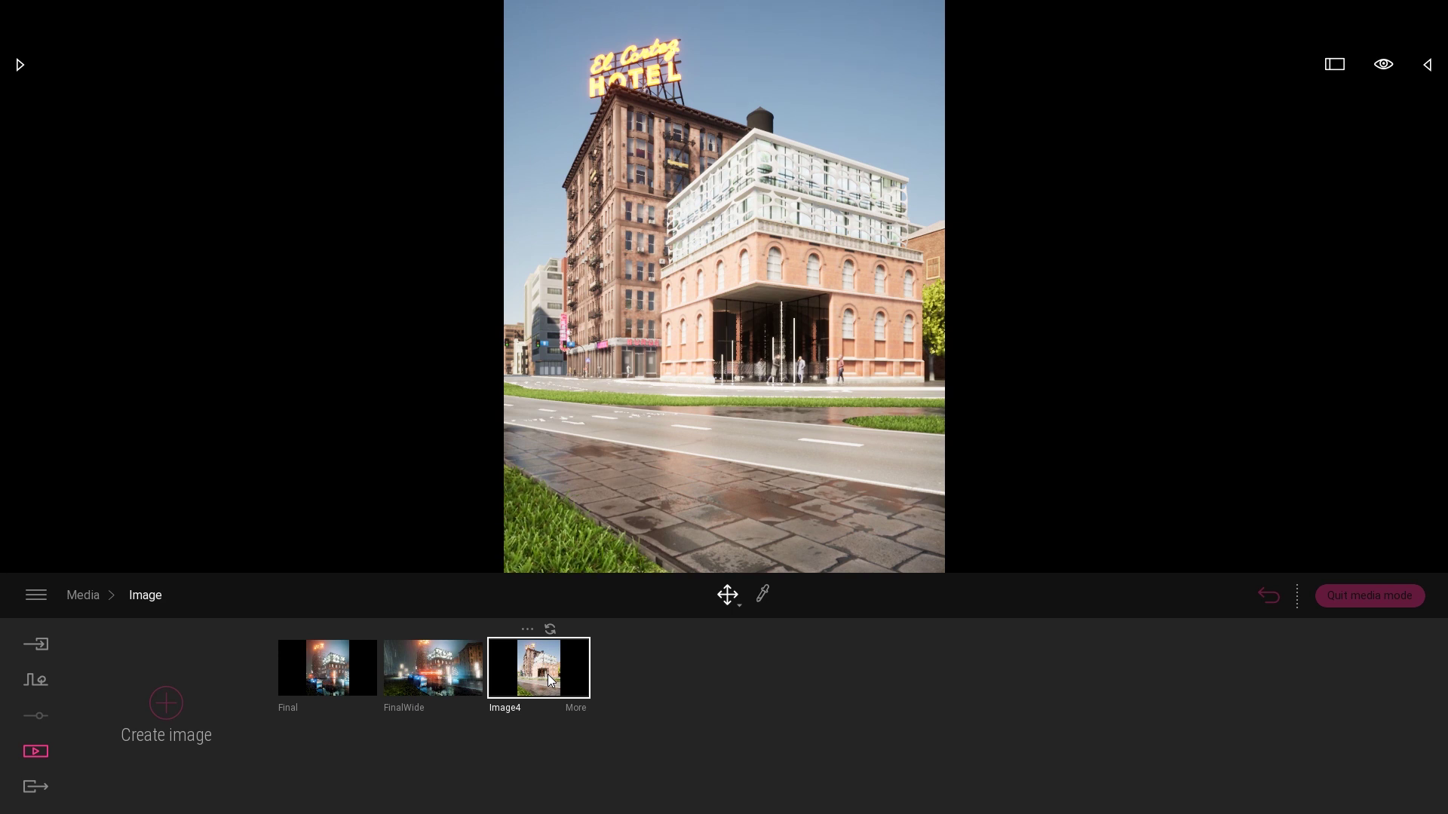
pyautogui.click(158, 701)
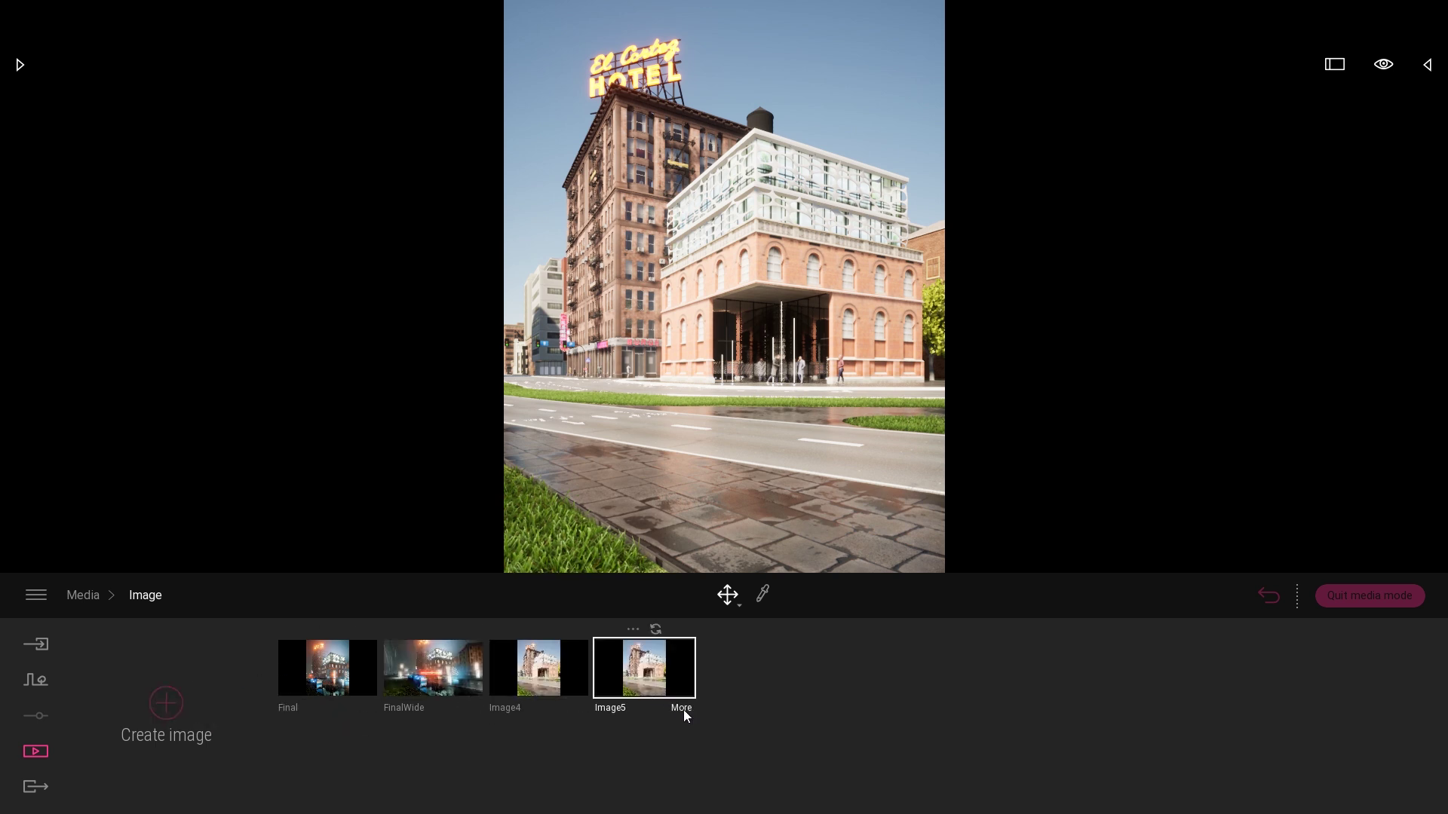
# - Set the new image's output size to 2K Full HD 1920x1080
pyautogui.click(683, 709)
pyautogui.click(1119, 704)
pyautogui.click(816, 711)
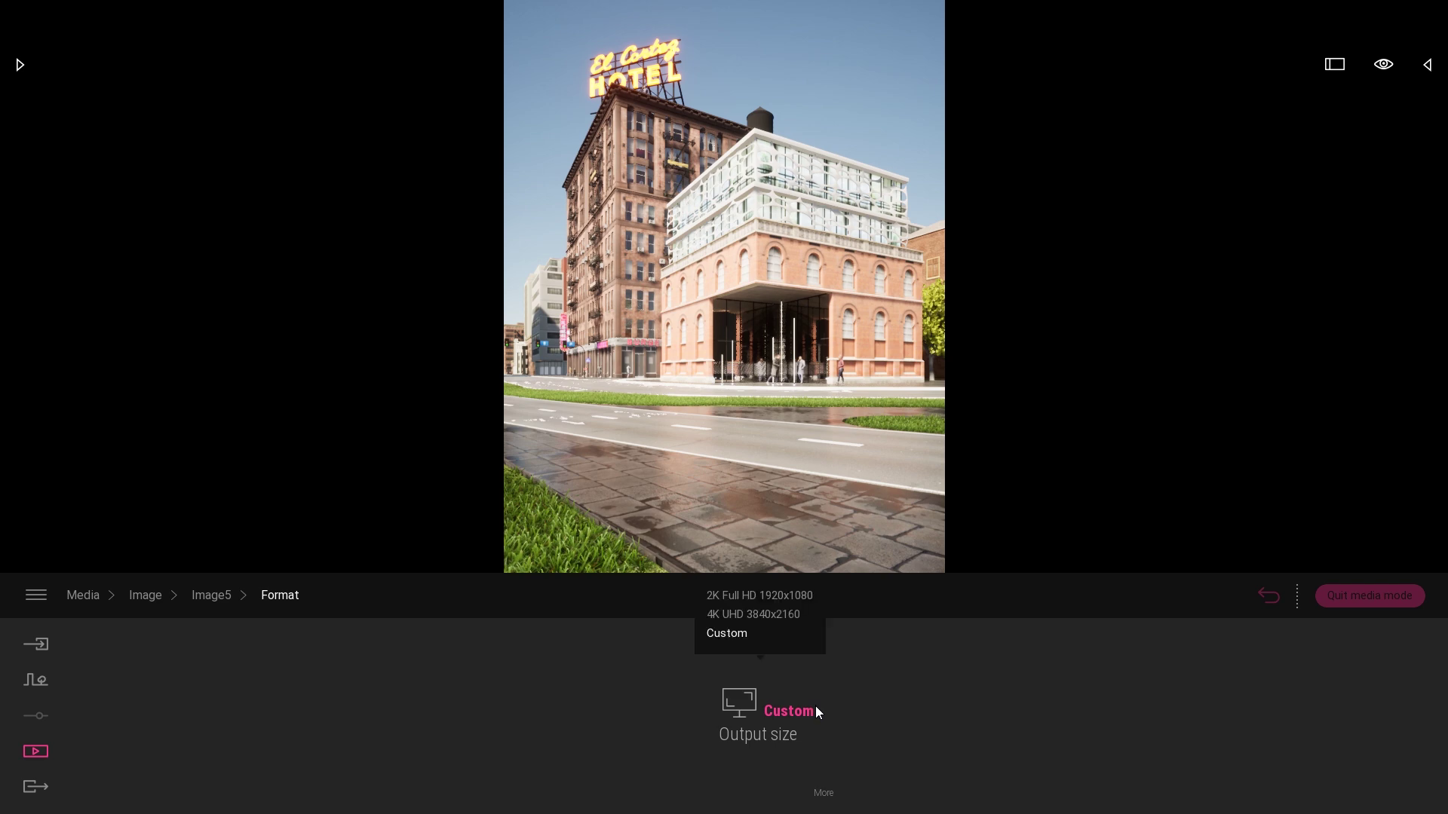
pyautogui.click(772, 599)
pyautogui.click(212, 596)
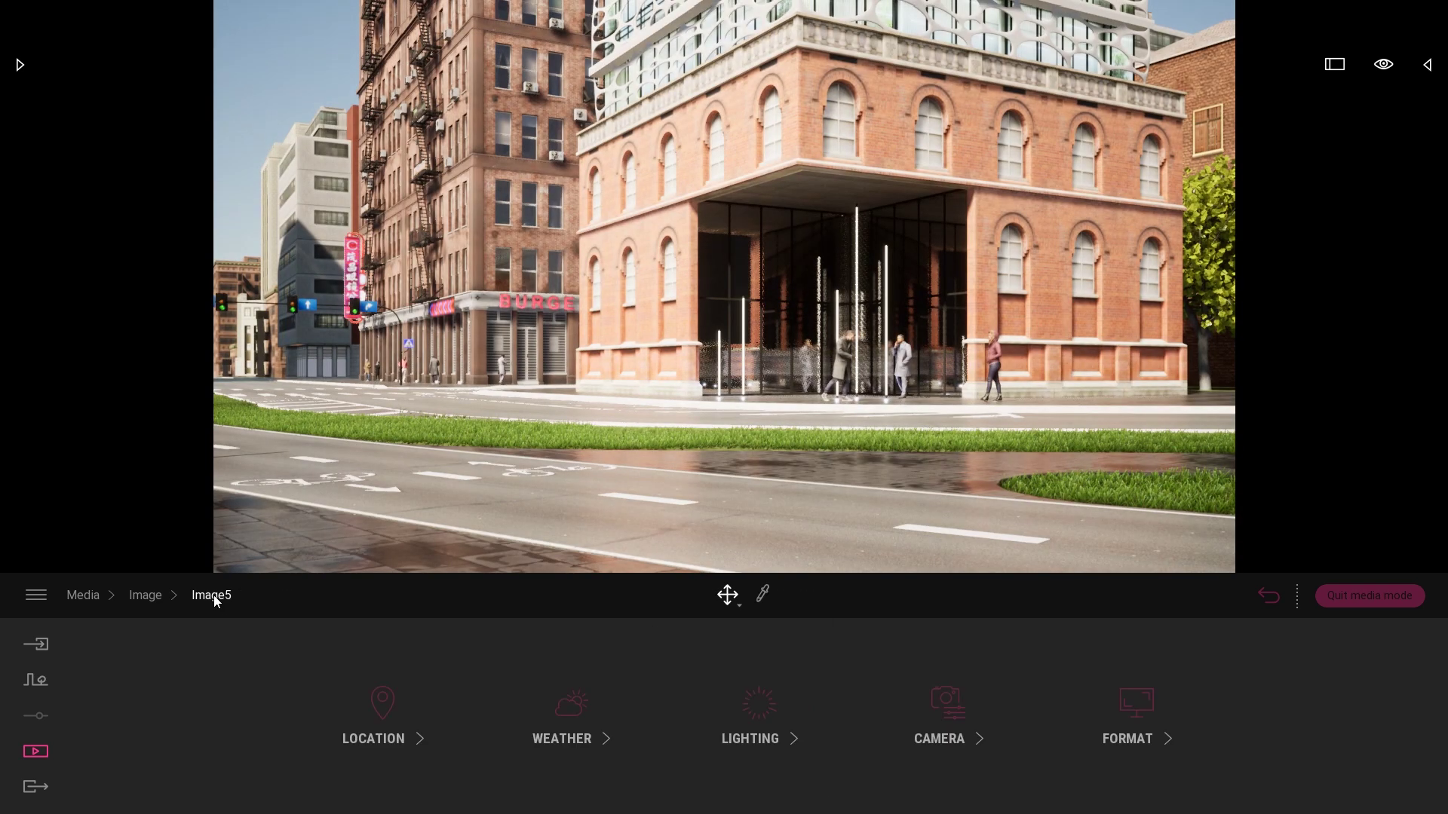
# - Set the image camera's FOV to 90 and turn off Parallelism
pyautogui.click(971, 711)
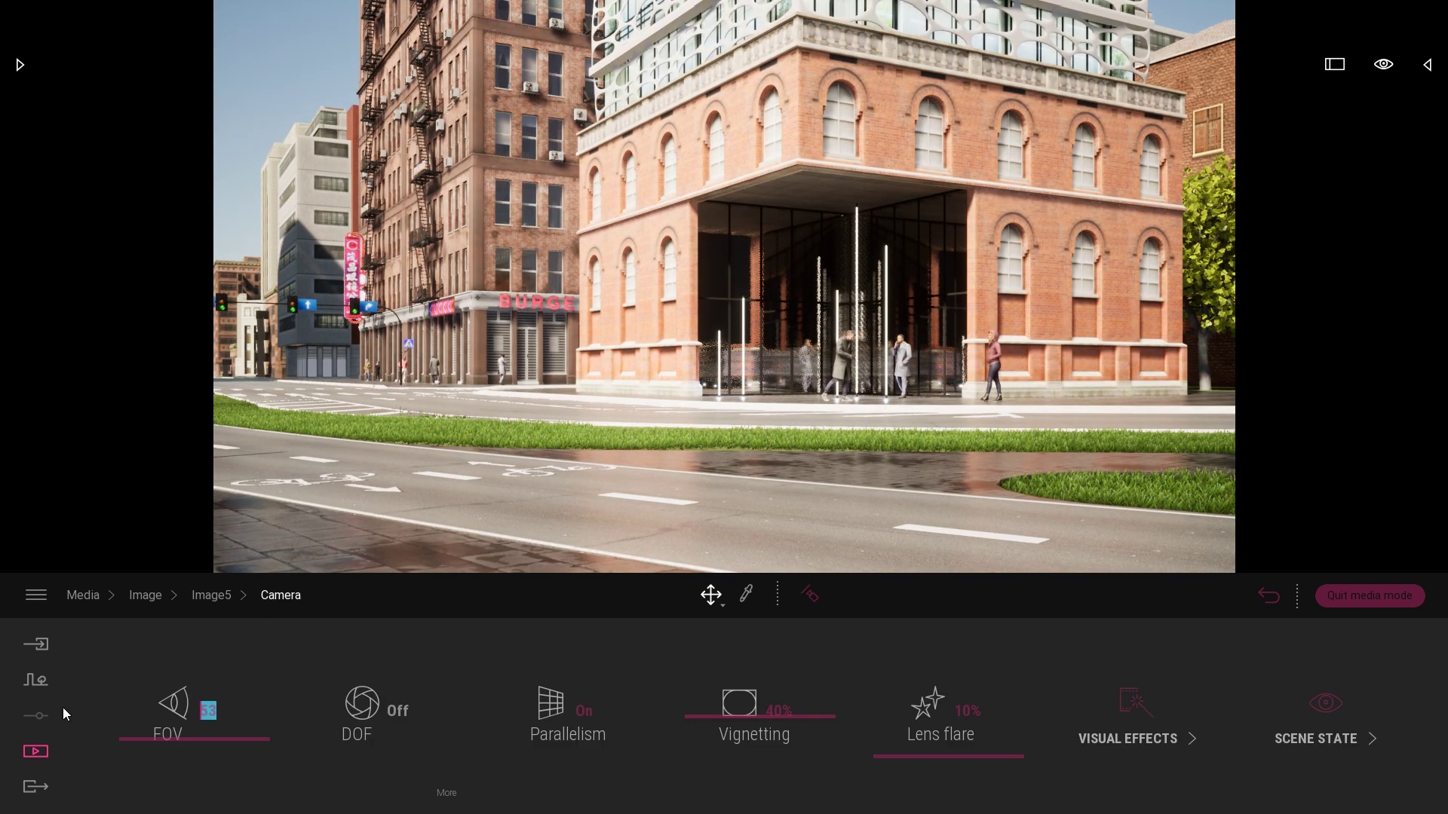
pyautogui.write('90')
pyautogui.press('Return')
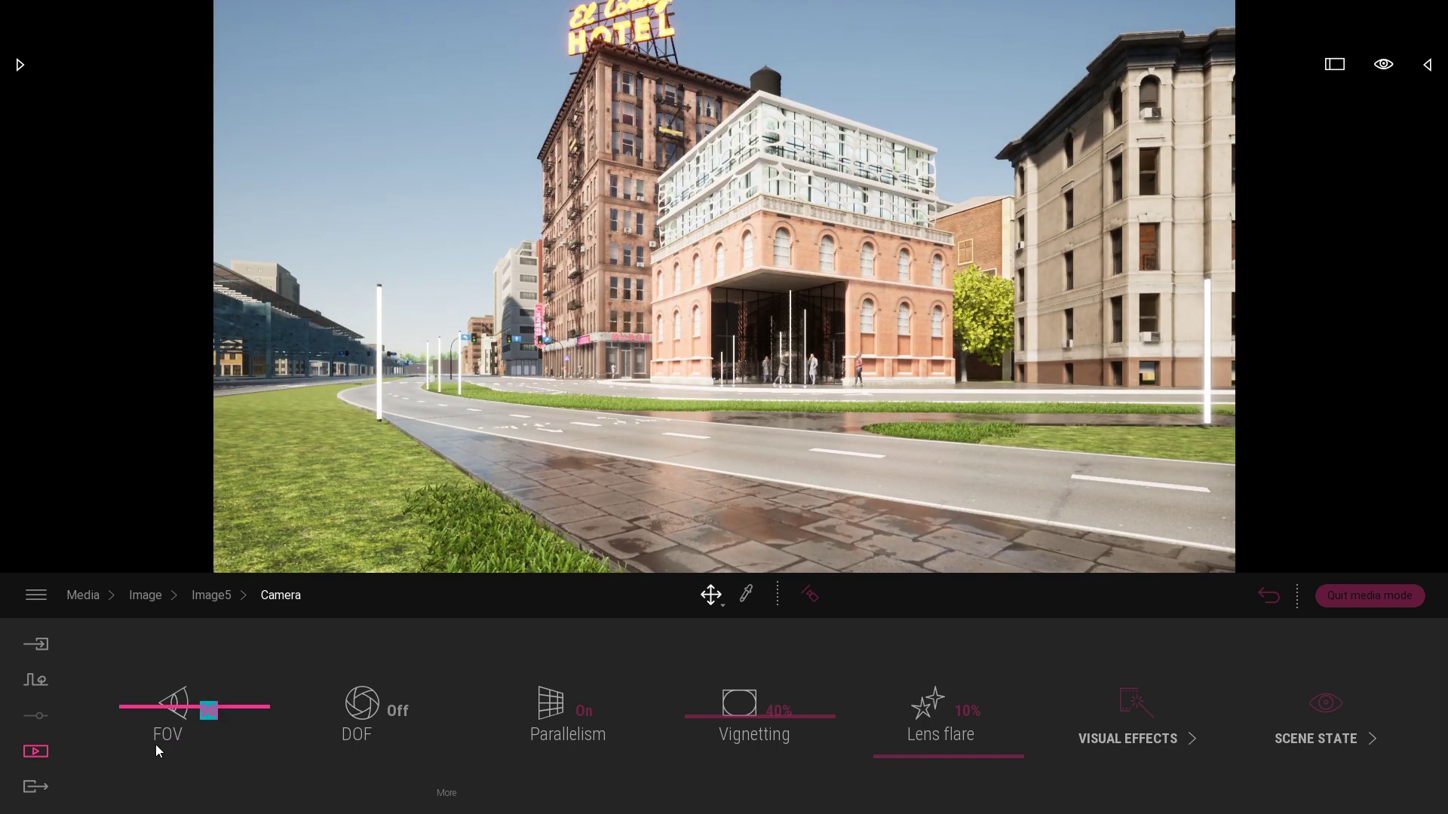
pyautogui.click(582, 703)
pyautogui.moveTo(949, 391)
pyautogui.mouseDown(button='right')
pyautogui.moveTo(875, 403)
pyautogui.moveTo(1116, 438)
pyautogui.moveTo(1086, 445)
pyautogui.moveTo(949, 392)
pyautogui.mouseUp(button='right')
pyautogui.click(229, 600)
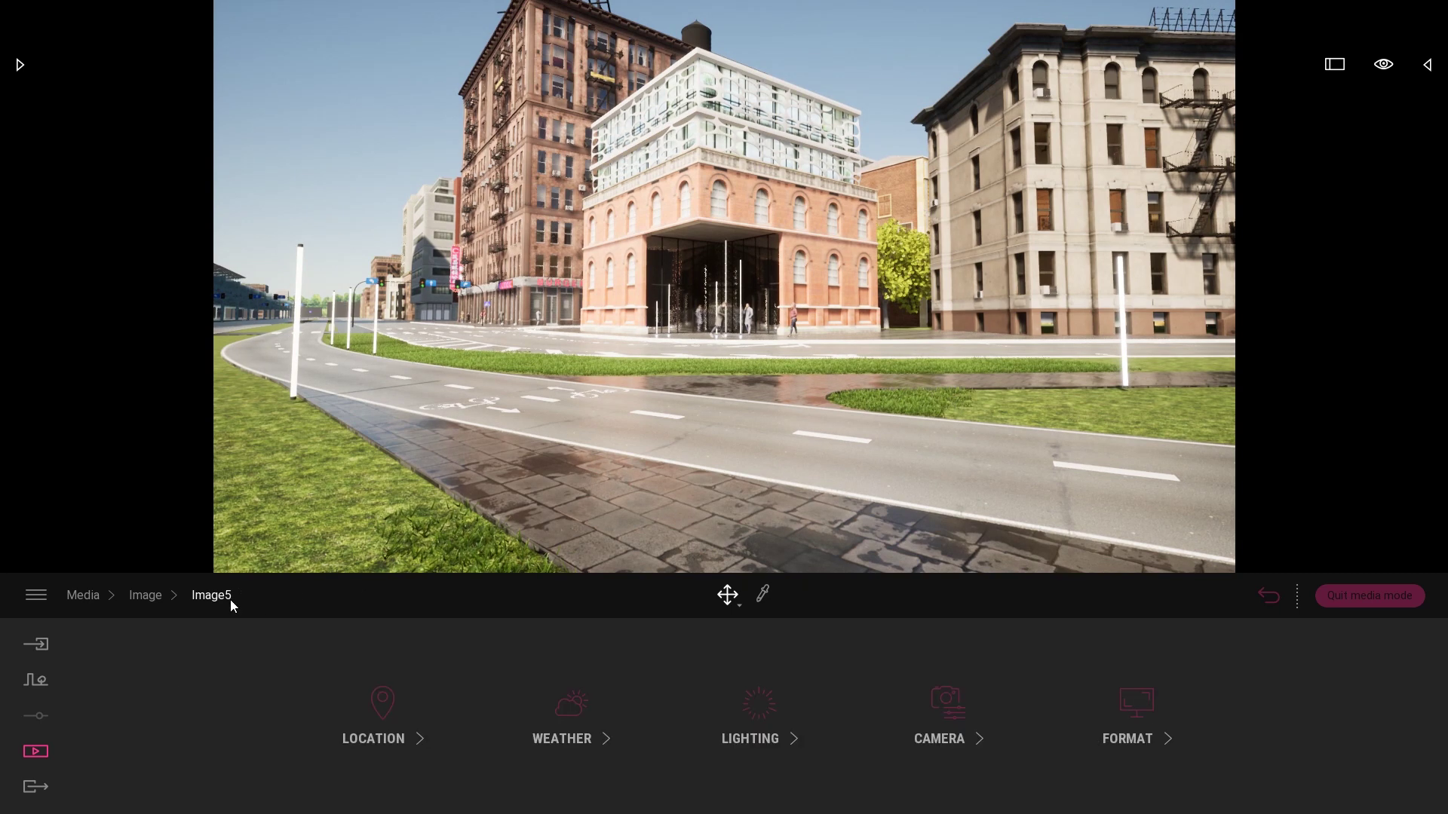
# - Set the image location's time of day to 23:58 for a night scene
pyautogui.click(377, 709)
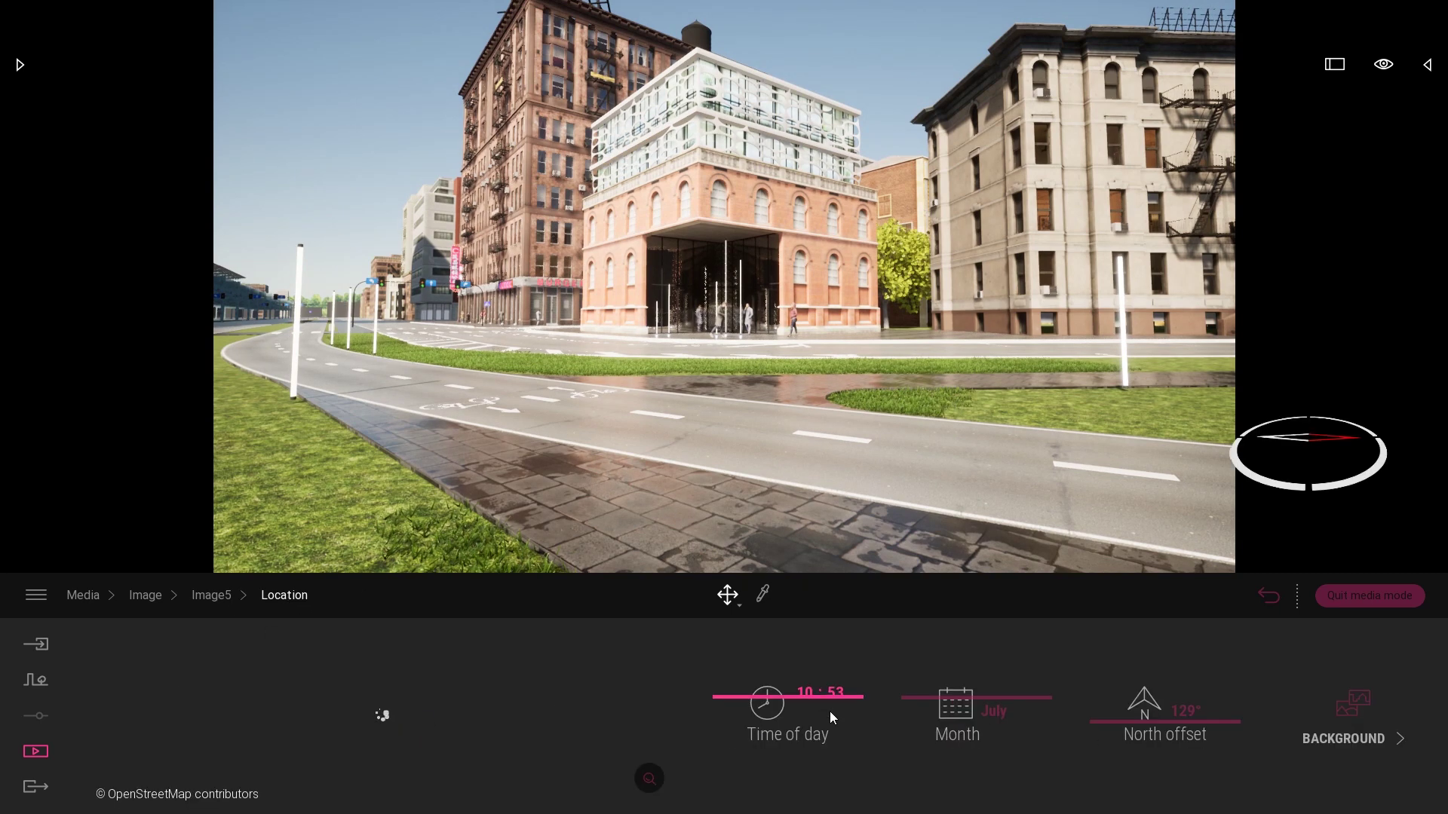
pyautogui.moveTo(763, 703); pyautogui.dragTo(771, 792)
pyautogui.moveTo(830, 554); pyautogui.dragTo(688, 581, button='right')
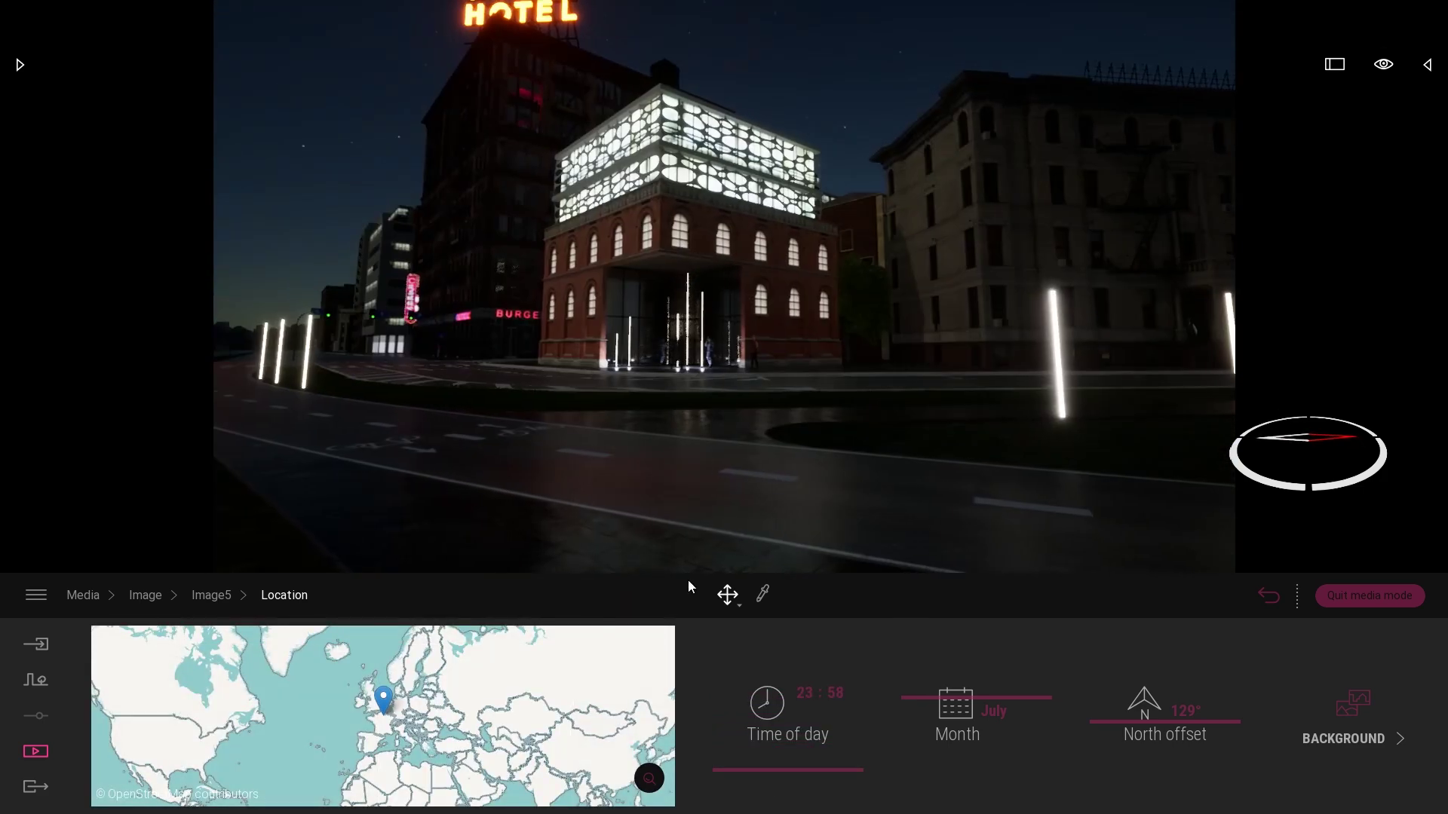
pyautogui.click(215, 596)
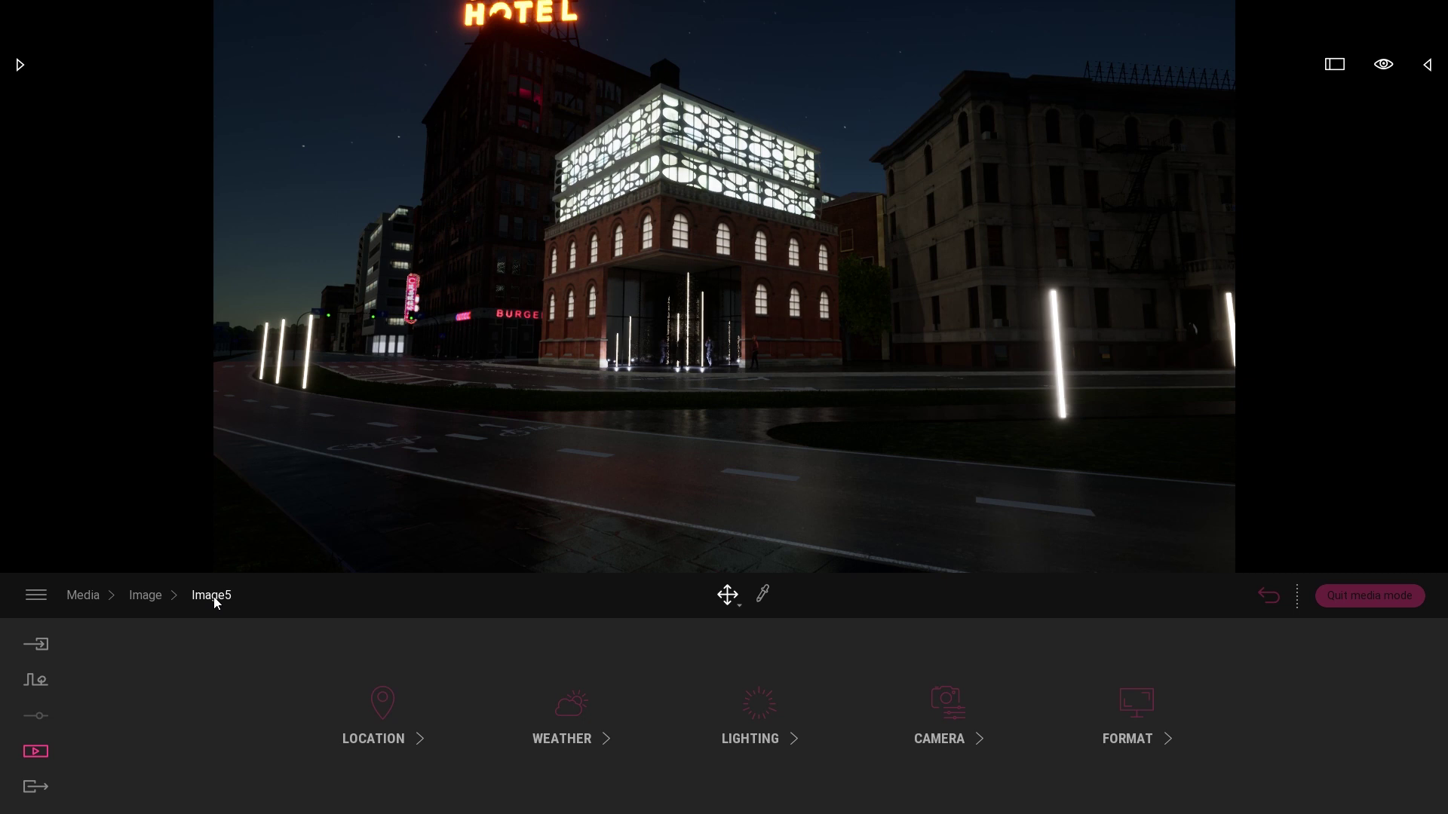
# - Change the image's weather from sunny to cloudy and view the street corner from a different angle
pyautogui.click(582, 717)
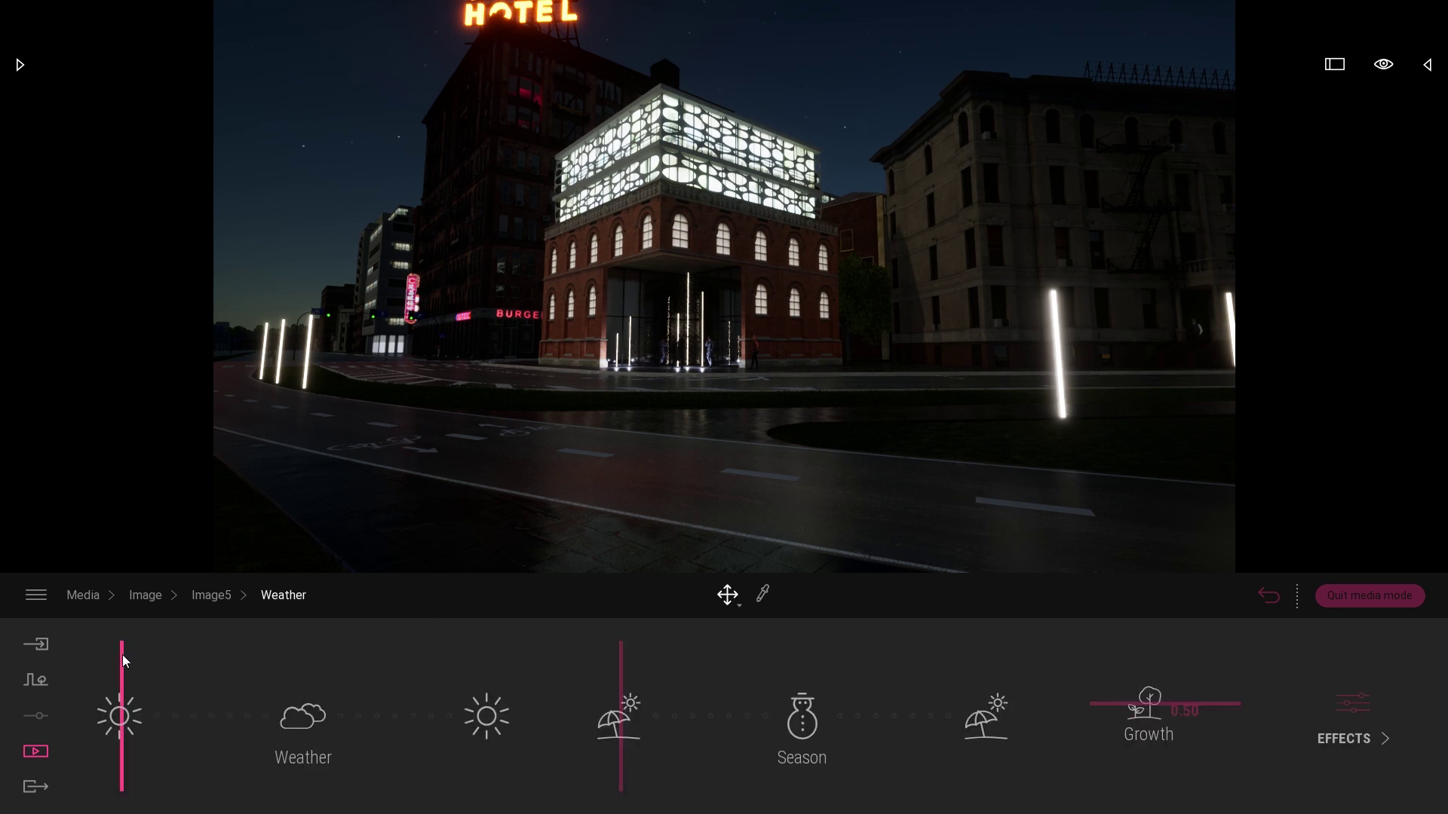
pyautogui.moveTo(125, 660); pyautogui.dragTo(302, 674)
pyautogui.moveTo(867, 474); pyautogui.dragTo(698, 490, button='right')
pyautogui.press('s')
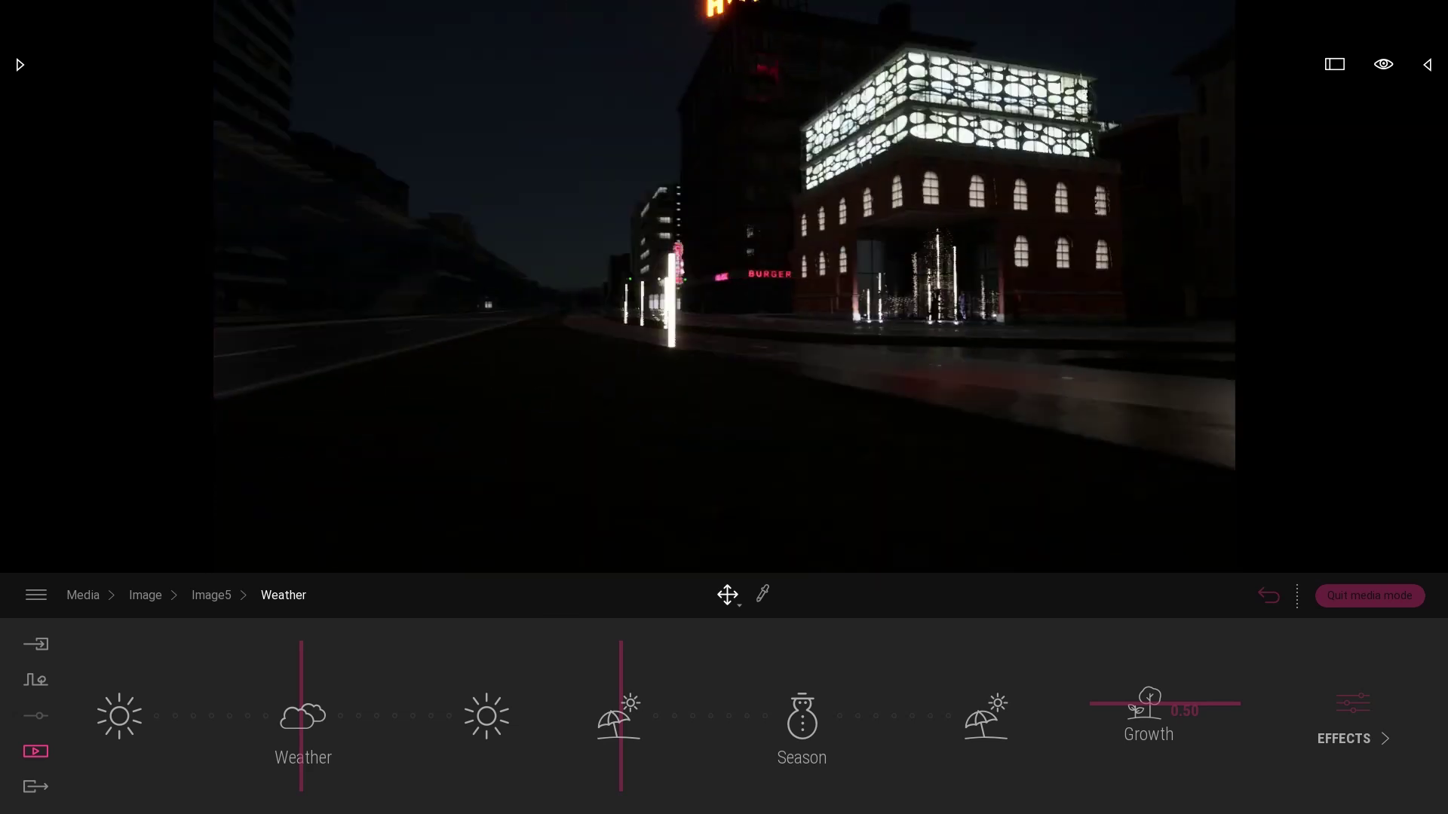
pyautogui.moveTo(504, 377); pyautogui.dragTo(549, 388, button='right')
pyautogui.press('e')
pyautogui.press('a')
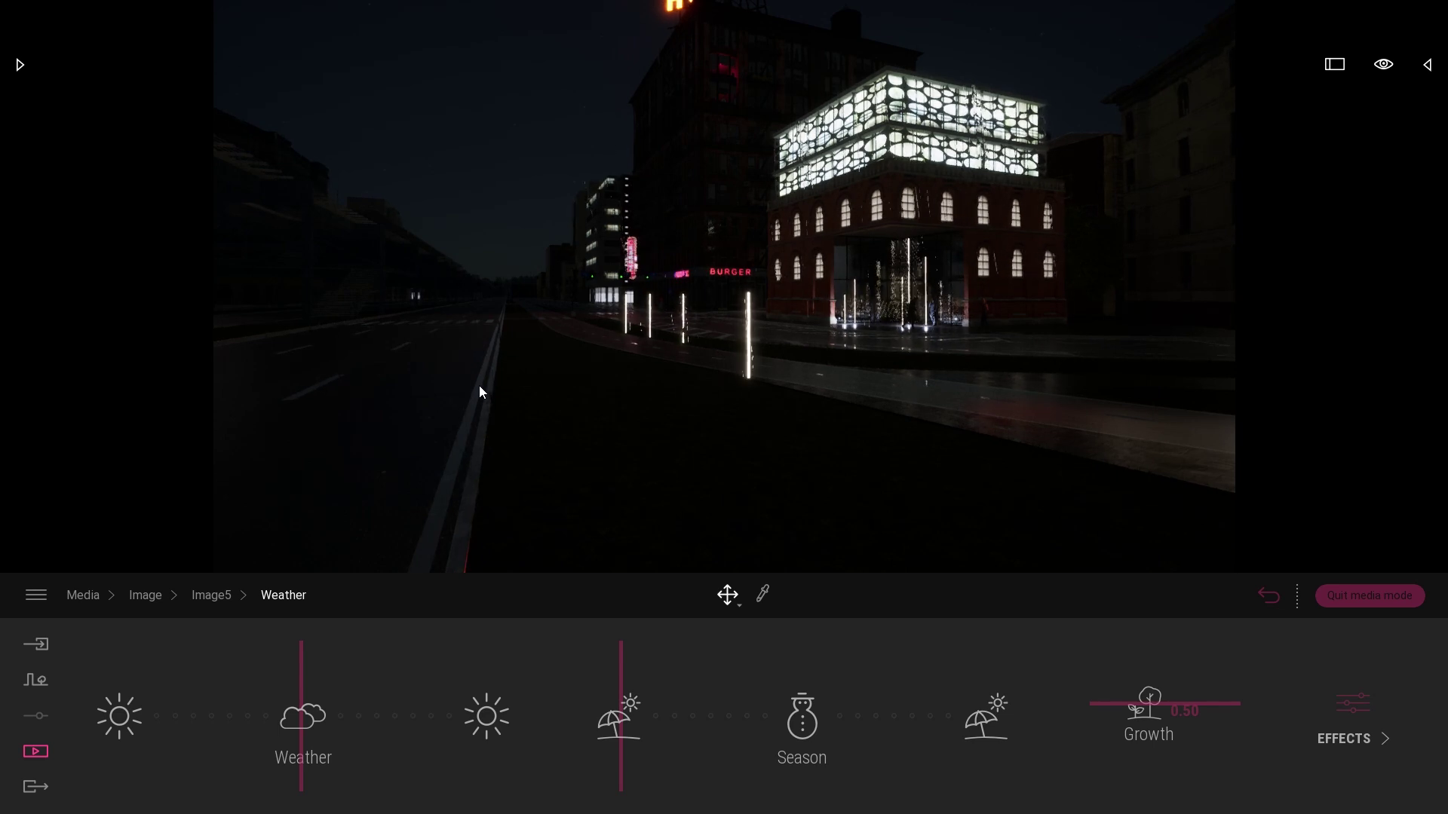
# - Raise the smog in the weather effects to 81%
pyautogui.click(1357, 706)
pyautogui.moveTo(766, 749); pyautogui.dragTo(735, 662)
pyautogui.moveTo(921, 380)
pyautogui.mouseDown(button='right')
pyautogui.moveTo(984, 243)
pyautogui.moveTo(1037, 407)
pyautogui.moveTo(1070, 460)
pyautogui.moveTo(1063, 386)
pyautogui.moveTo(1105, 349)
pyautogui.moveTo(917, 377)
pyautogui.mouseUp(button='right')
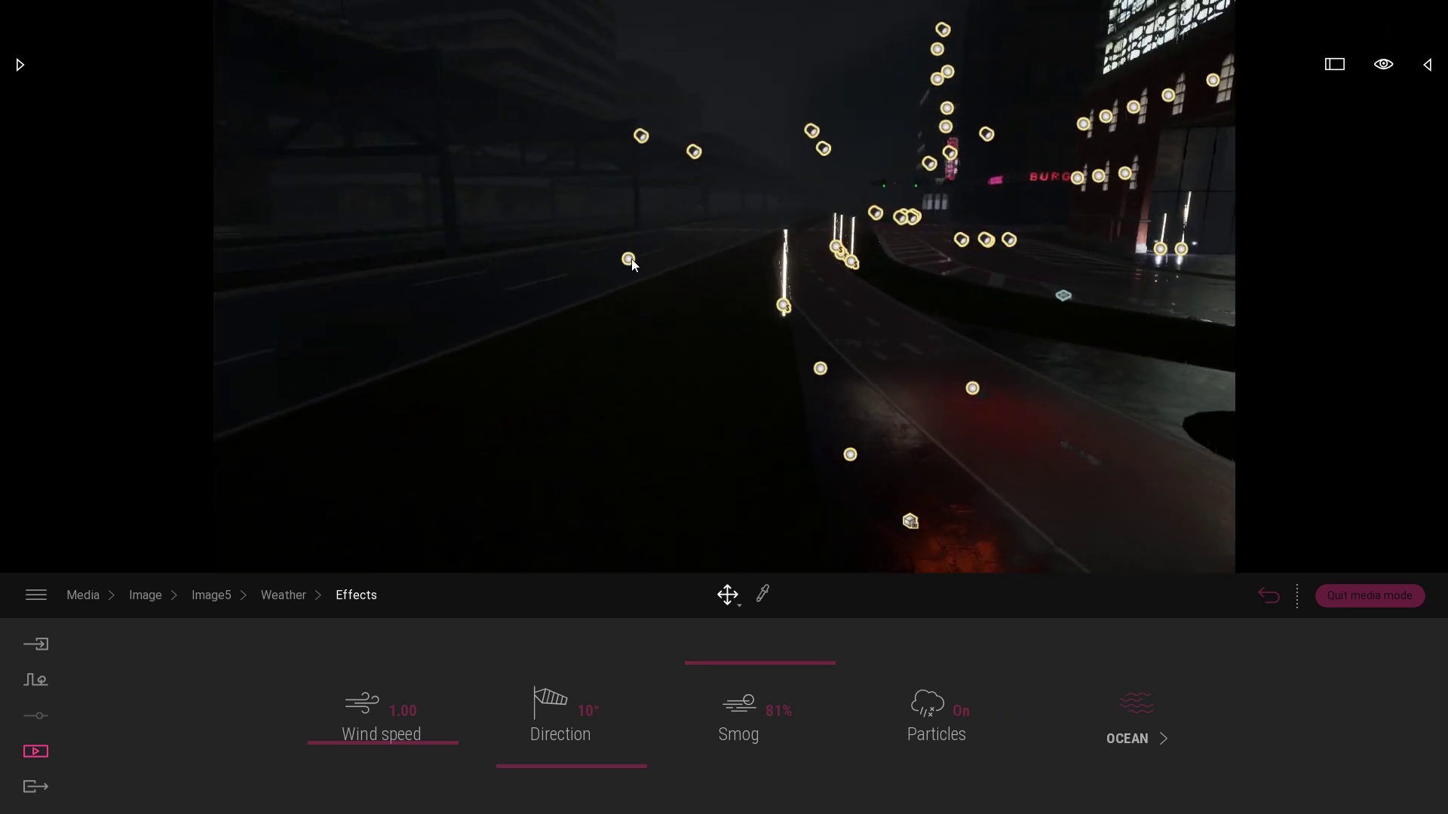
# - Select several omnidirectional lights along the street together and turn them on through the scene list's visibility toggle
pyautogui.click(630, 259)
pyautogui.moveTo(630, 259); pyautogui.dragTo(866, 370, button='right')
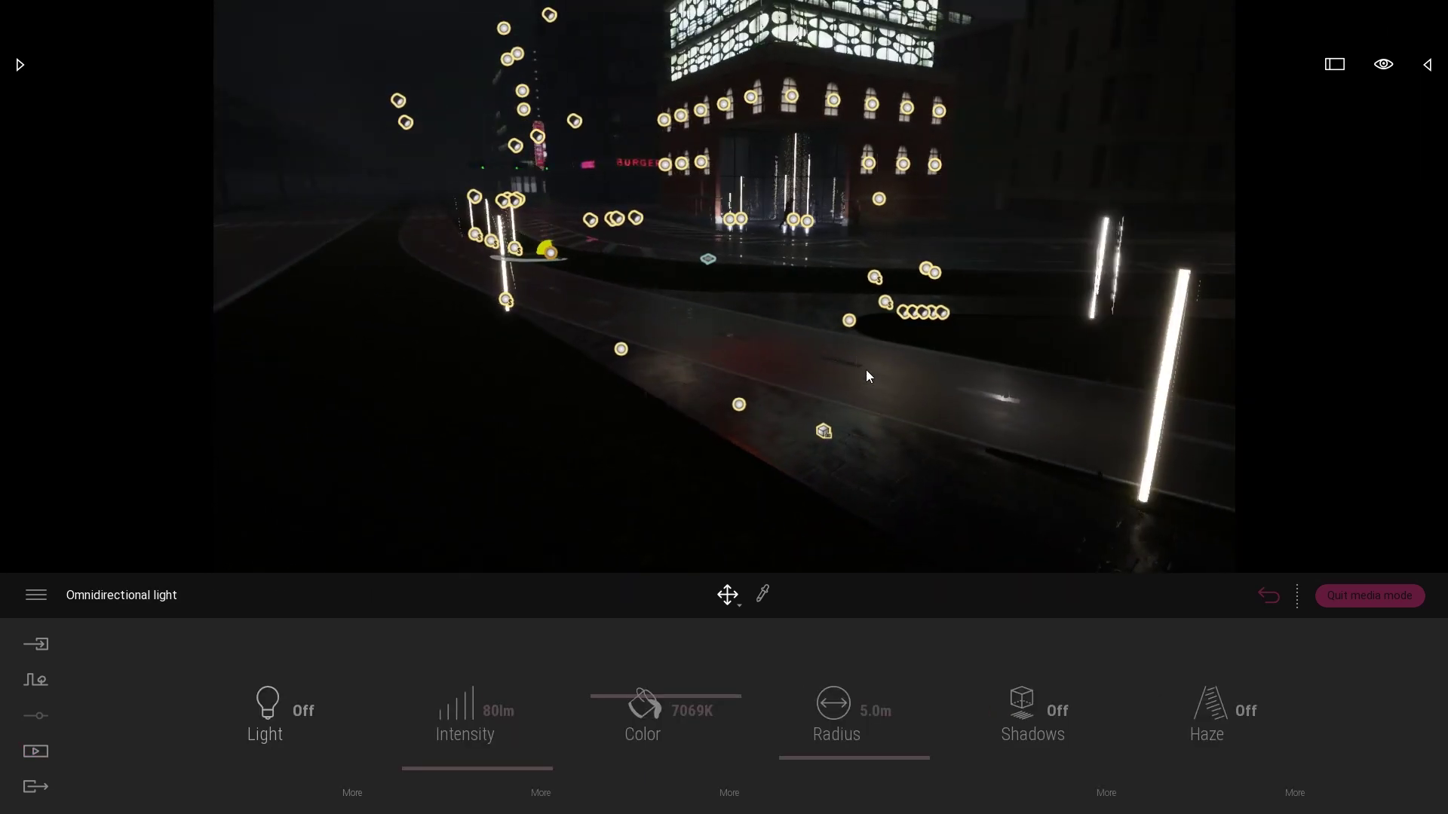
pyautogui.keyDown('ctrl'); pyautogui.click(850, 321); pyautogui.keyUp('ctrl')
pyautogui.moveTo(851, 320); pyautogui.dragTo(626, 321, button='right')
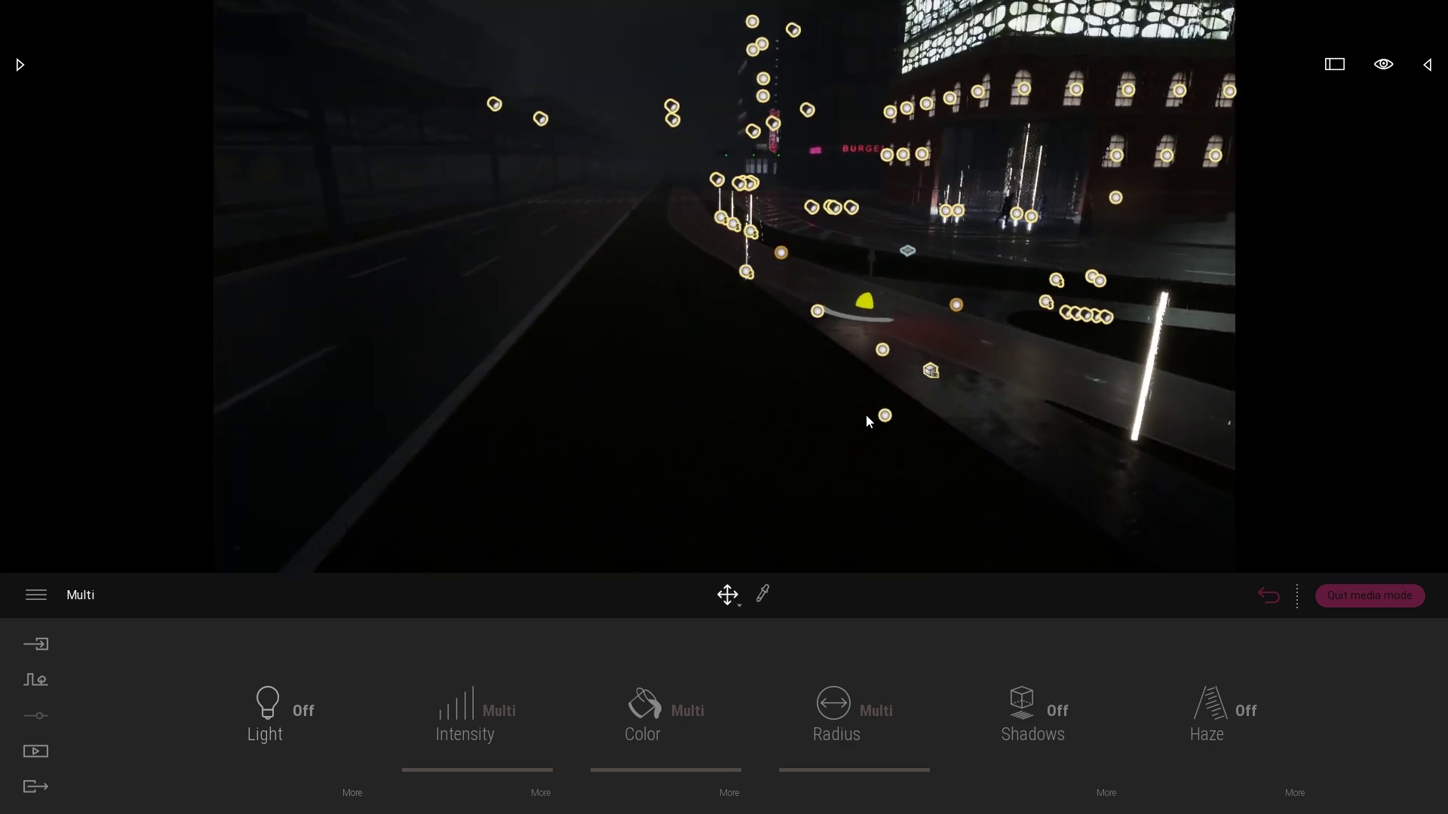
pyautogui.click(1426, 65)
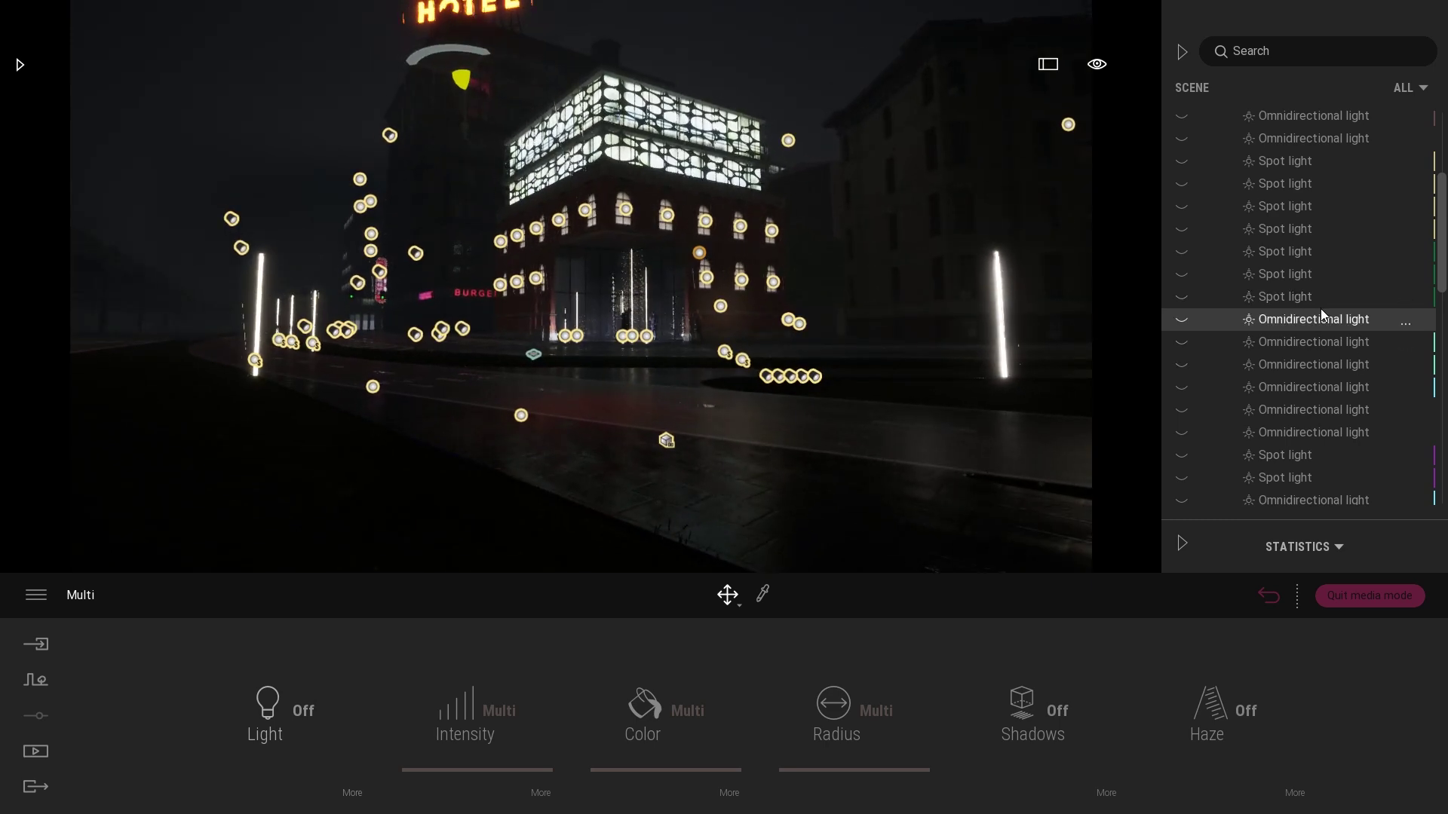
pyautogui.click(1182, 319)
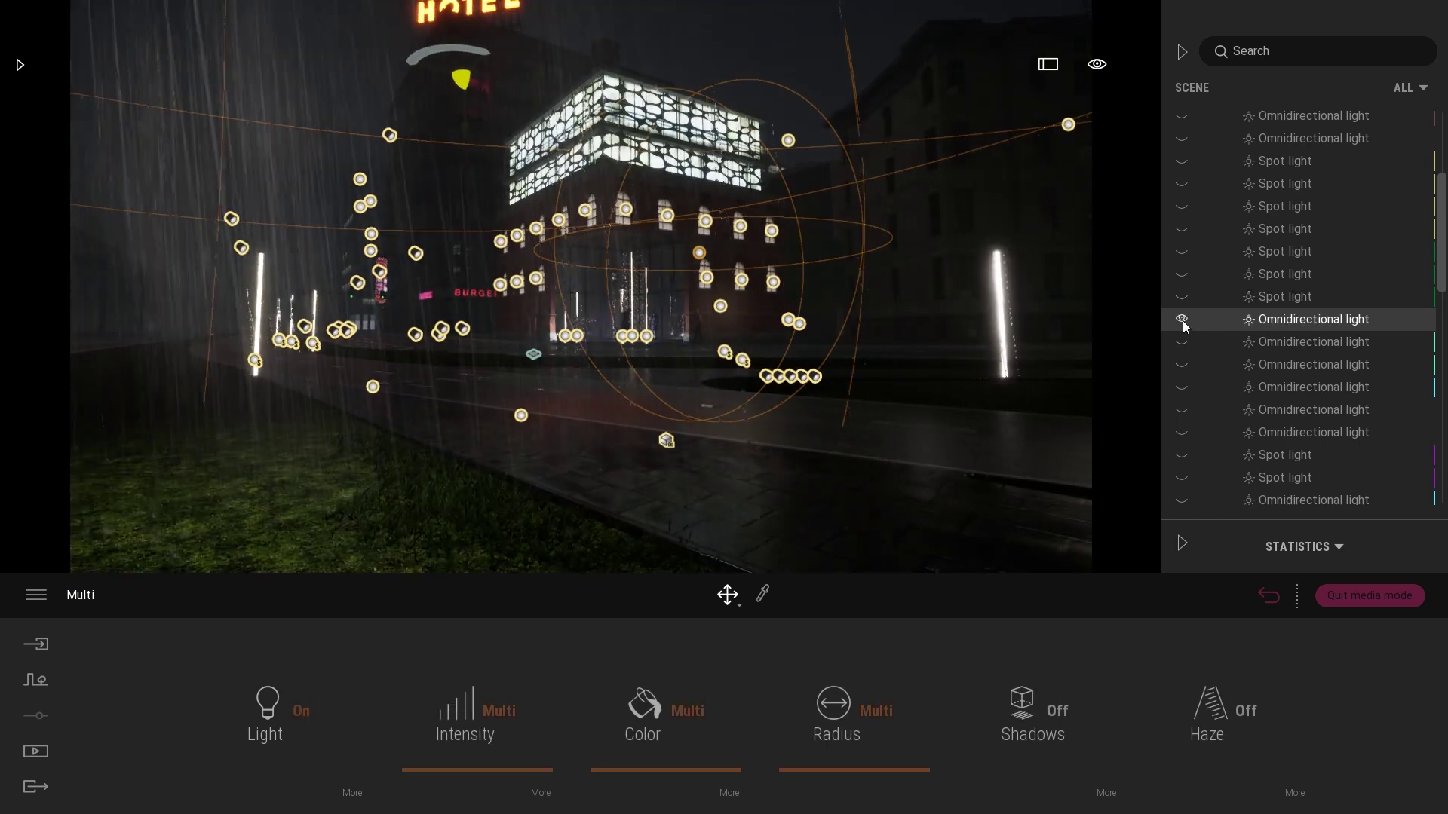
pyautogui.click(864, 479)
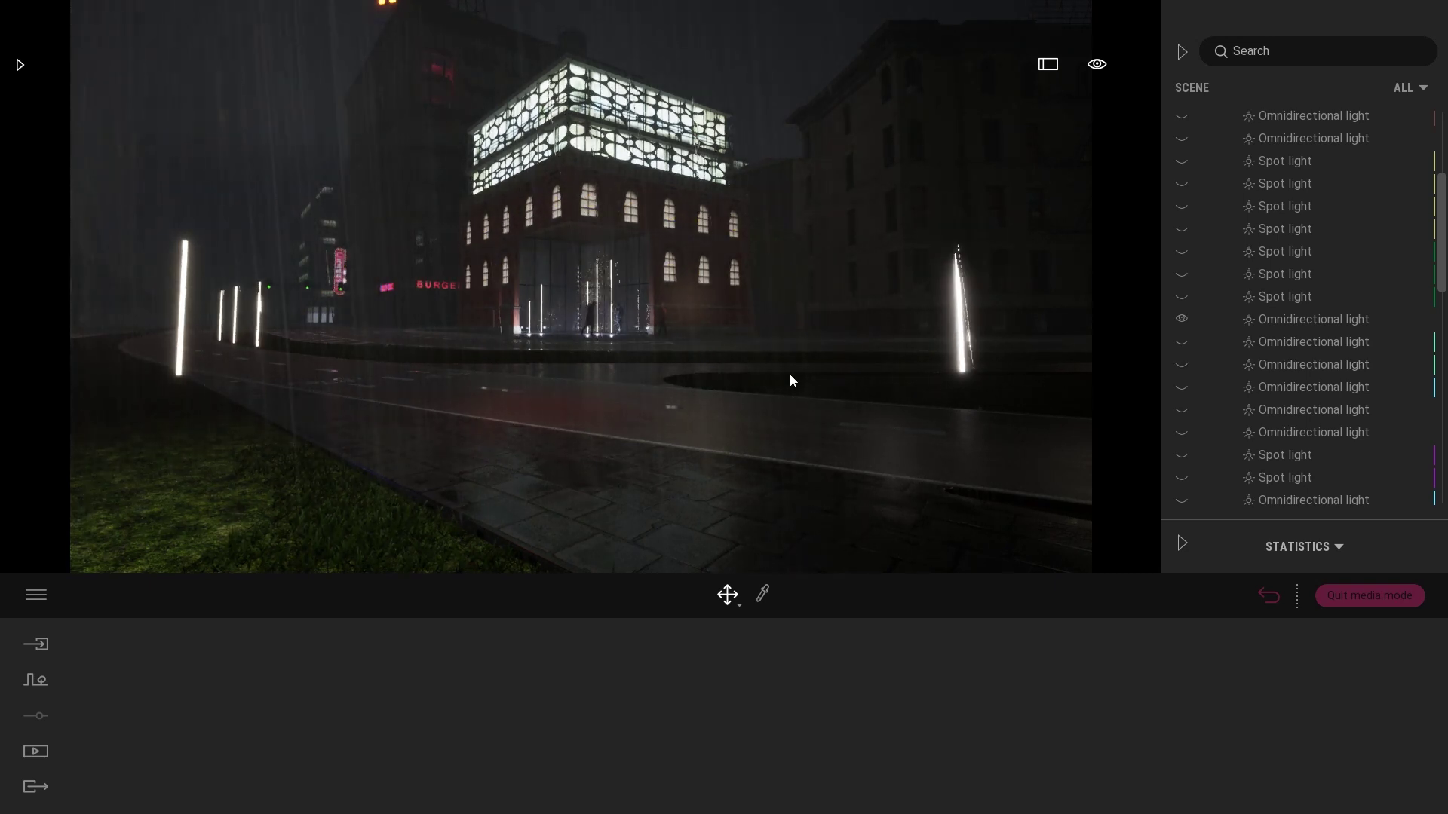
# - Select the whole run of area lights at the brick building's arched windows and turn them all on
pyautogui.moveTo(799, 382); pyautogui.dragTo(747, 390, button='right')
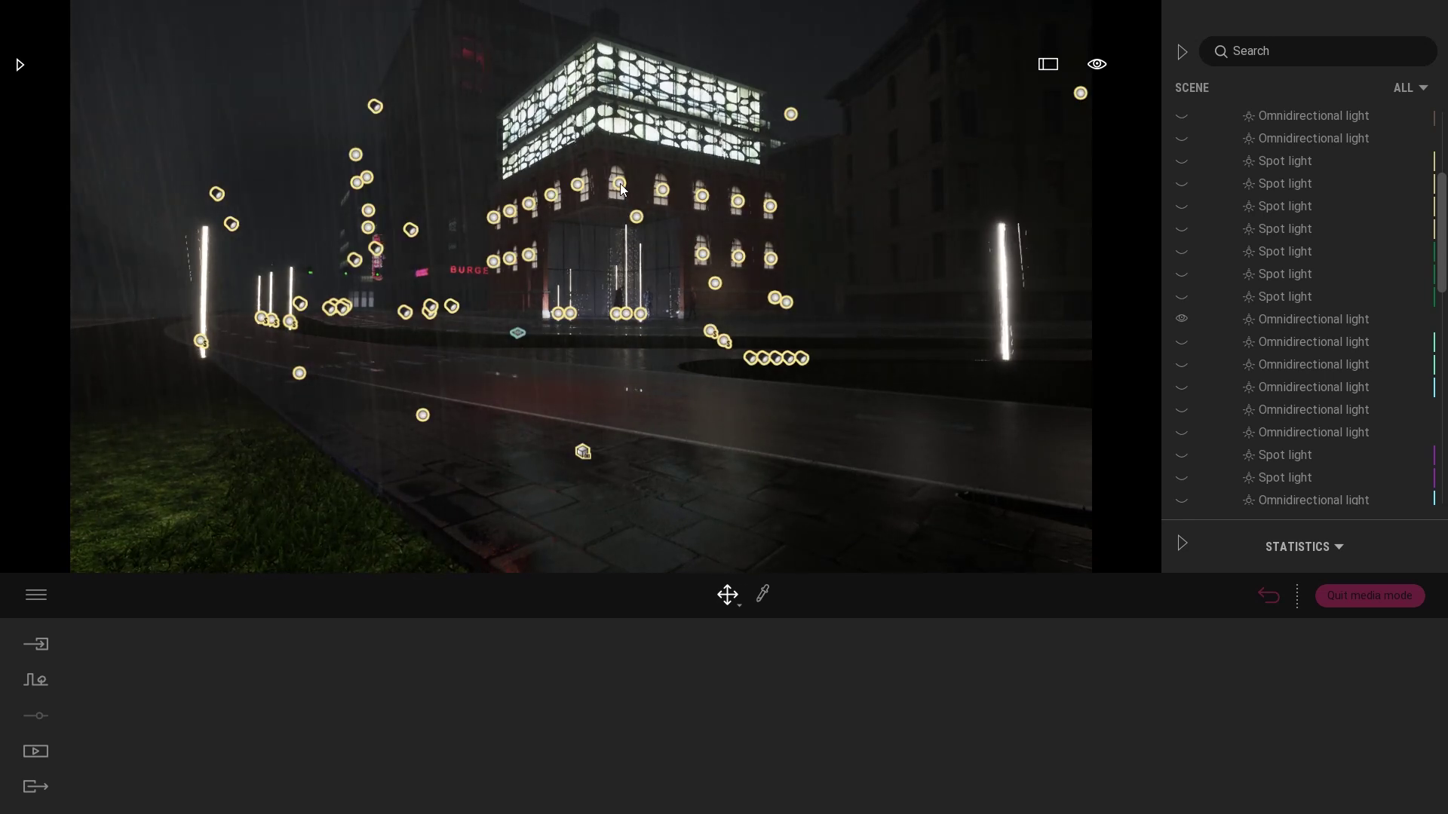
pyautogui.click(619, 185)
pyautogui.scroll(-3, 1312, 450)
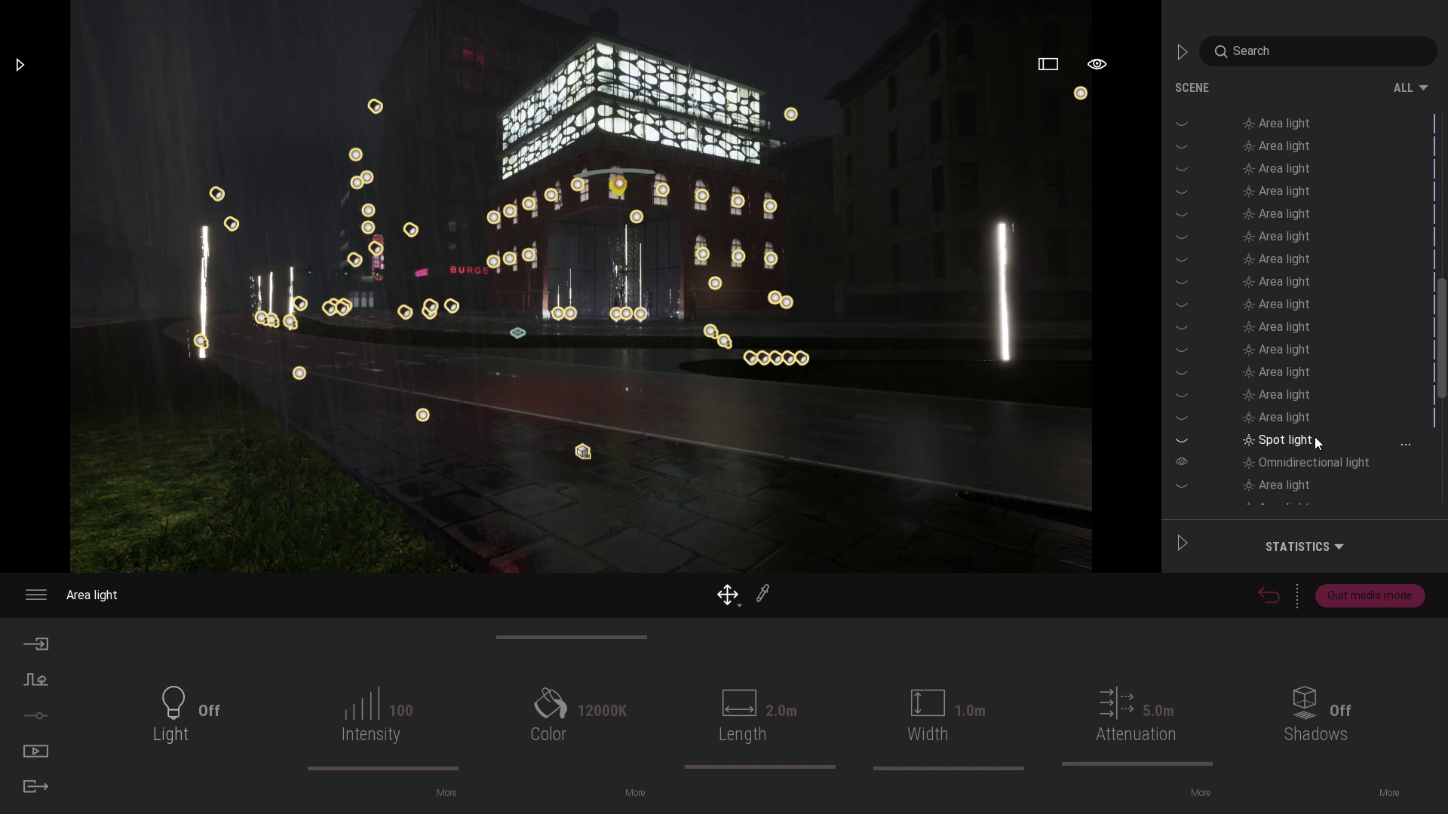
pyautogui.keyDown('shift'); pyautogui.click(1288, 421); pyautogui.keyUp('shift')
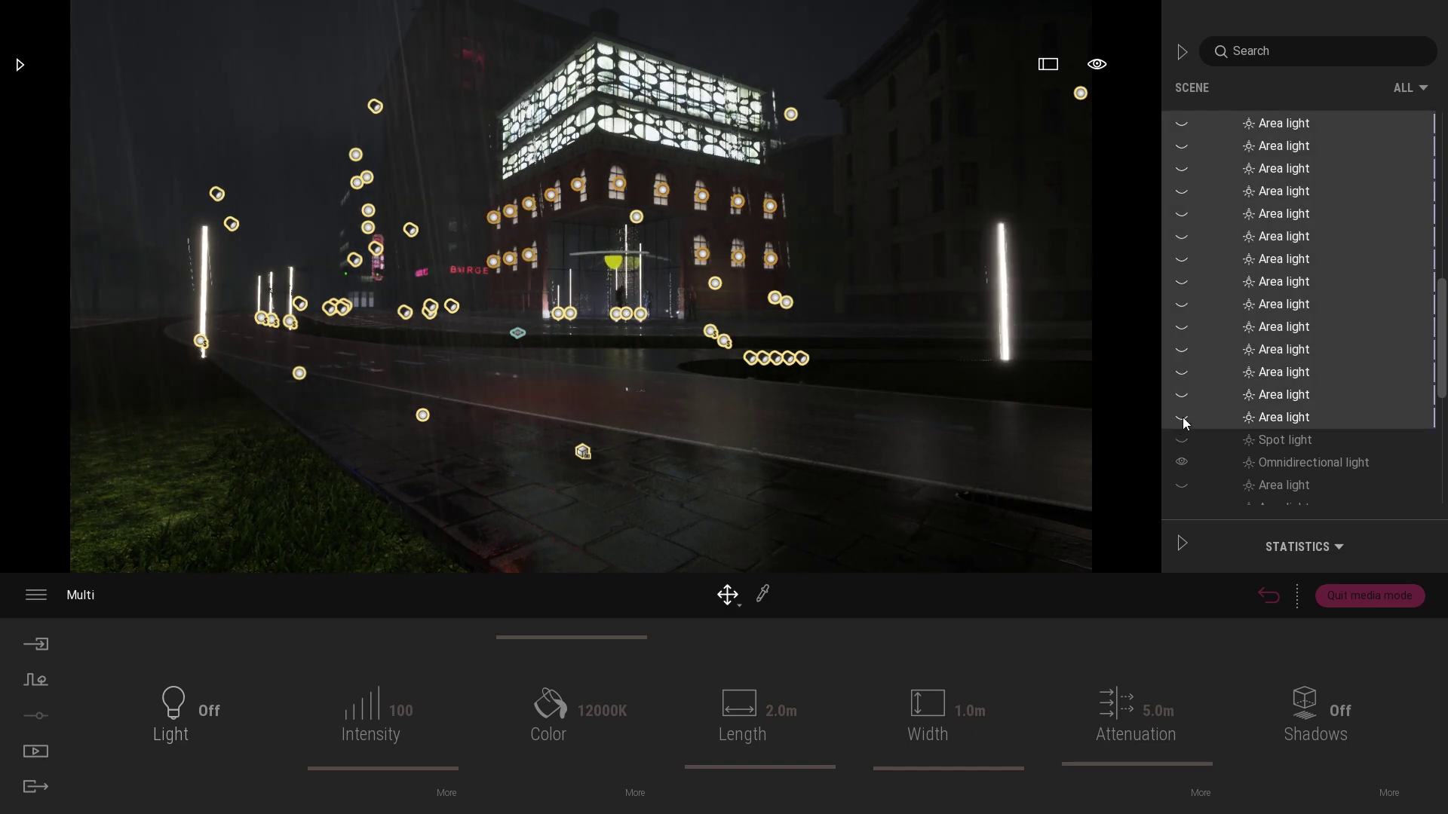
pyautogui.click(1181, 417)
pyautogui.click(757, 426)
# - Turn on the area light at the El Cortez Hotel sign and the area light listed just above it
pyautogui.moveTo(798, 429); pyautogui.dragTo(709, 340, button='right')
pyautogui.press('w')
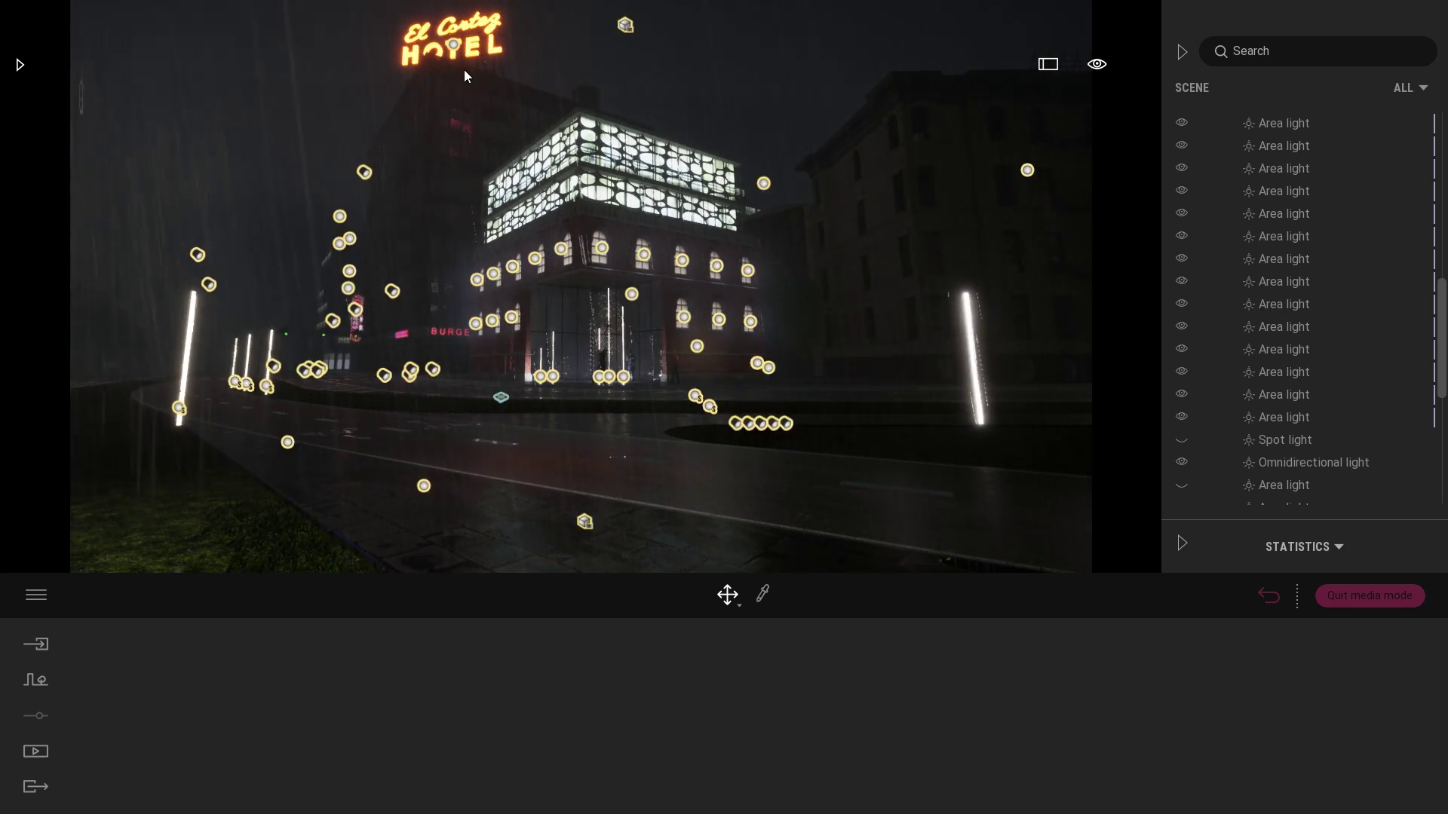
pyautogui.click(454, 45)
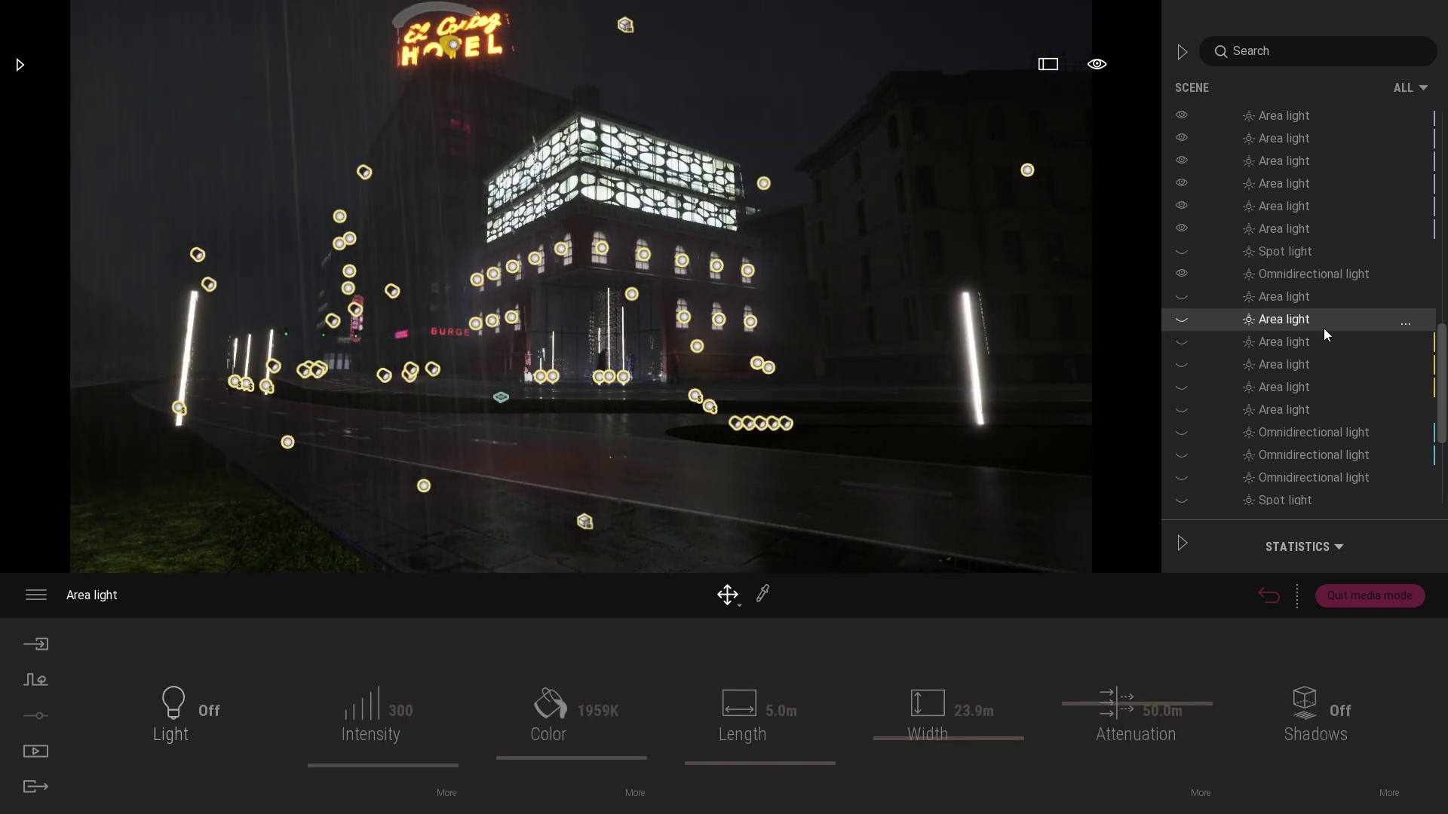
pyautogui.click(1181, 320)
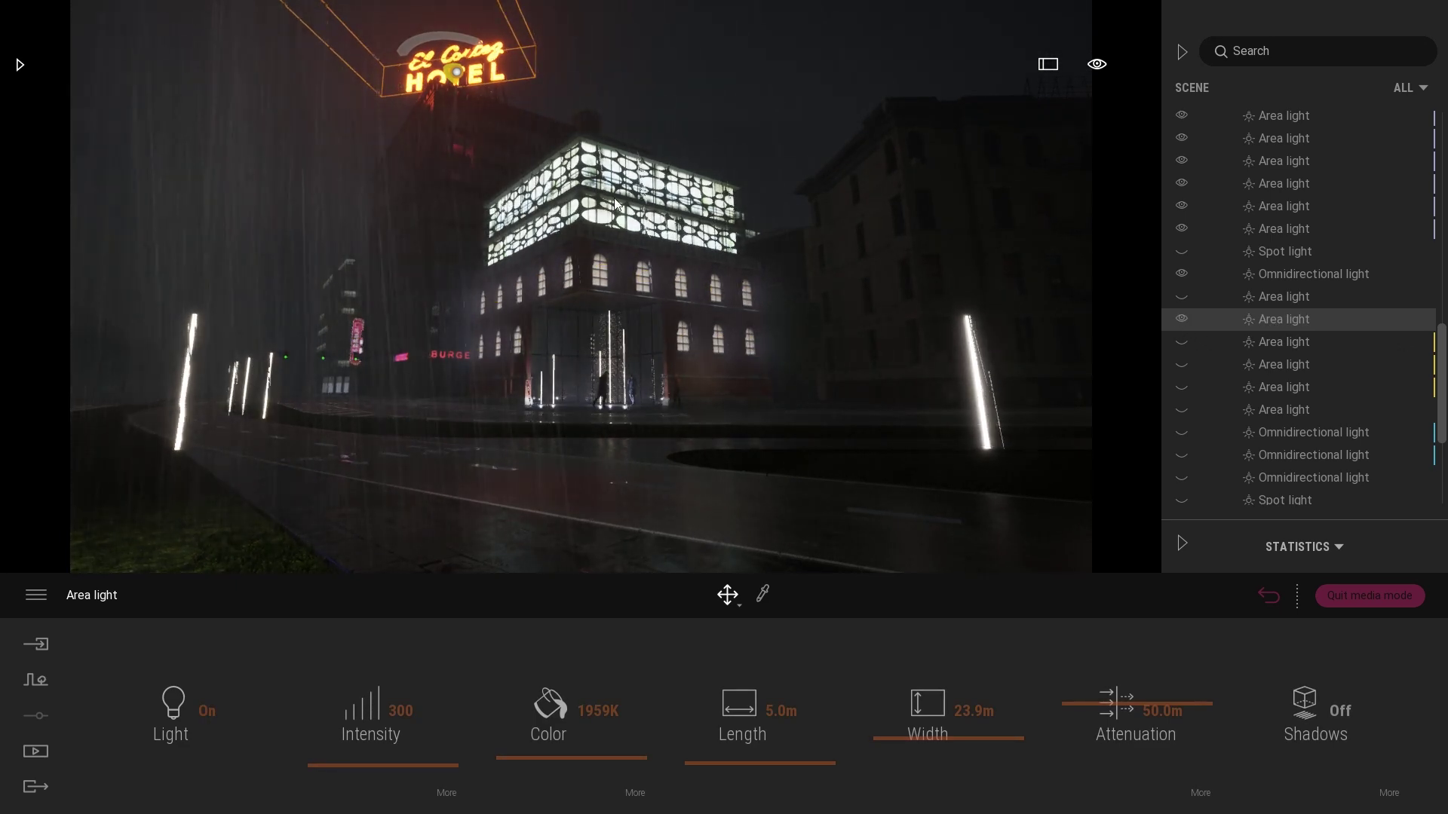
pyautogui.click(408, 51)
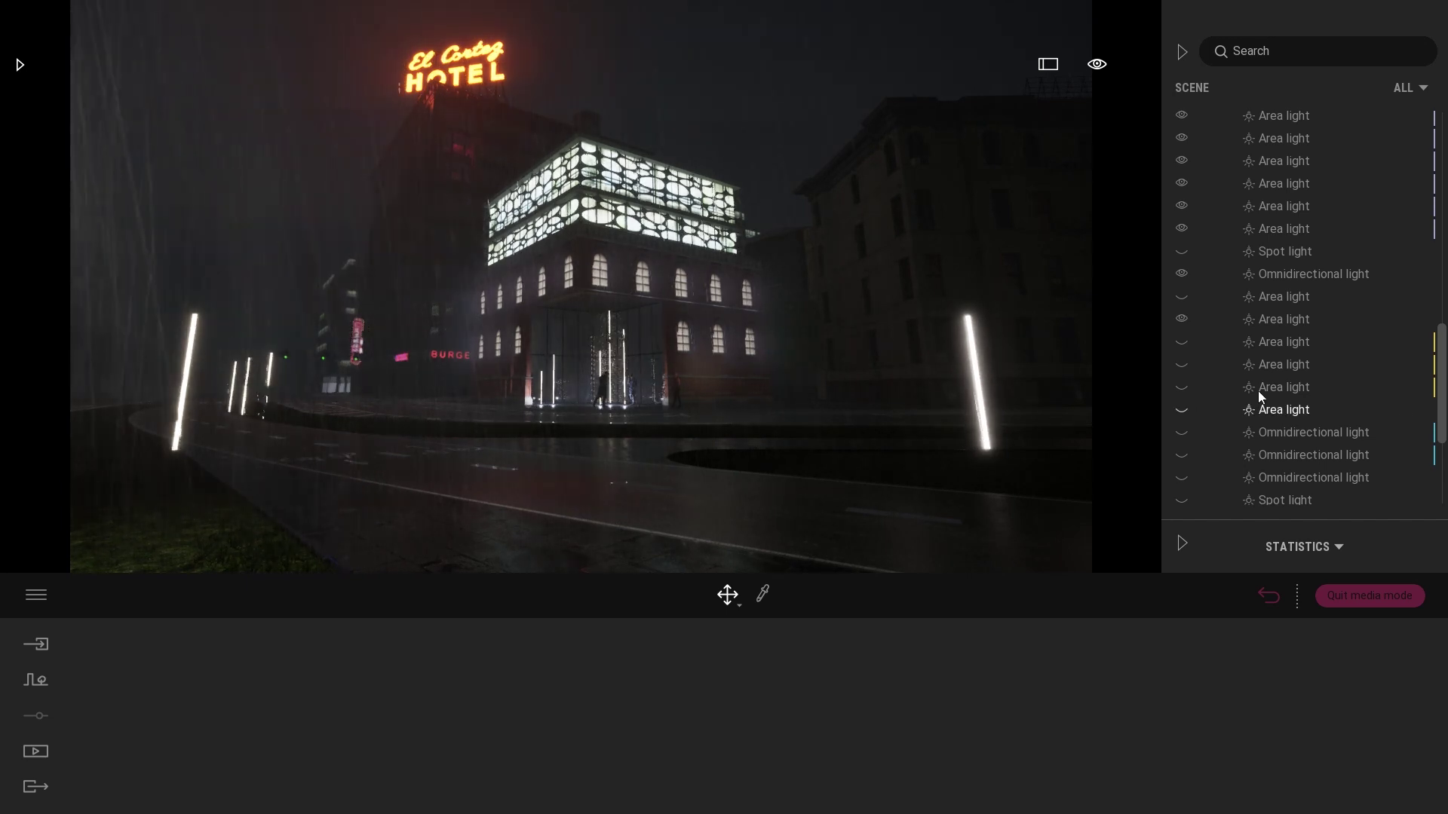
pyautogui.click(1181, 297)
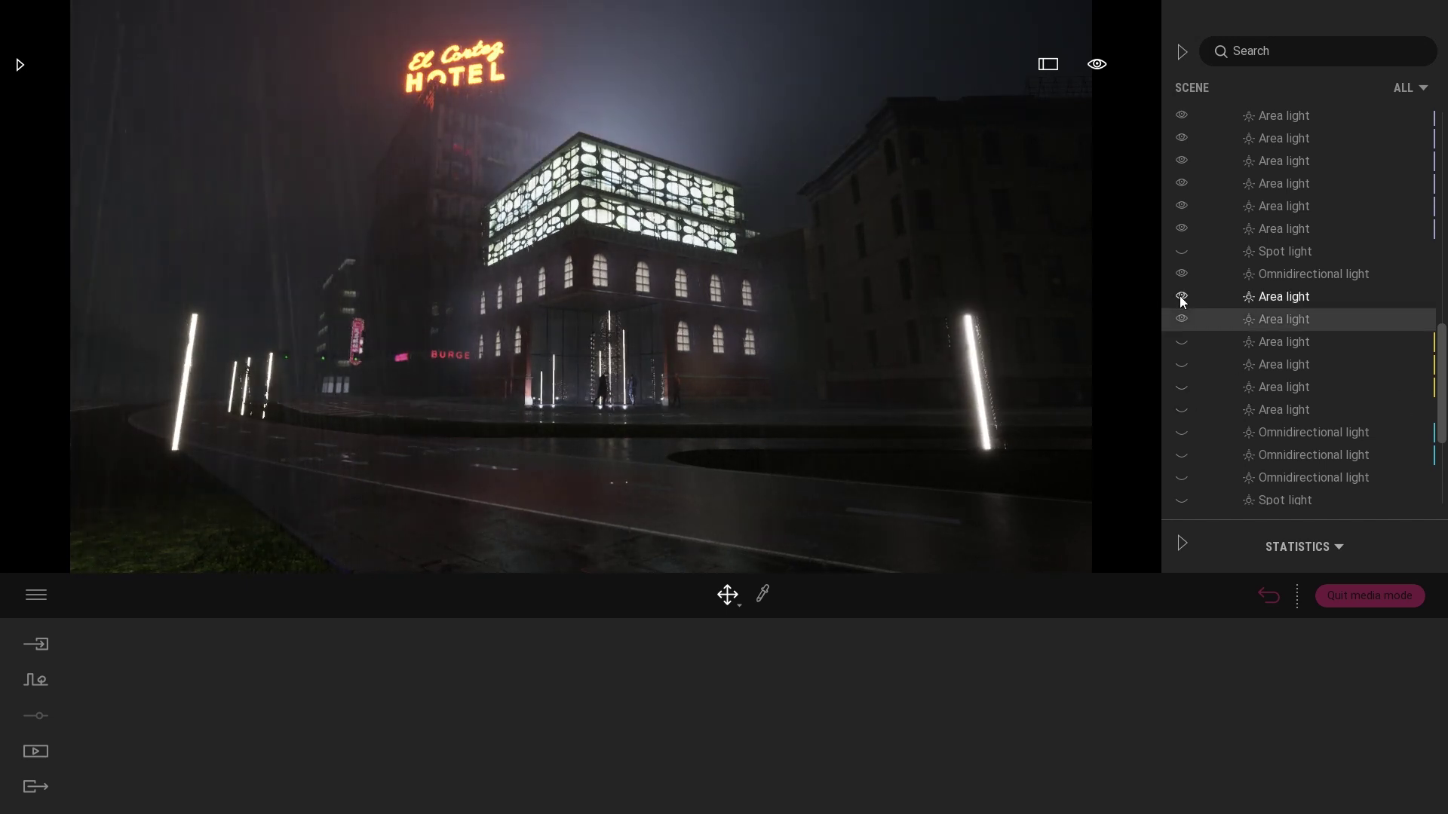
# - Frame the hotel sign and the lit corner building, and create another media image from this view
pyautogui.press('a')
pyautogui.press('d')
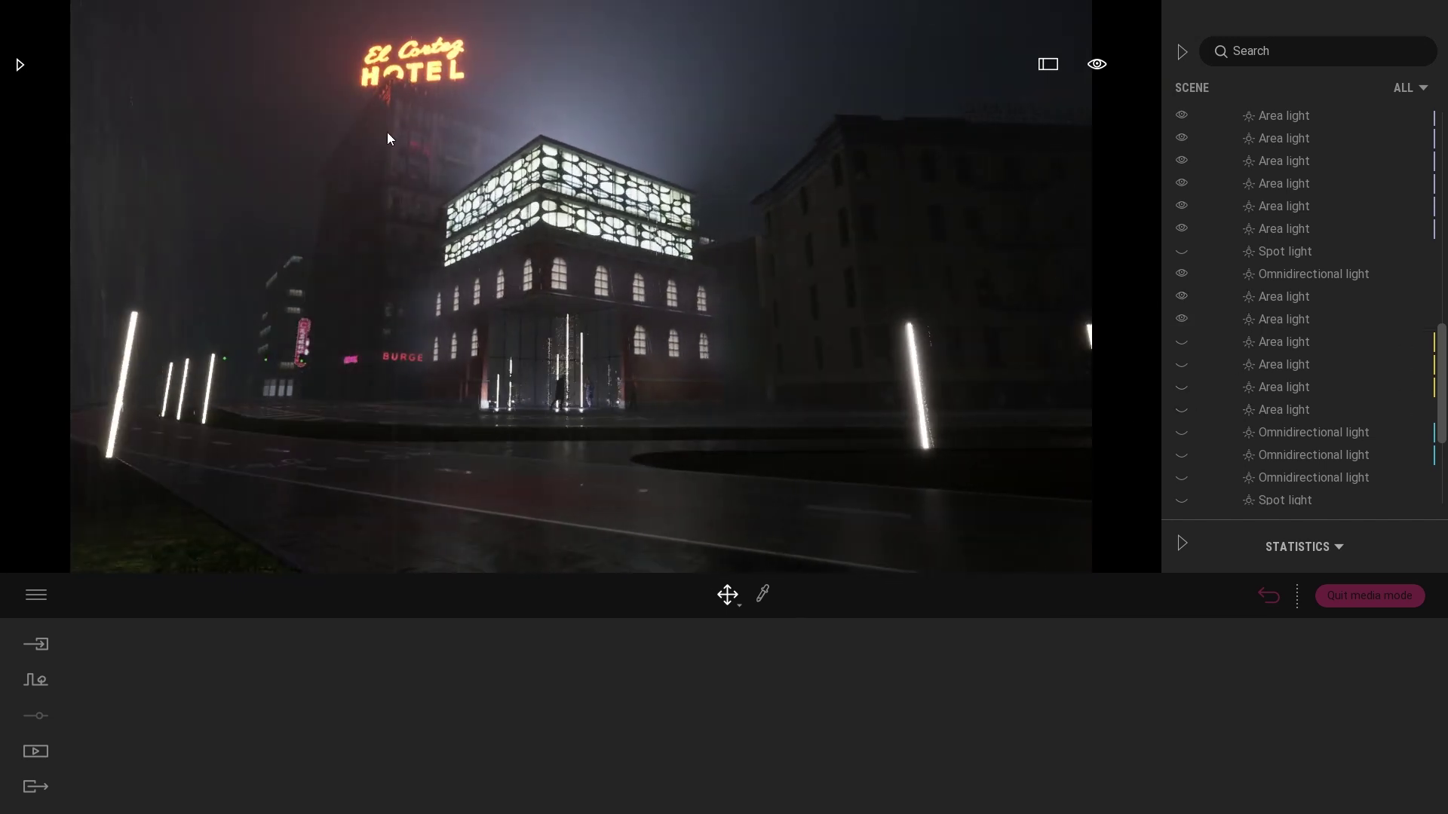
pyautogui.moveTo(721, 293); pyautogui.dragTo(674, 293, button='right')
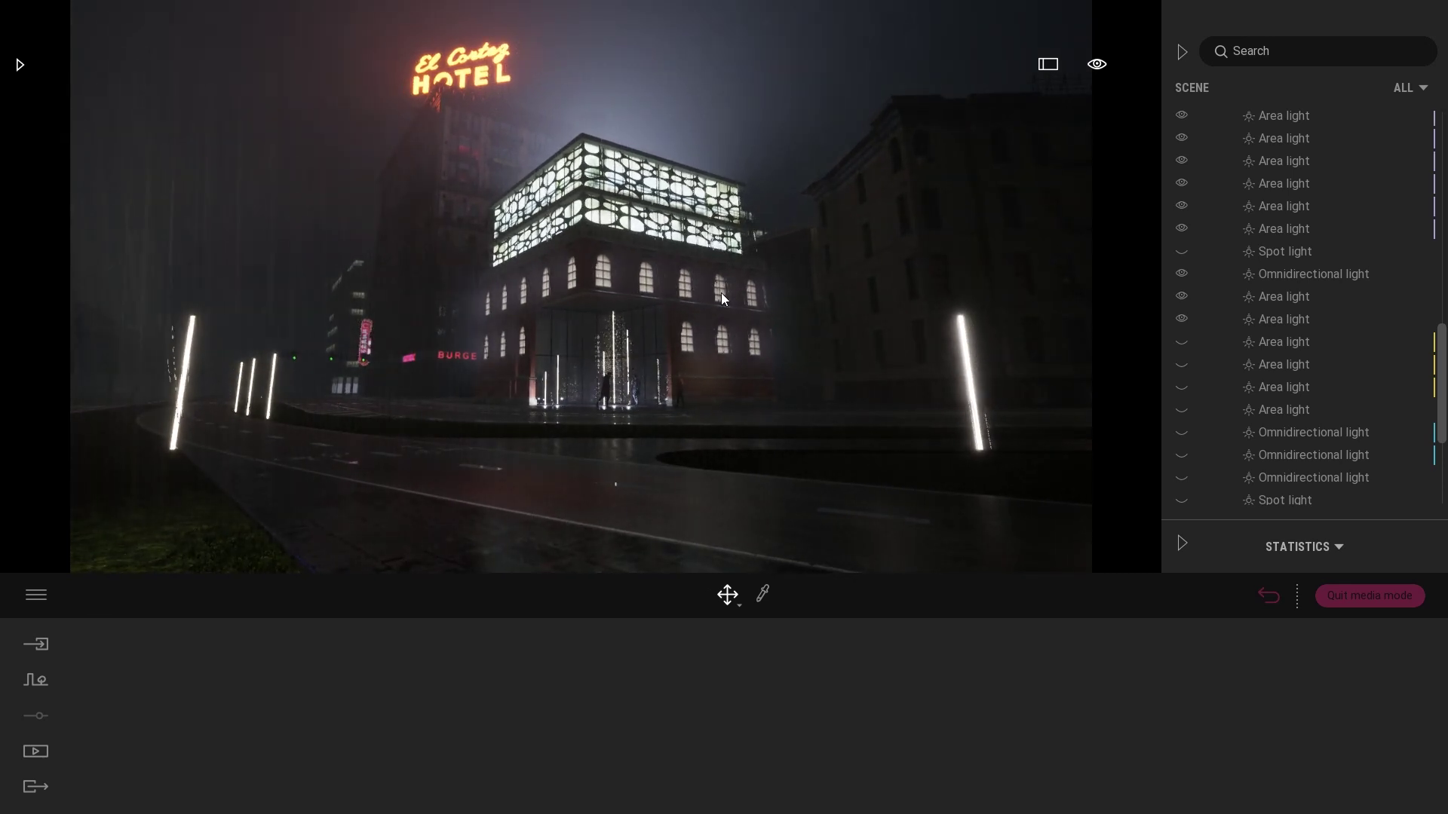
pyautogui.moveTo(629, 253)
pyautogui.mouseDown(button='right')
pyautogui.moveTo(658, 253)
pyautogui.moveTo(570, 268)
pyautogui.moveTo(617, 279)
pyautogui.mouseUp(button='right')
pyautogui.press('a')
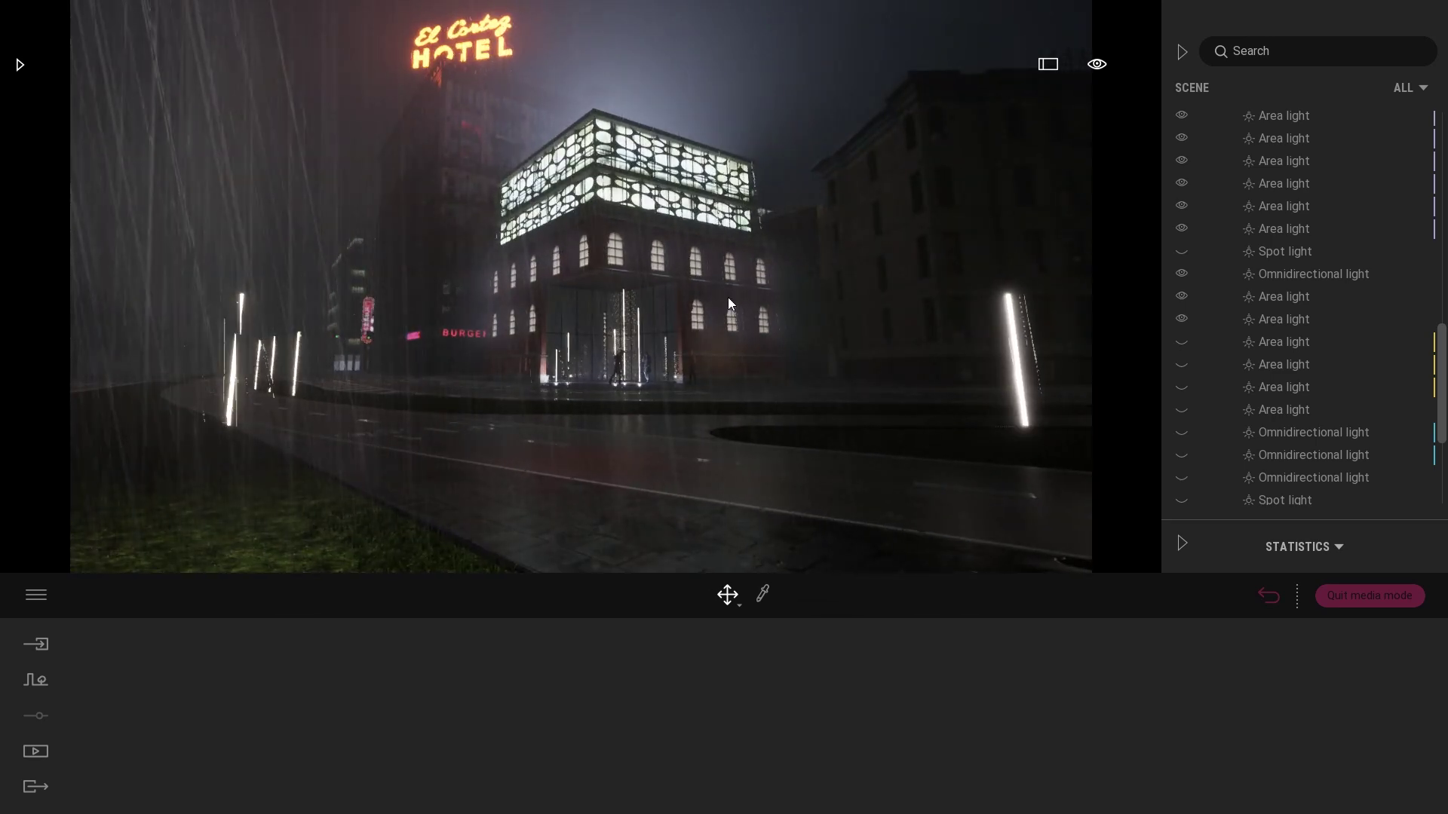
pyautogui.click(1269, 596)
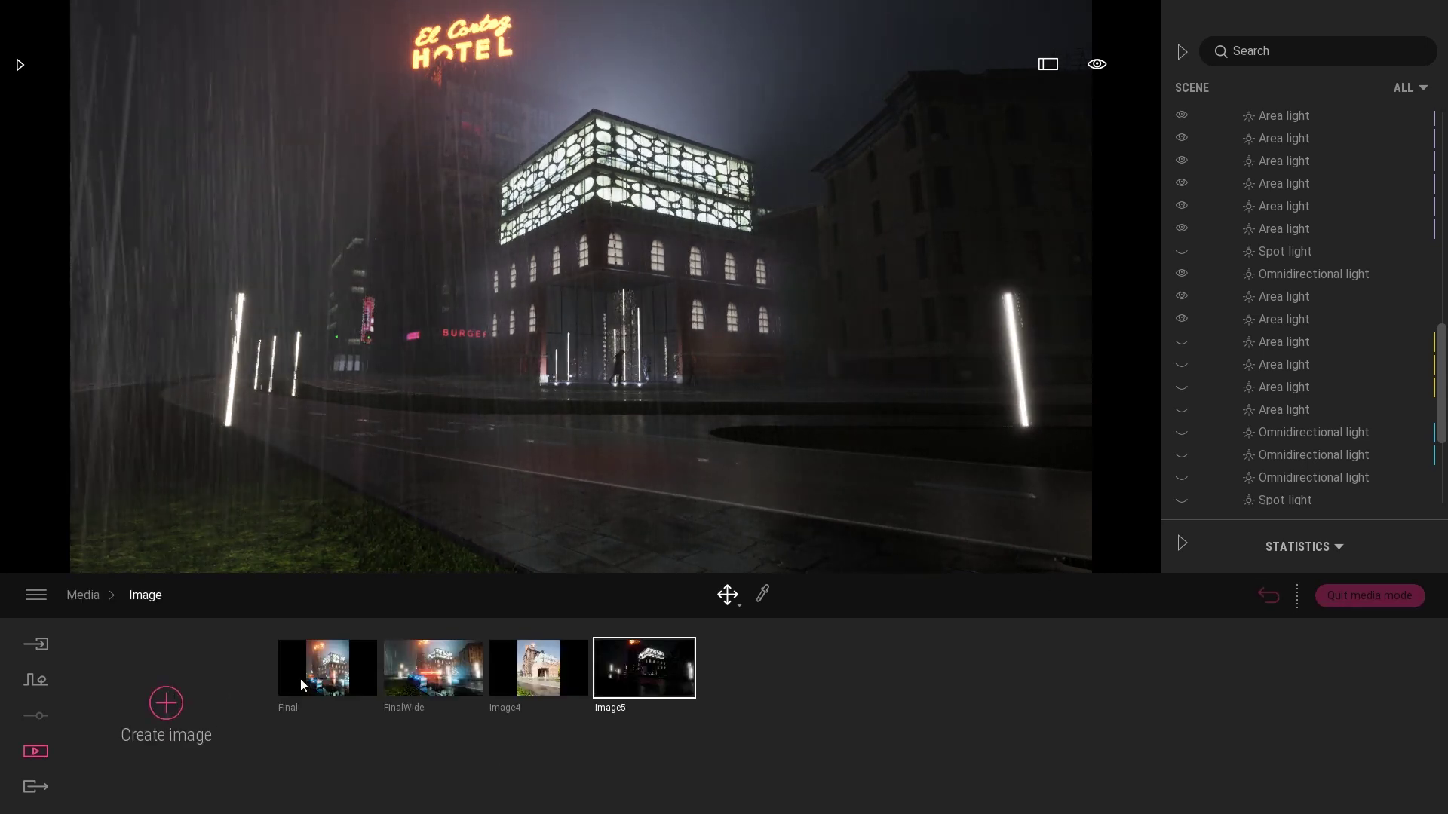
pyautogui.click(166, 706)
# - Apply the Beauty 2 color gradient in the visual effects of the newly created media image
pyautogui.click(791, 705)
pyautogui.click(947, 705)
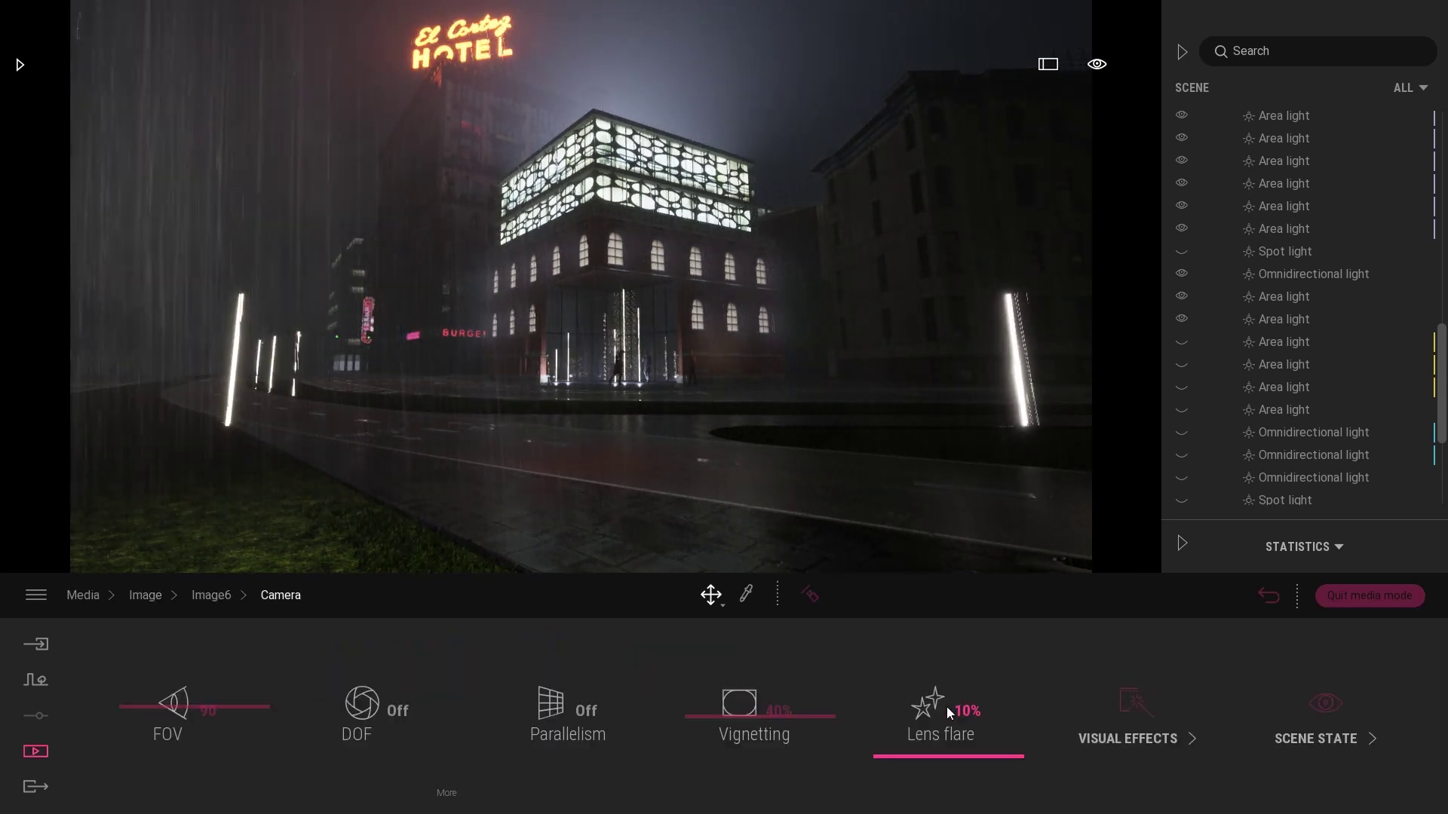
pyautogui.click(1132, 701)
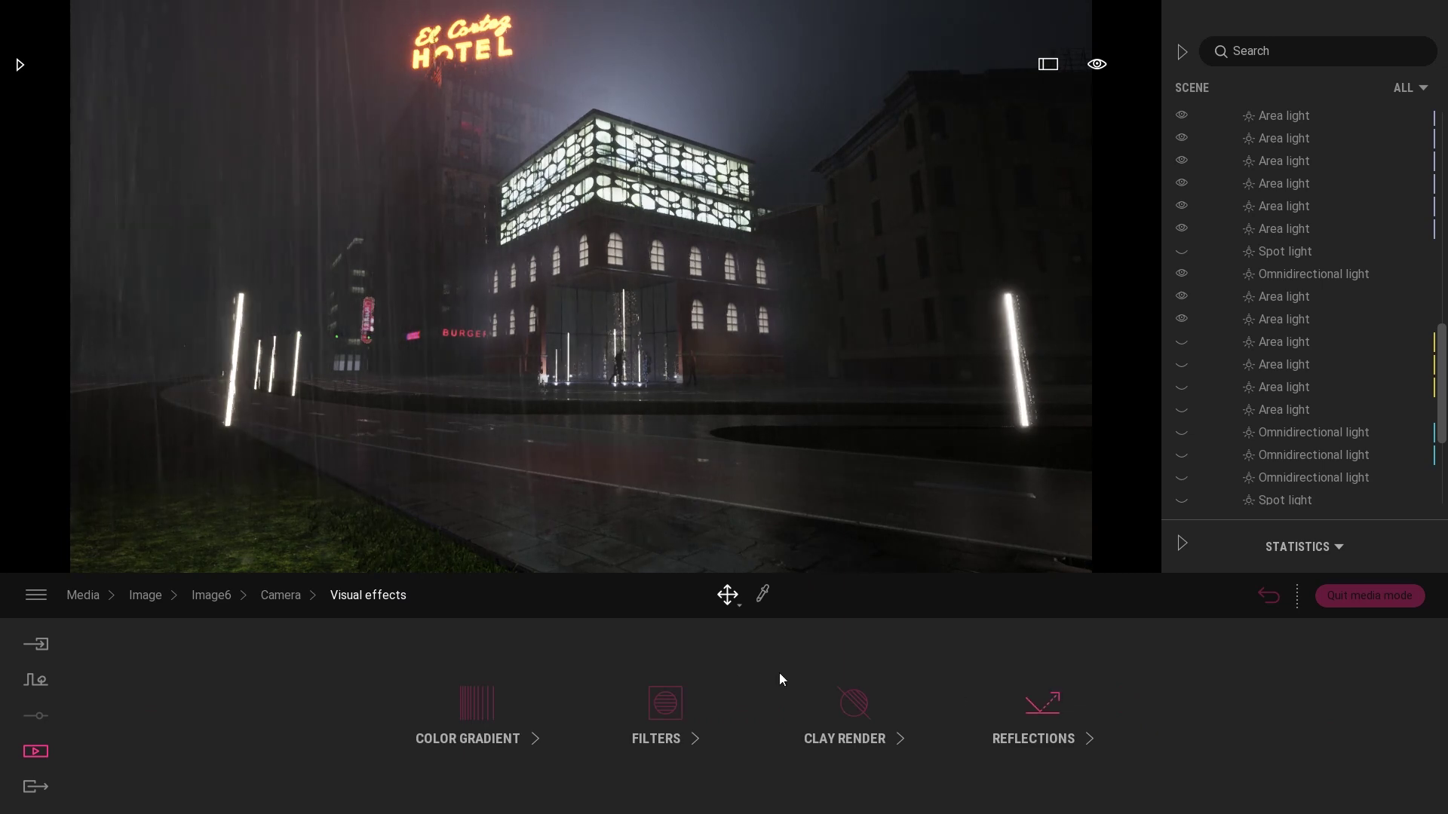
pyautogui.click(489, 690)
pyautogui.click(573, 728)
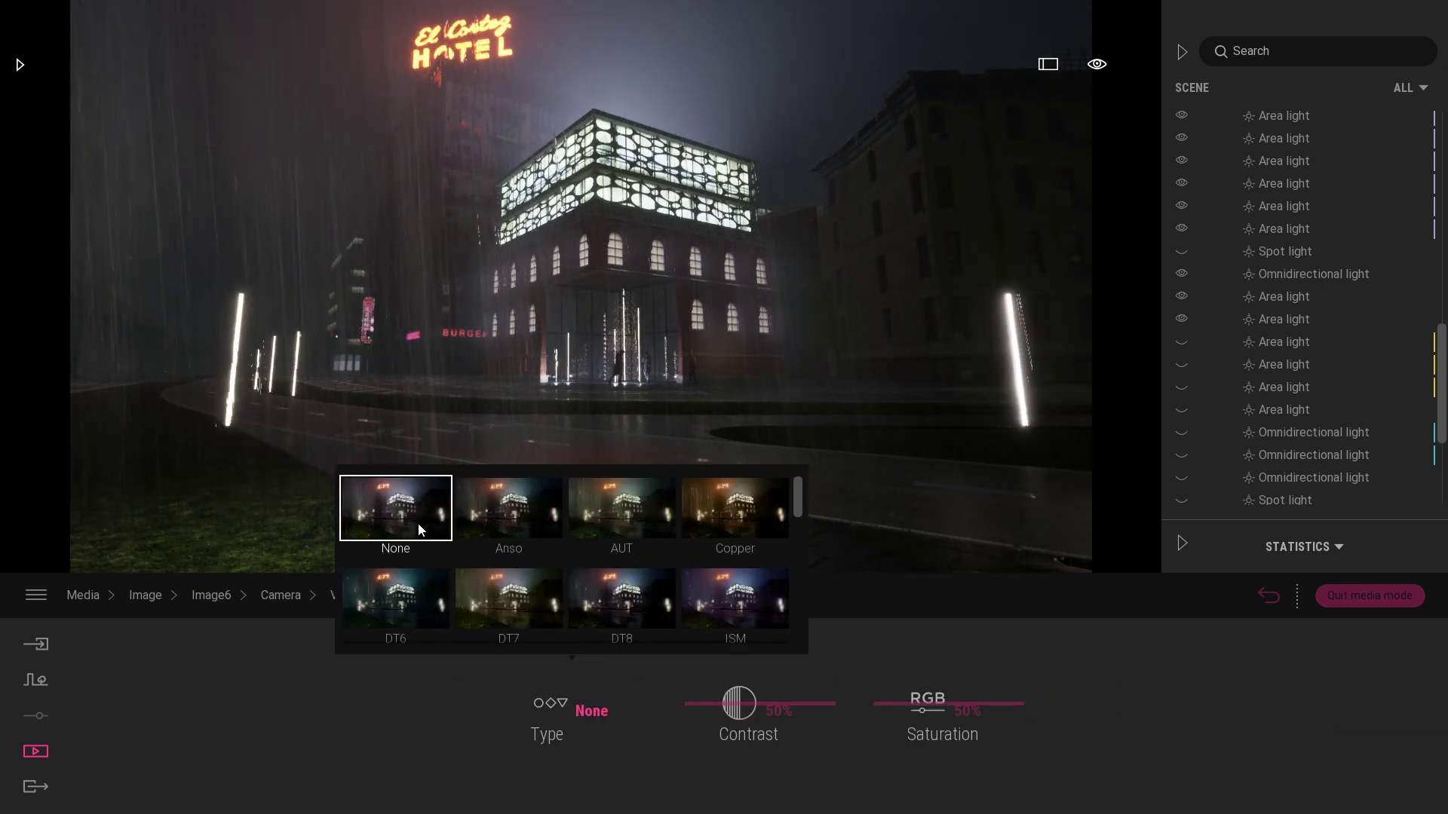
pyautogui.scroll(-5, 537, 527)
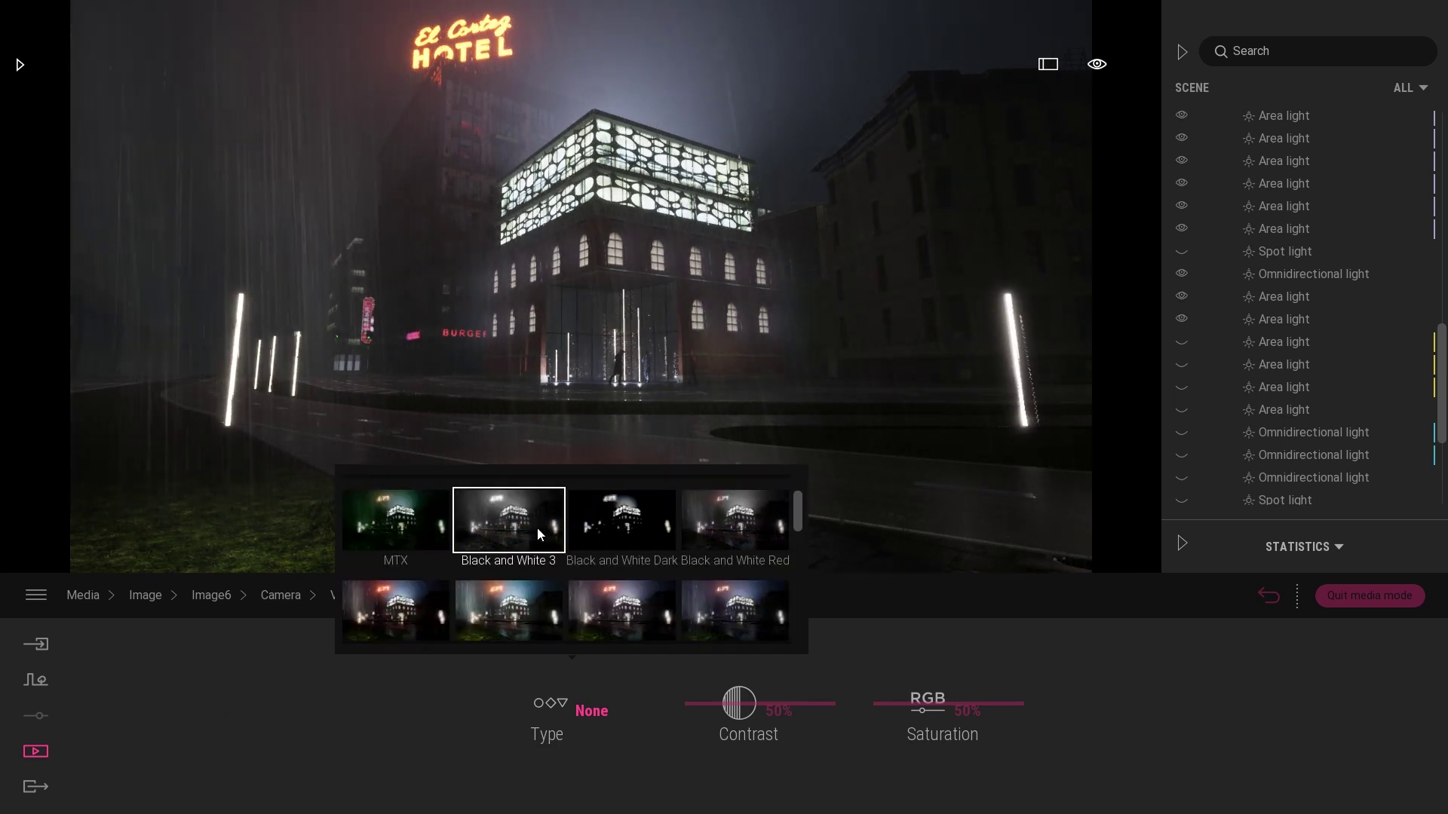
pyautogui.scroll(-1, 536, 527)
pyautogui.click(519, 544)
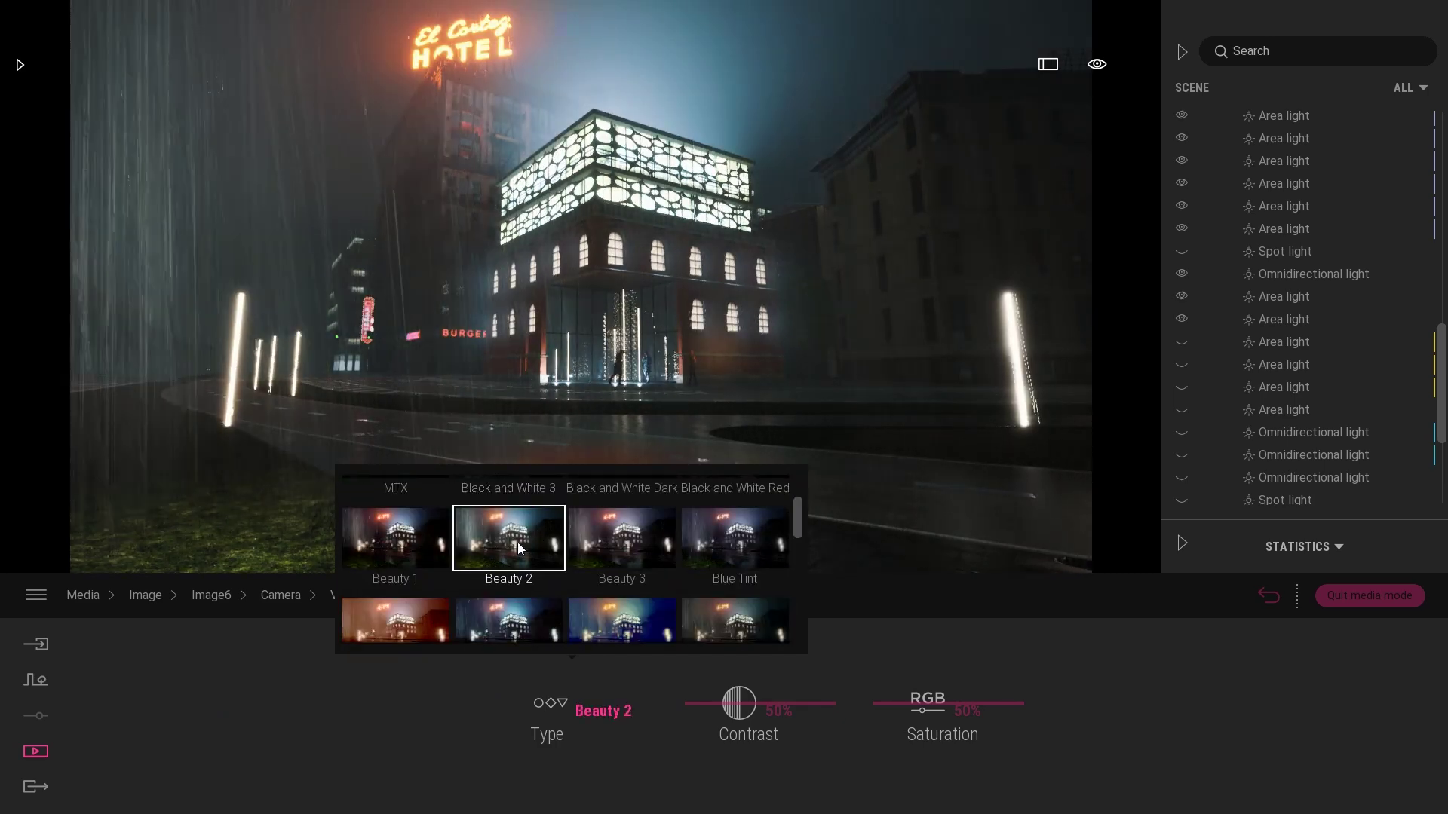
pyautogui.click(825, 315)
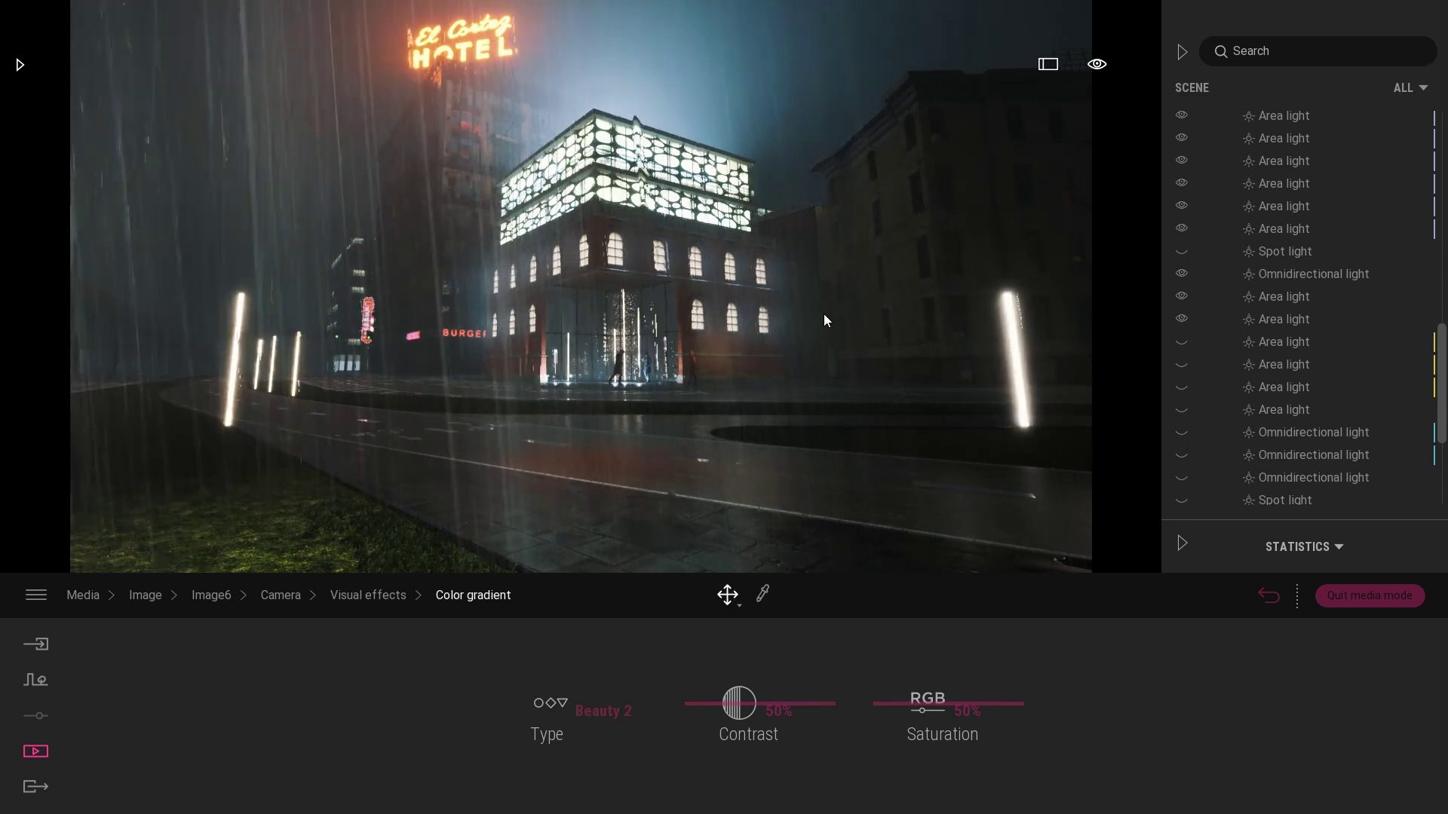
# - Reframe the street corner and turn on the four unlit area lights by the vertical neon sign down the street
pyautogui.moveTo(837, 333); pyautogui.dragTo(785, 364, button='right')
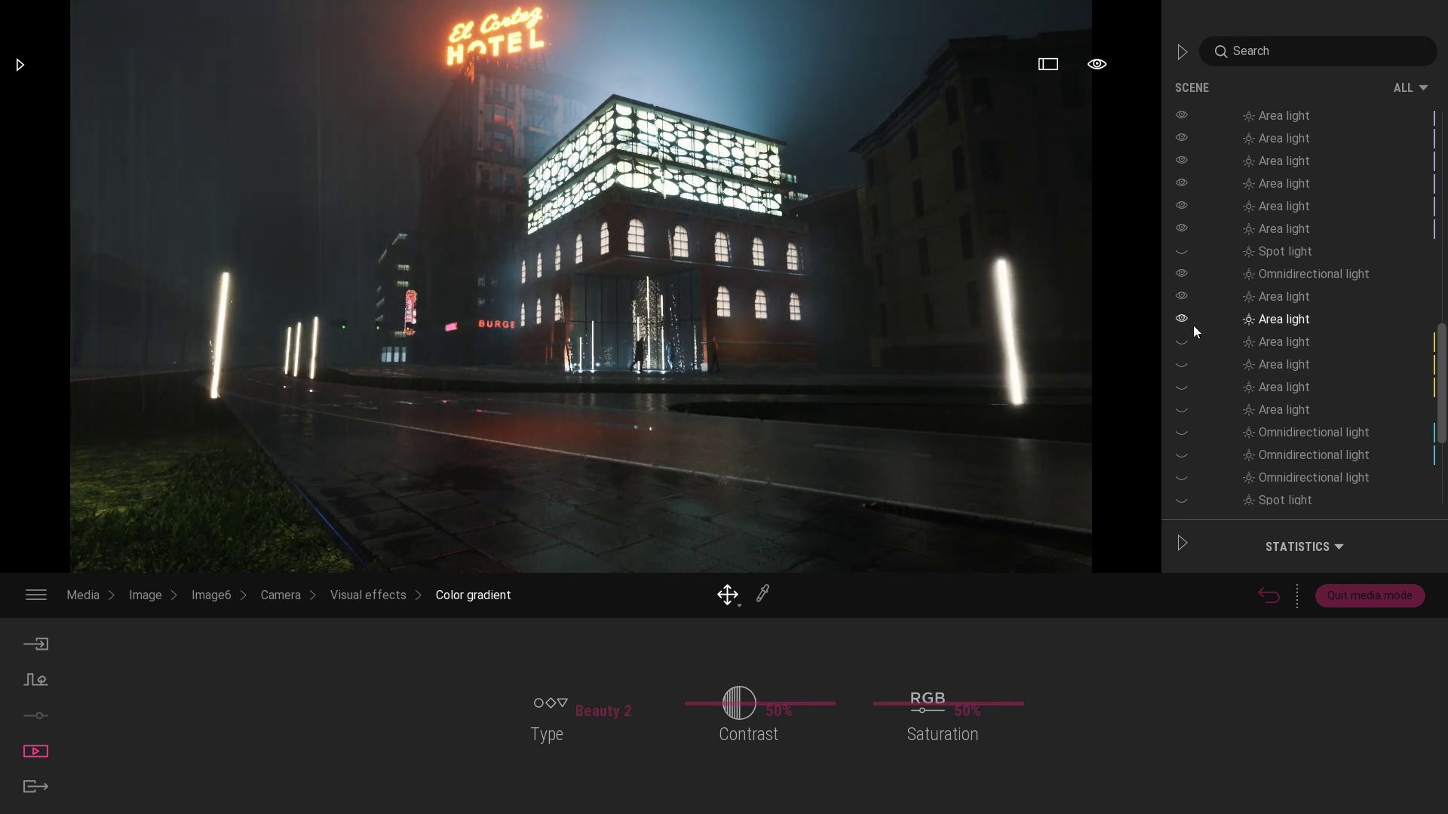
pyautogui.click(1229, 254)
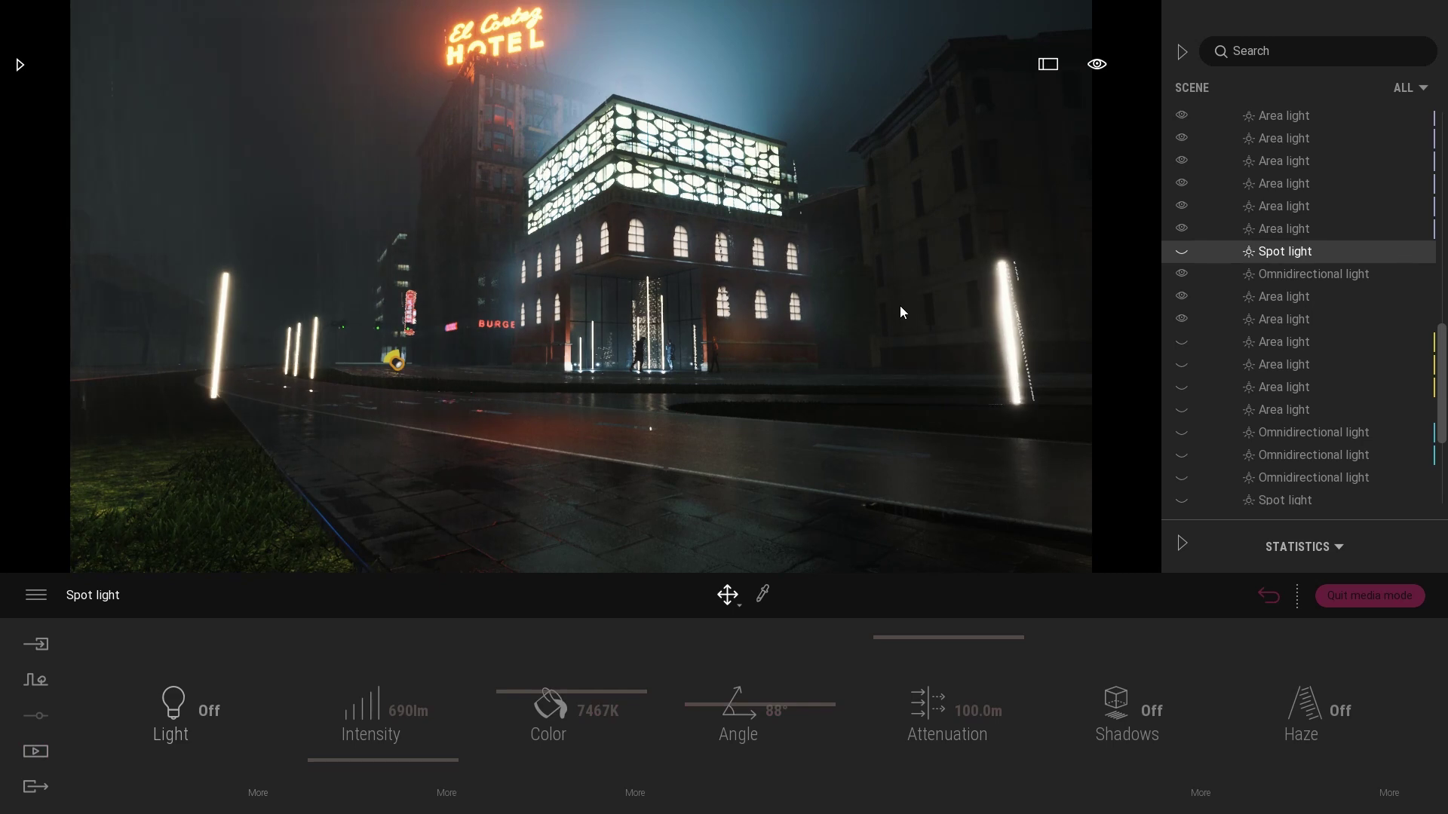
pyautogui.click(1273, 343)
pyautogui.keyDown('shift'); pyautogui.click(1282, 409); pyautogui.keyUp('shift')
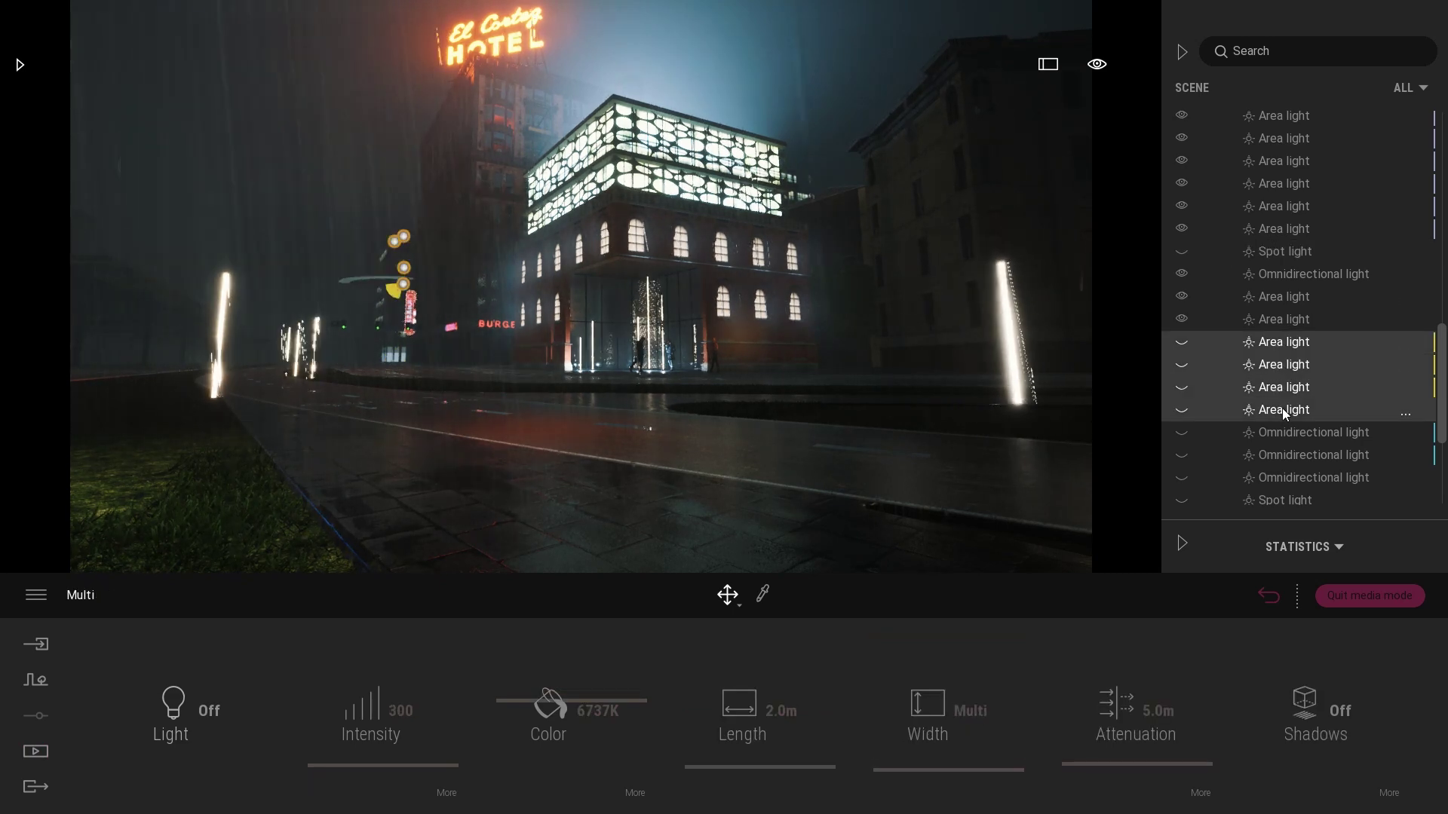
pyautogui.click(403, 247)
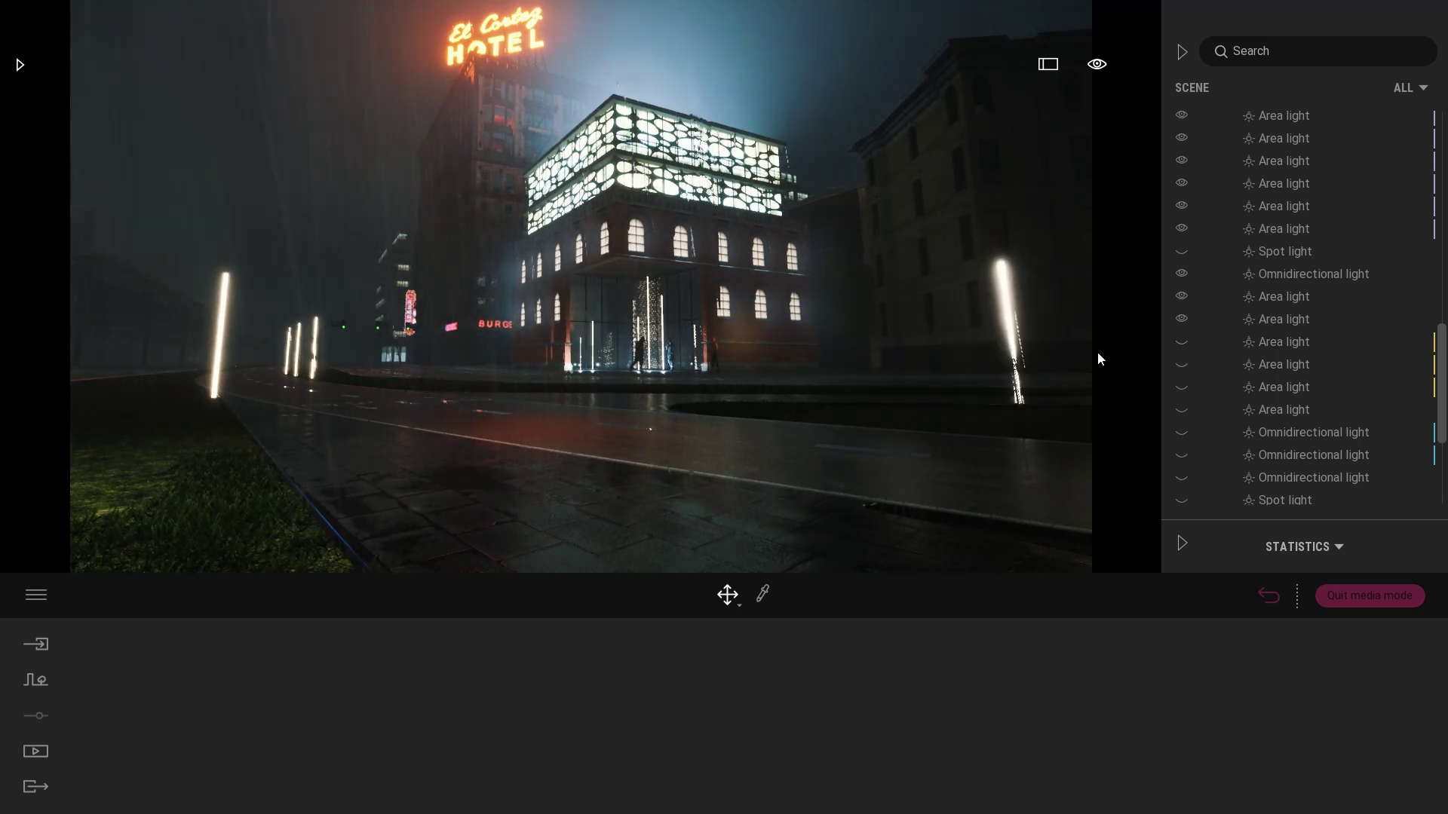
pyautogui.moveTo(1181, 341); pyautogui.dragTo(1186, 407)
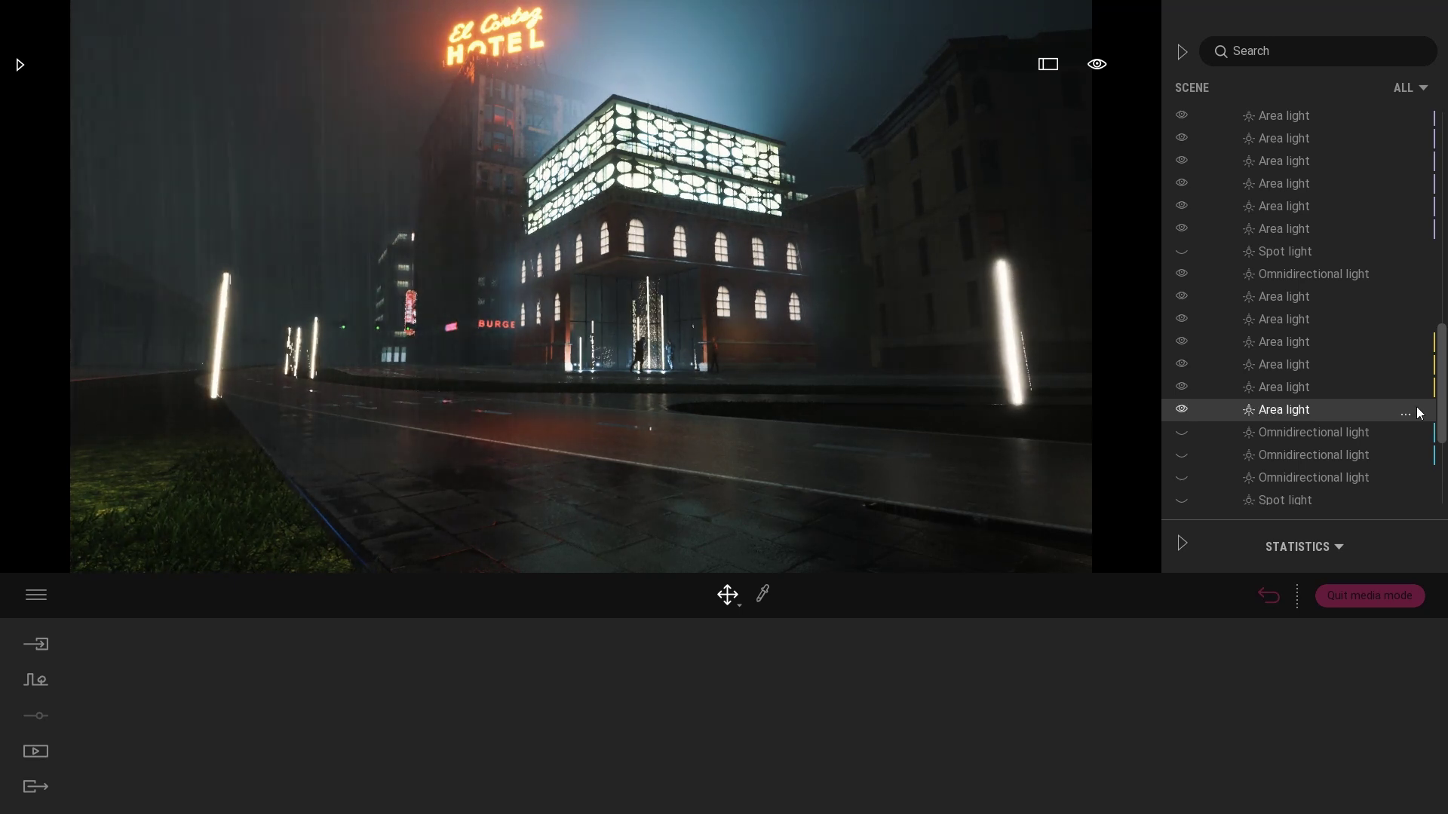
# - Turn on the three omnidirectional lights and the spot light listed directly below those area lights
pyautogui.scroll(-1, 1403, 412)
pyautogui.click(1178, 384)
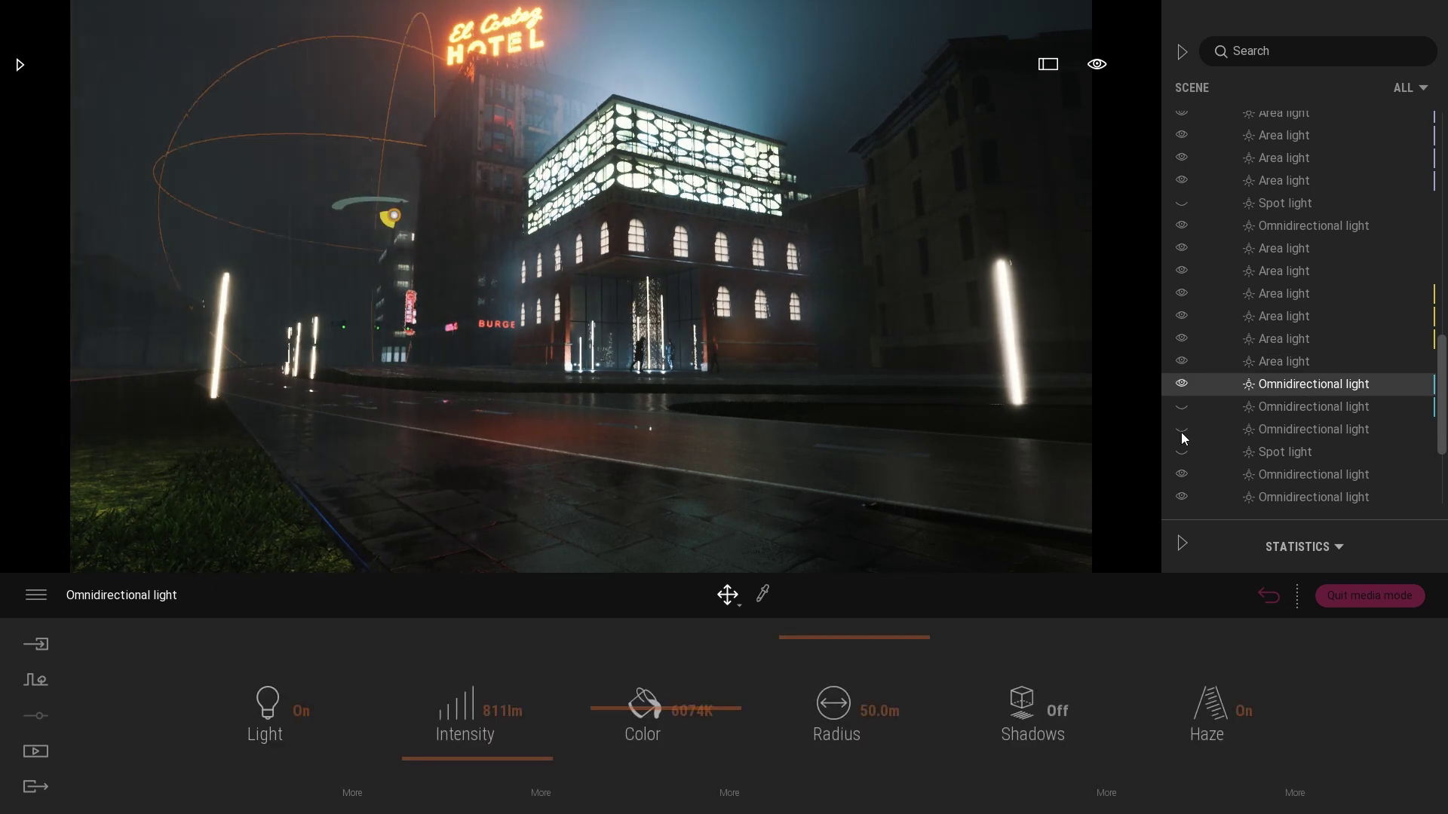
pyautogui.moveTo(1181, 432); pyautogui.dragTo(1179, 446)
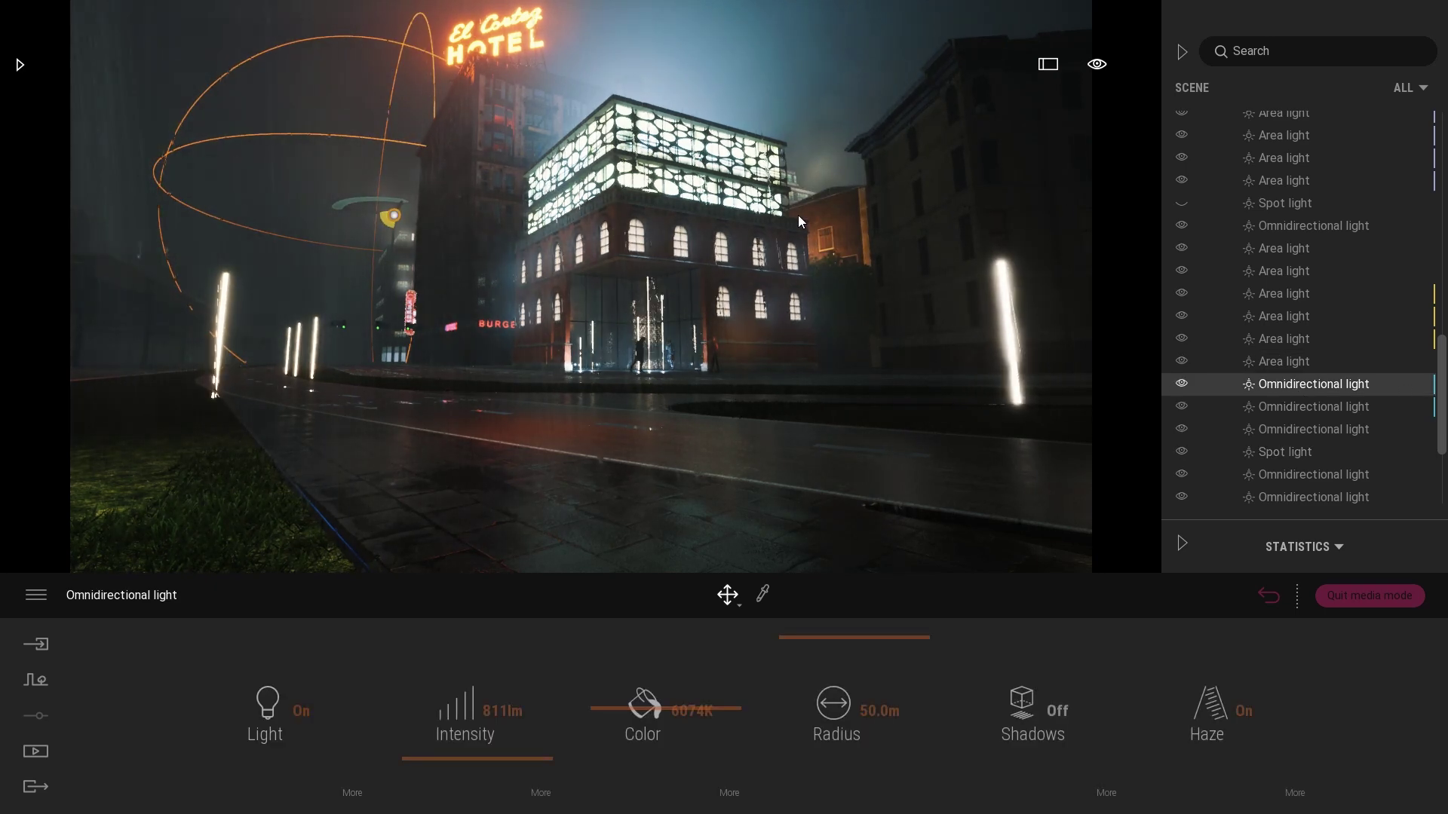
# - Compare the scene with the first and third of these omnidirectional lights switched off and on again
pyautogui.moveTo(798, 215); pyautogui.dragTo(767, 223, button='right')
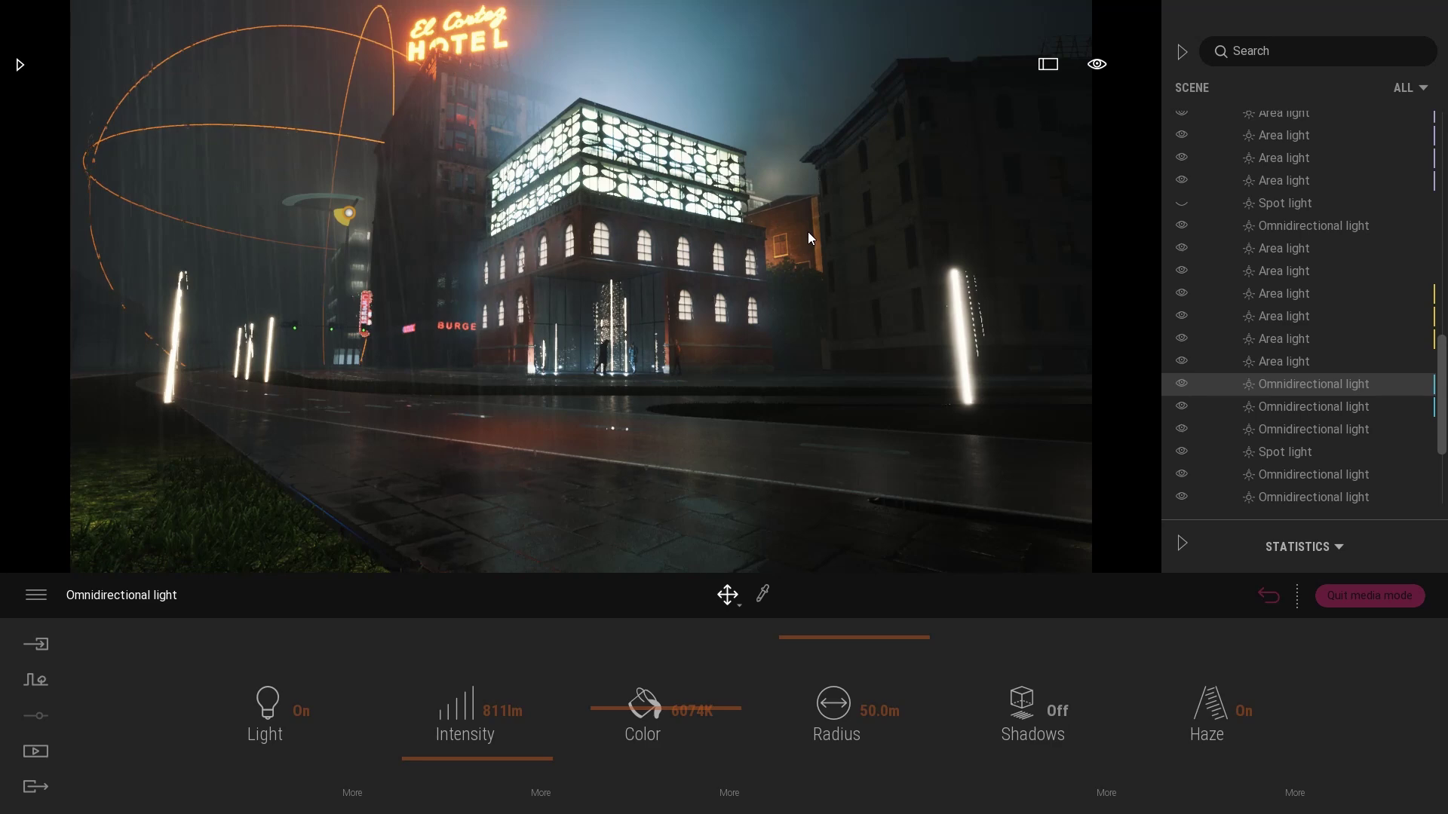
pyautogui.click(1182, 384)
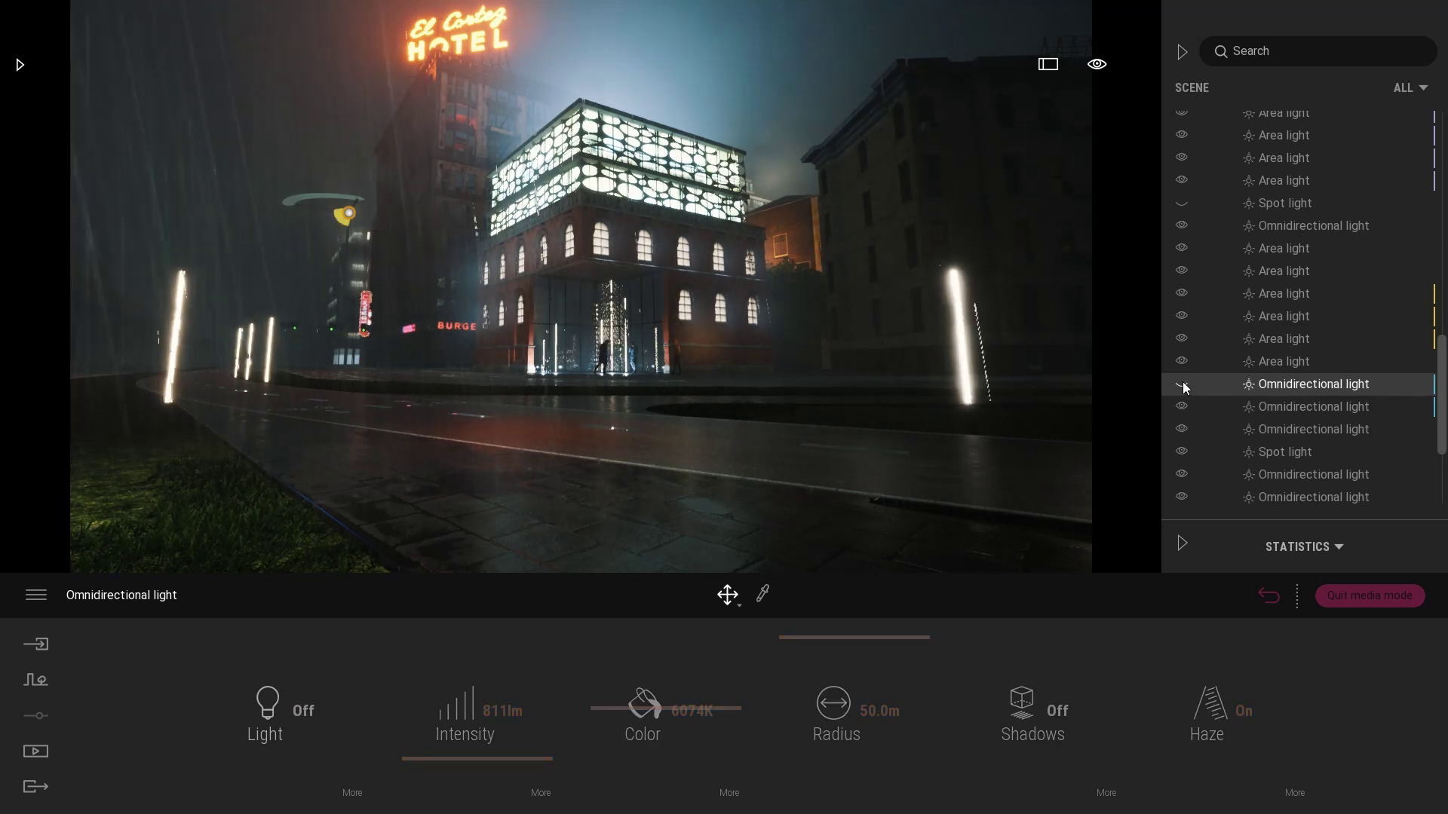
pyautogui.click(1182, 384)
pyautogui.click(351, 215)
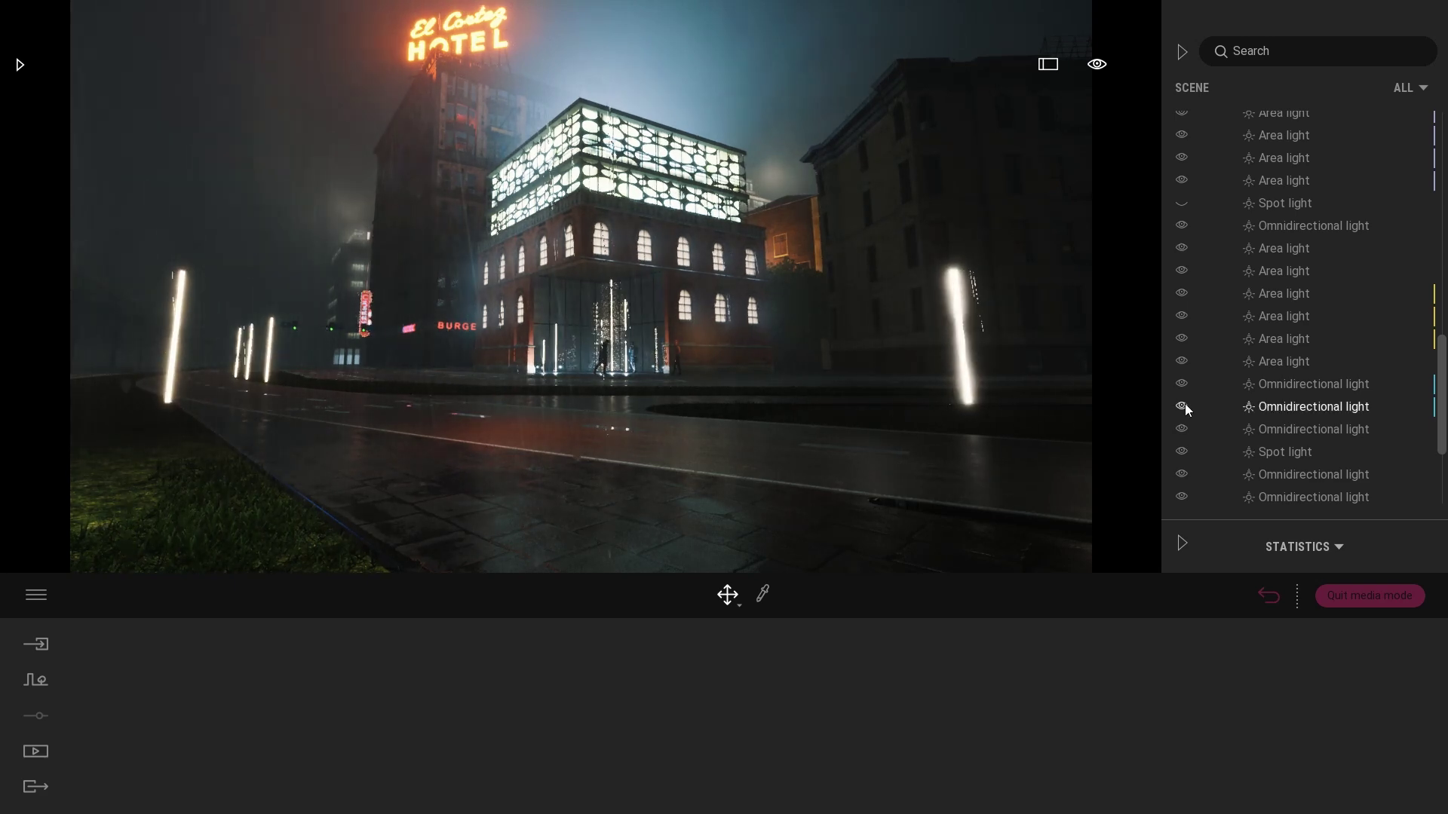
pyautogui.click(1181, 429)
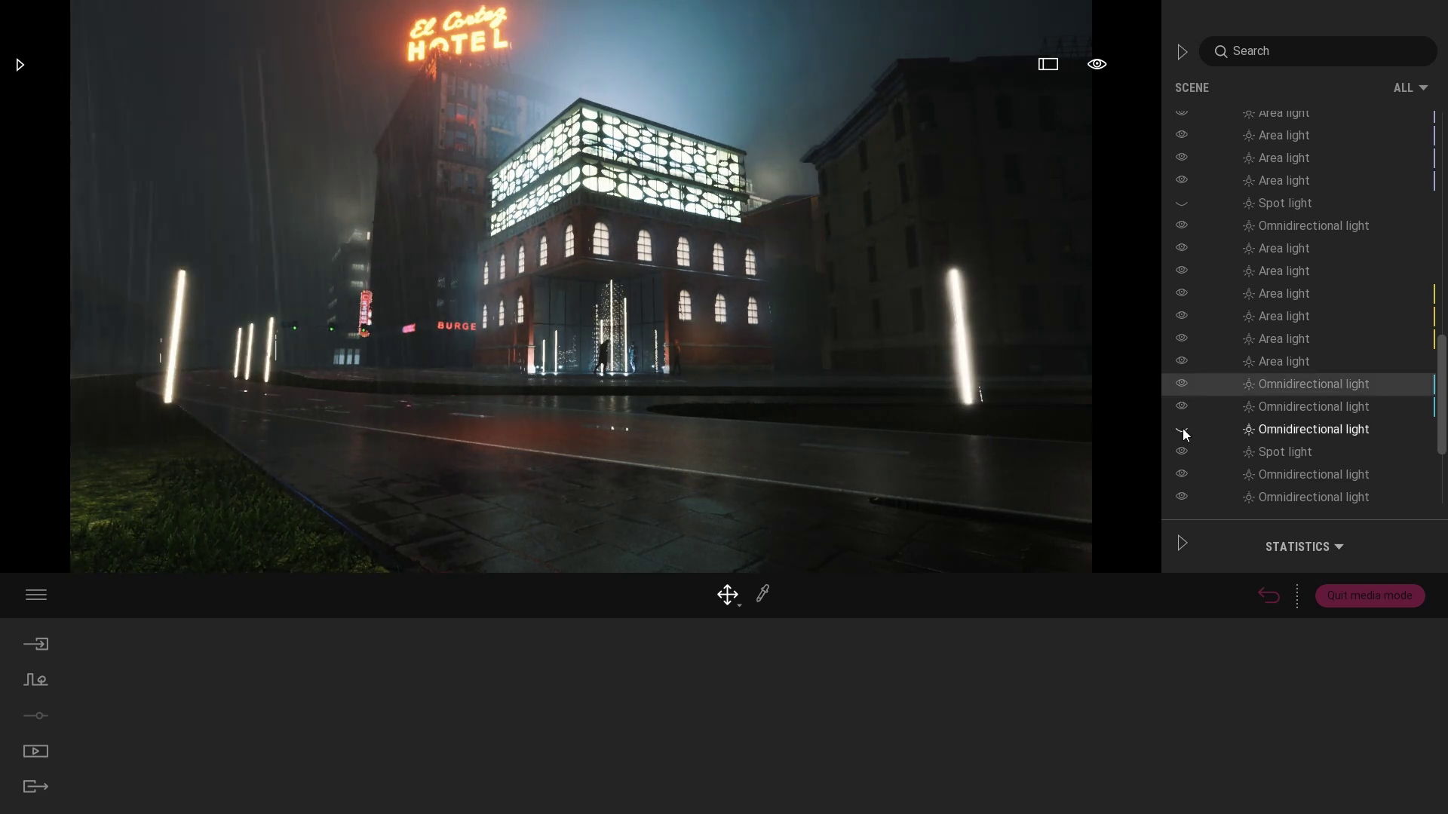
pyautogui.click(1182, 429)
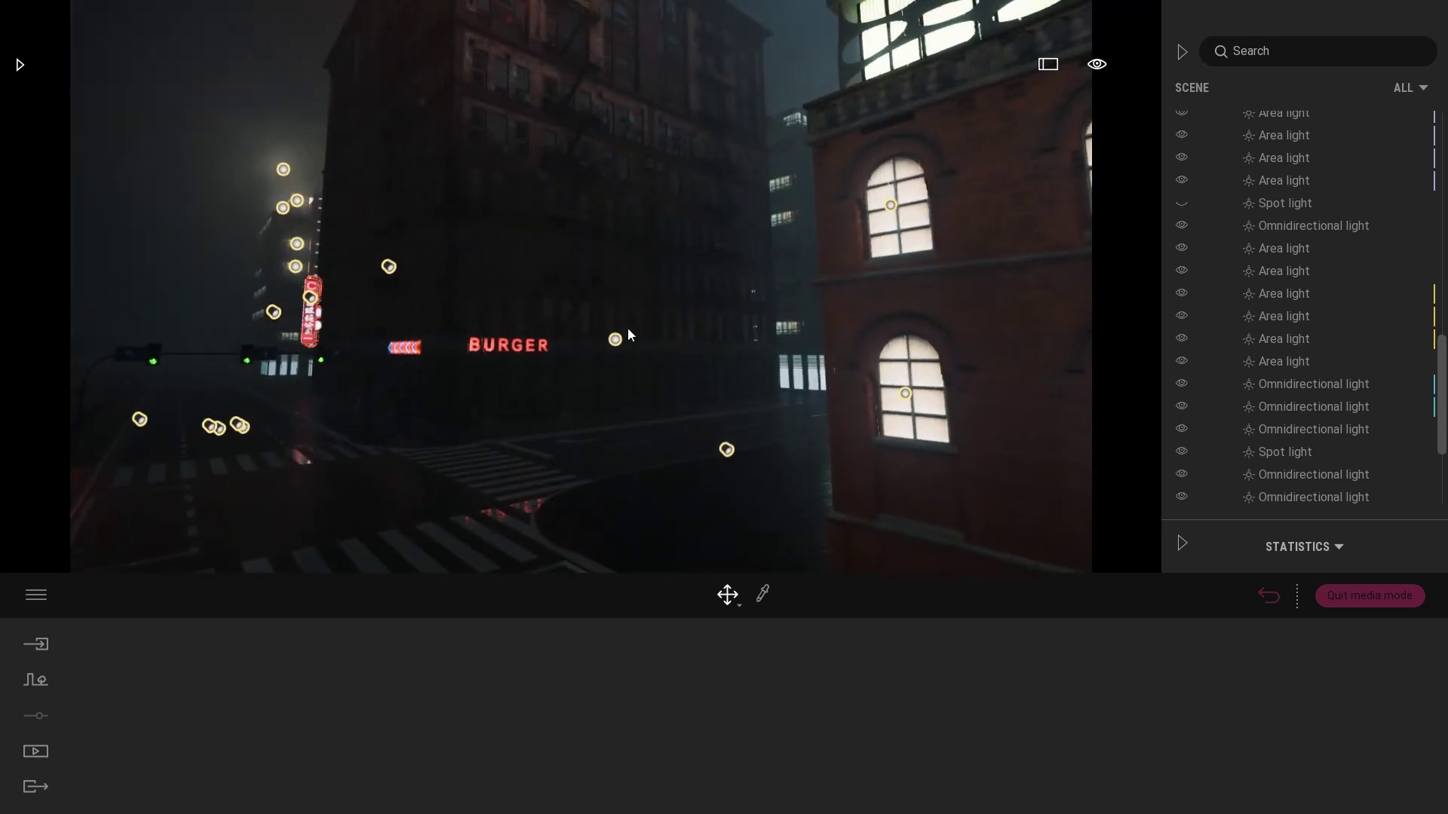
# - Turn on the omnidirectional light near the BURGER sign and the first four spot lights in the Lights folder
pyautogui.click(615, 341)
pyautogui.click(1188, 319)
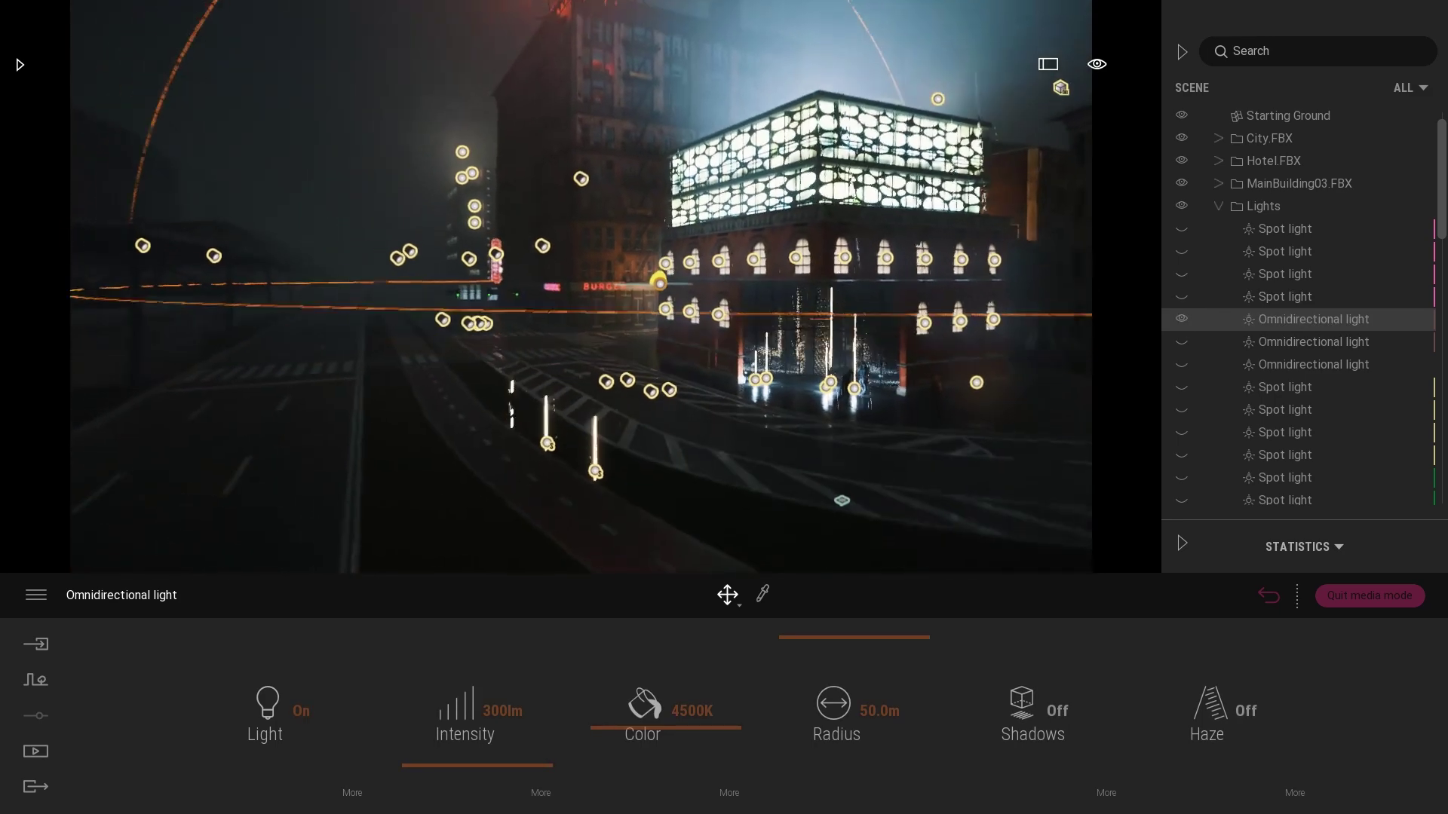
pyautogui.click(1285, 229)
pyautogui.keyDown('shift'); pyautogui.click(1307, 303); pyautogui.keyUp('shift')
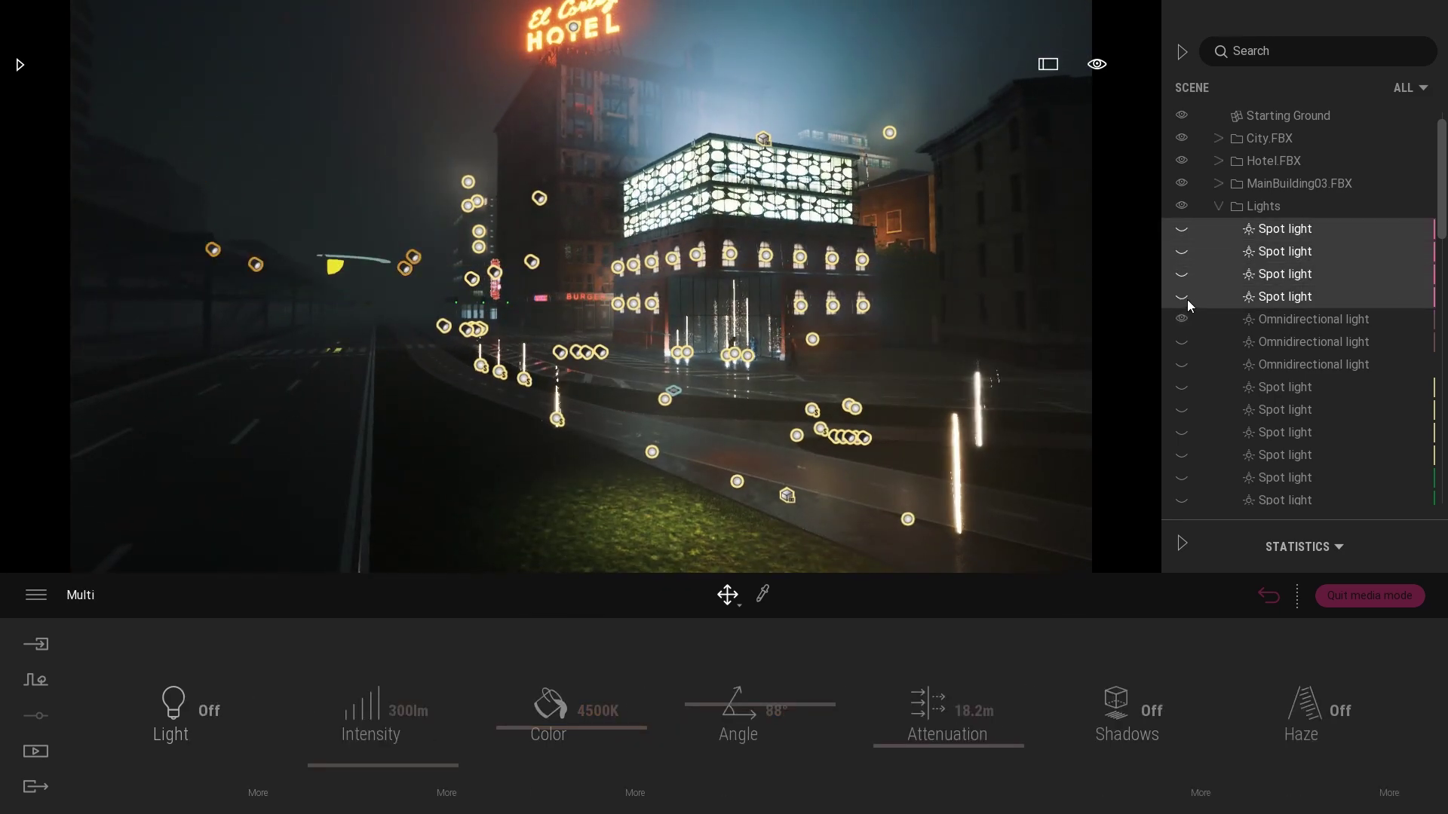
pyautogui.click(1184, 299)
pyautogui.click(726, 379)
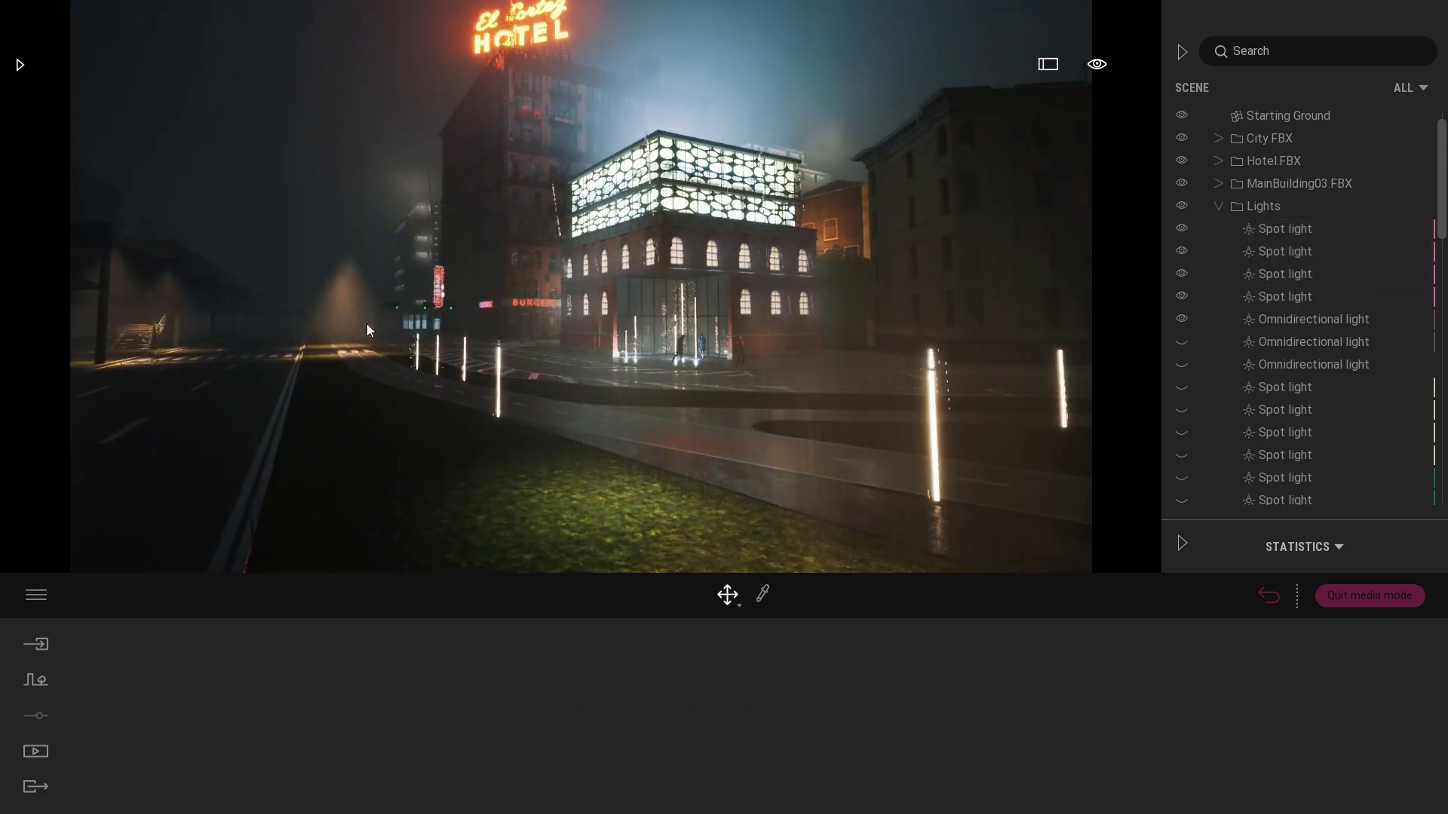
# - Select the two unlit omnidirectional lights and the seven spot lights listed after them, and turn them all on
pyautogui.moveTo(367, 324); pyautogui.dragTo(419, 342, button='right')
pyautogui.scroll(3, 210, 258)
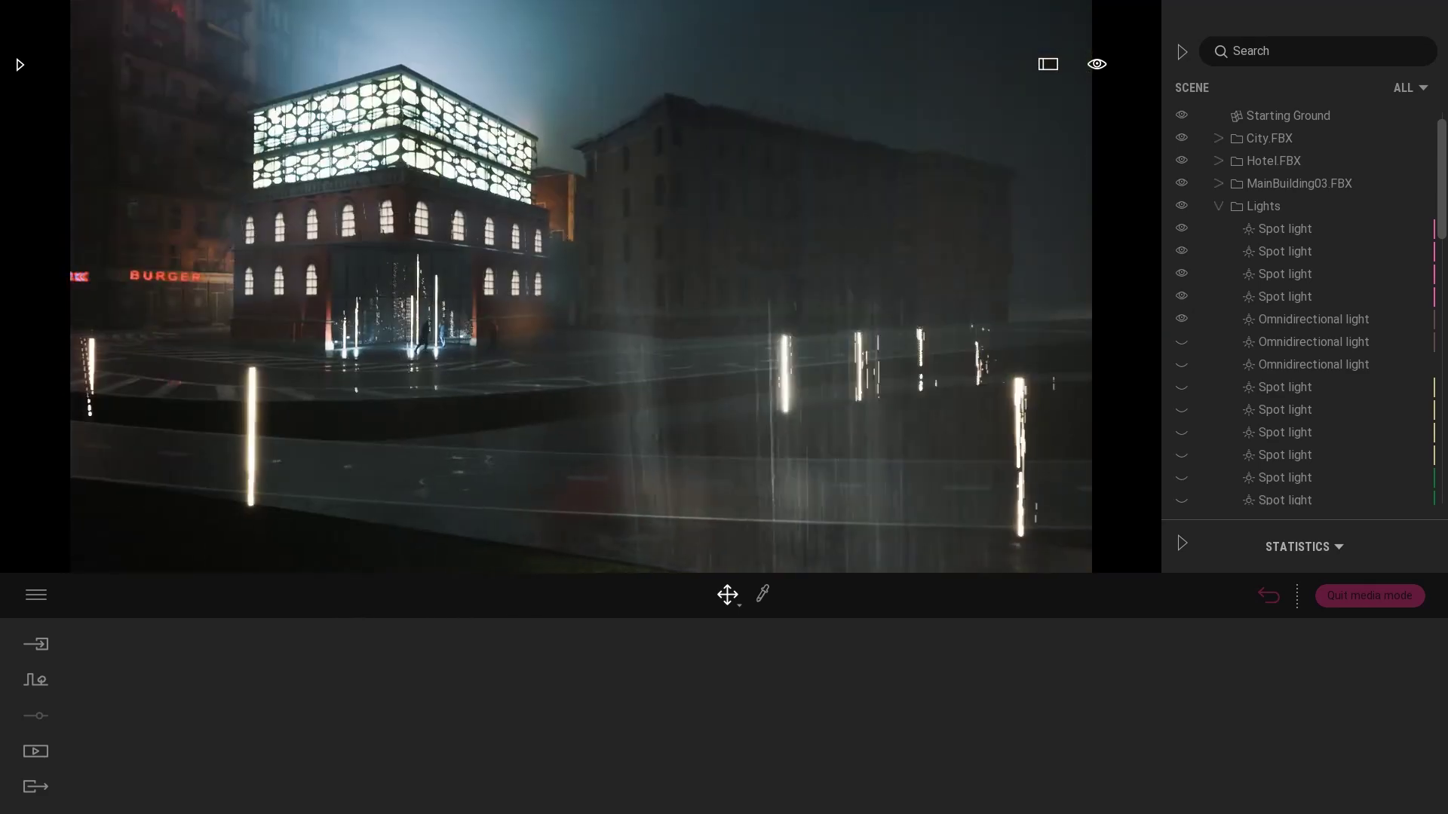
pyautogui.click(728, 199)
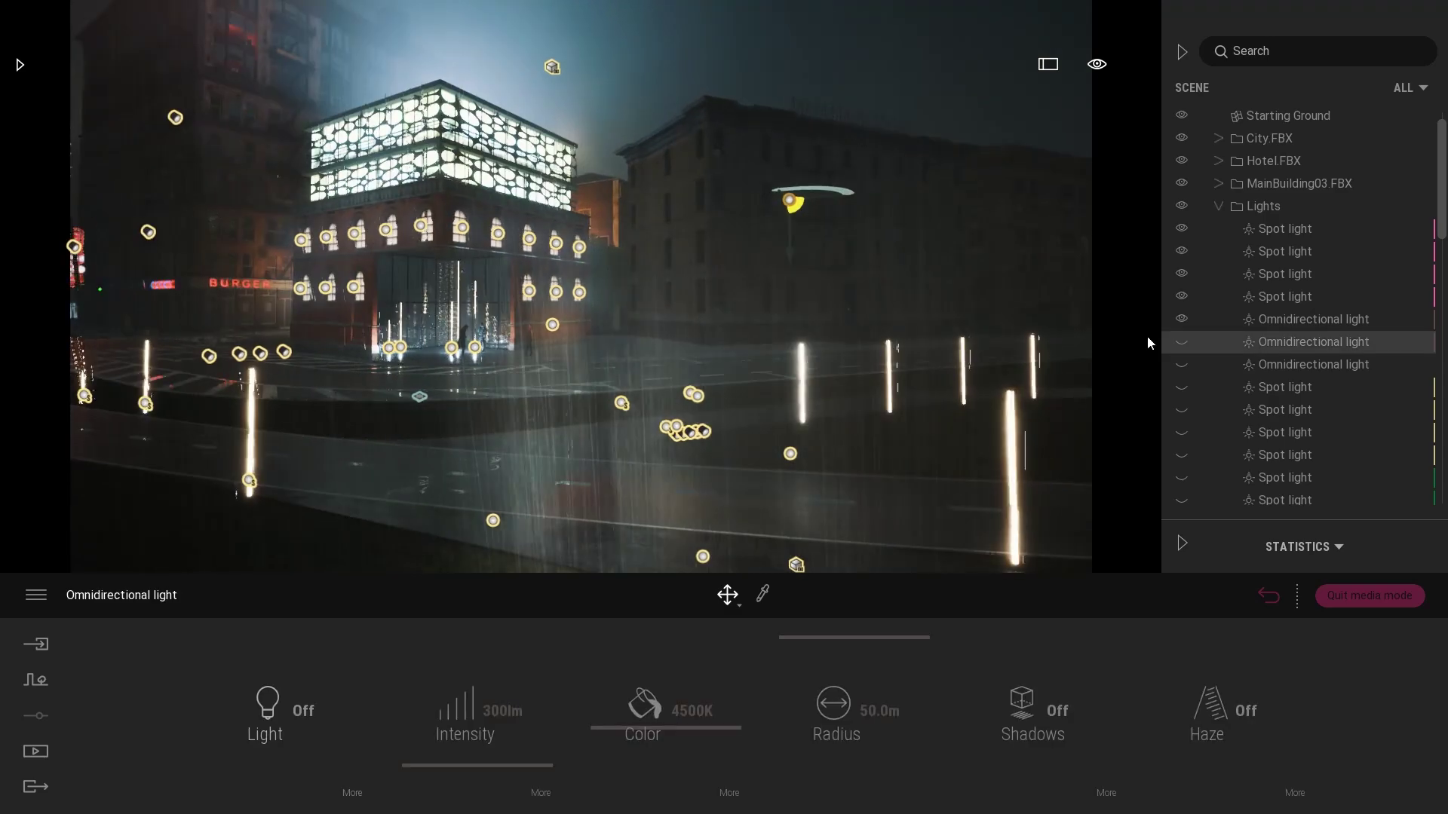
pyautogui.scroll(-3, 1313, 392)
pyautogui.keyDown('shift'); pyautogui.click(1310, 407); pyautogui.keyUp('shift')
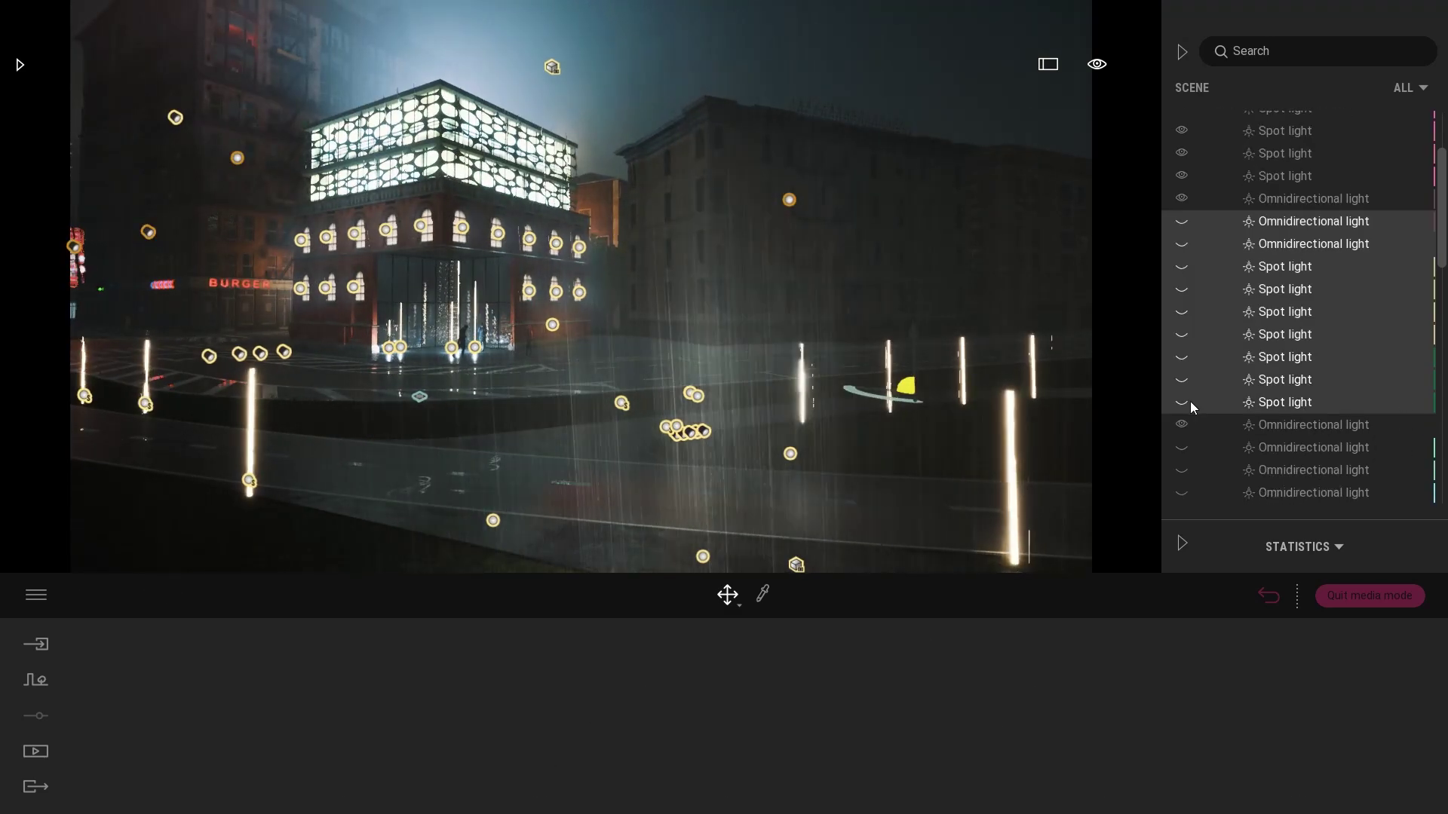
pyautogui.click(1183, 401)
pyautogui.click(798, 317)
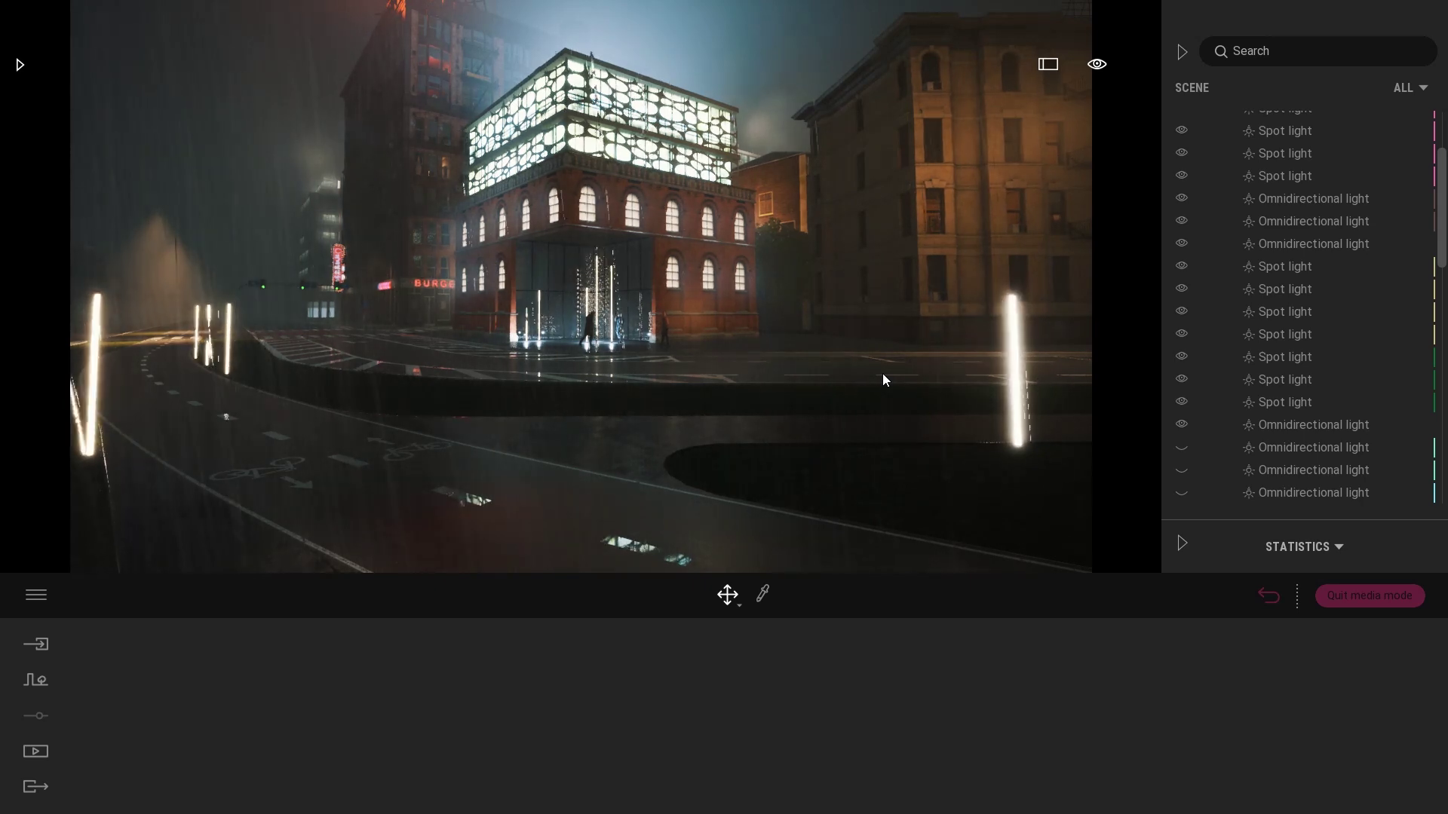
# - Turn on the remaining run of unlit omnidirectional and spot lights listed just above the area lights
pyautogui.scroll(-3, 1300, 397)
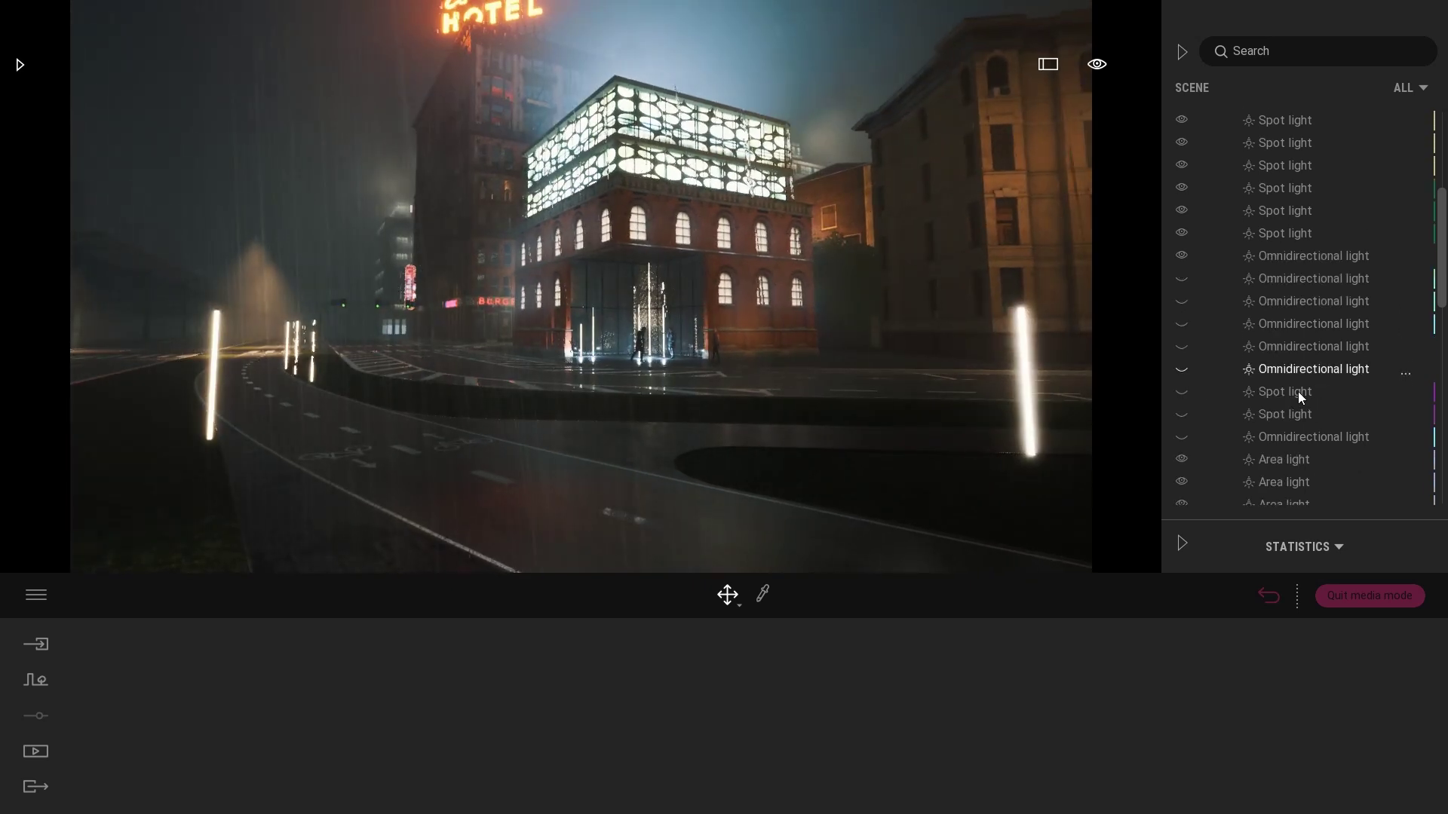
pyautogui.click(1291, 273)
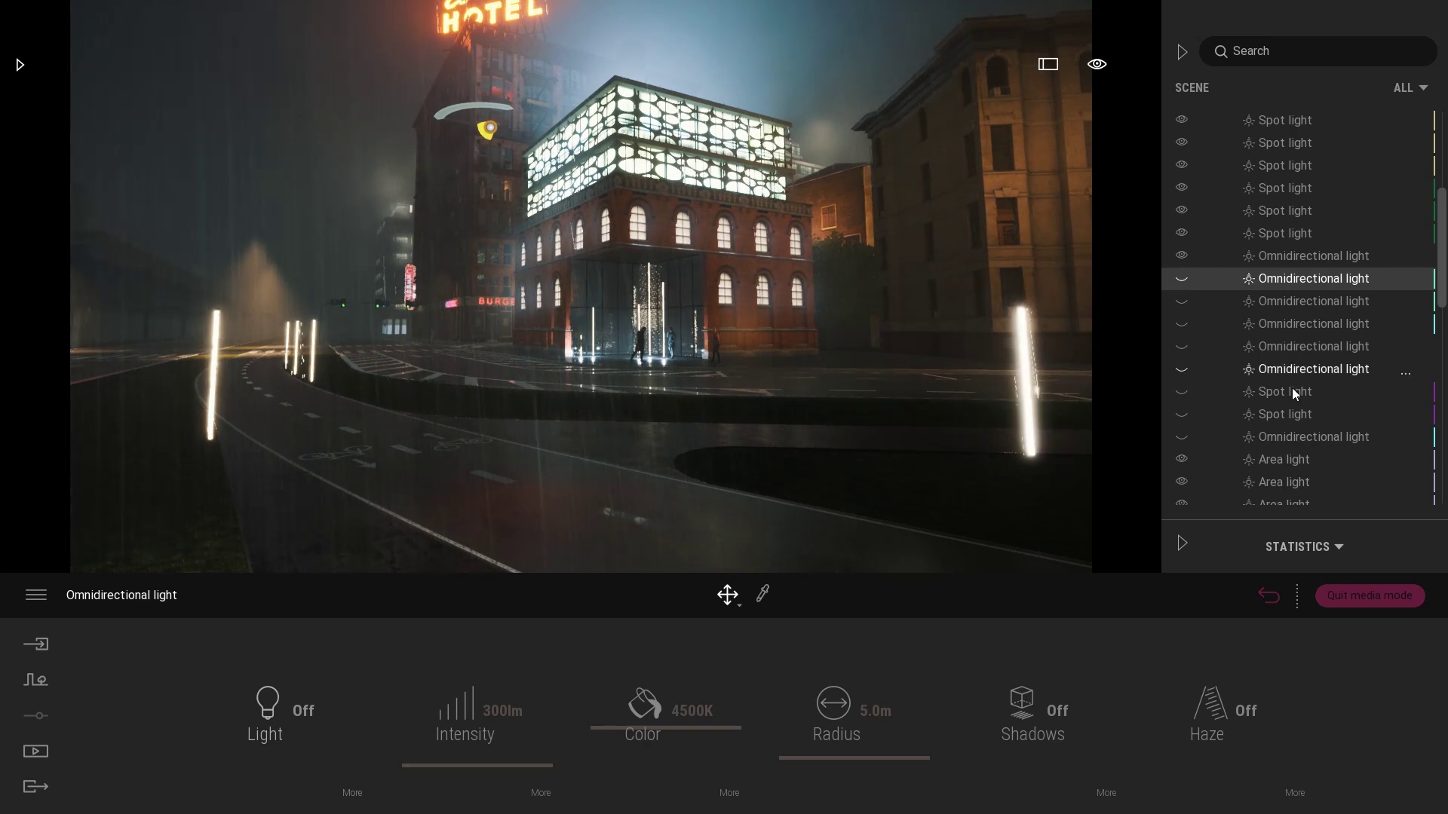
pyautogui.keyDown('shift'); pyautogui.click(1257, 439); pyautogui.keyUp('shift')
pyautogui.click(1179, 436)
pyautogui.click(472, 115)
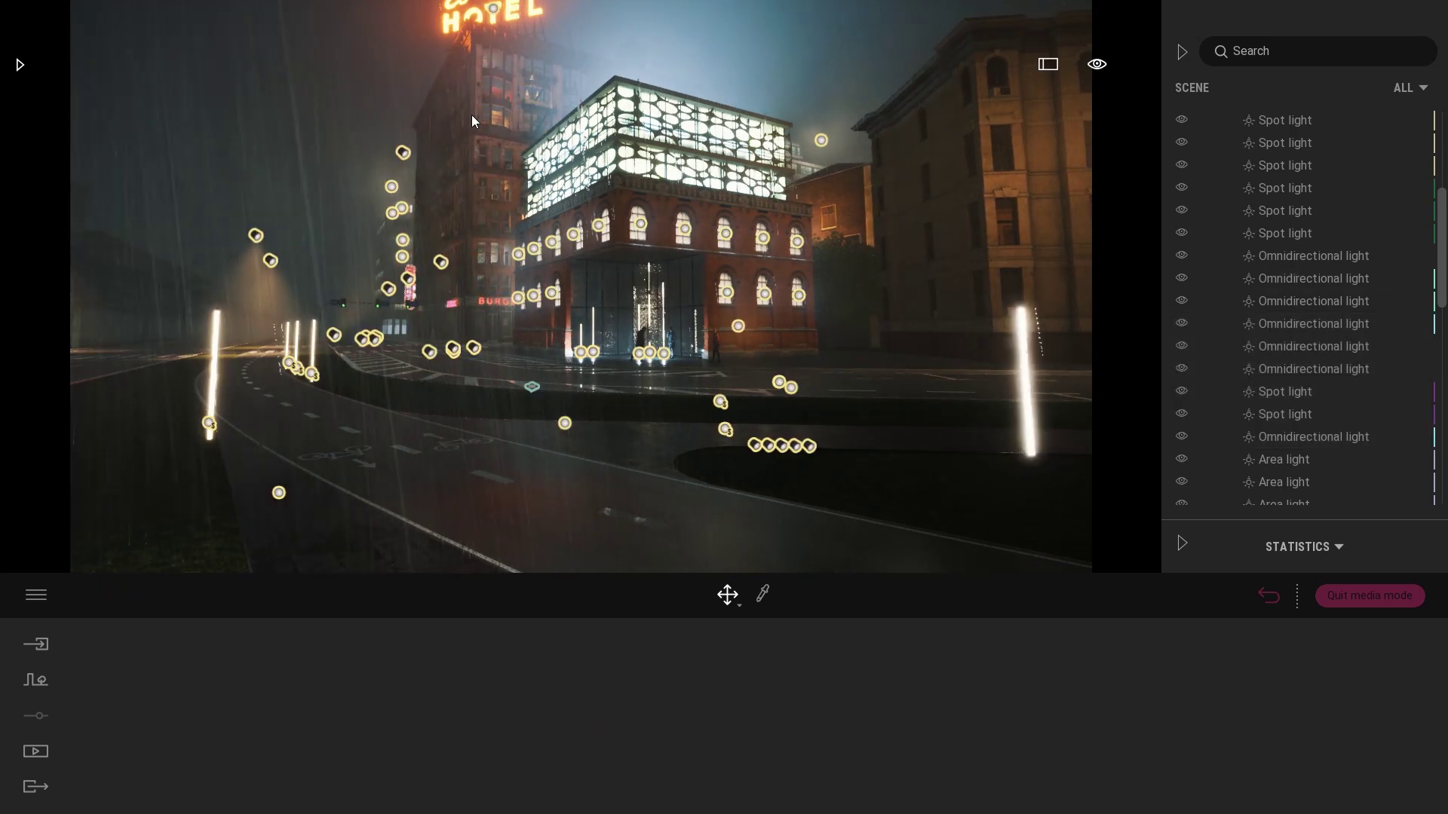
# - Turn on the one spot light still off, listed between the area lights and an omnidirectional light
pyautogui.moveTo(571, 64); pyautogui.dragTo(549, 238, button='right')
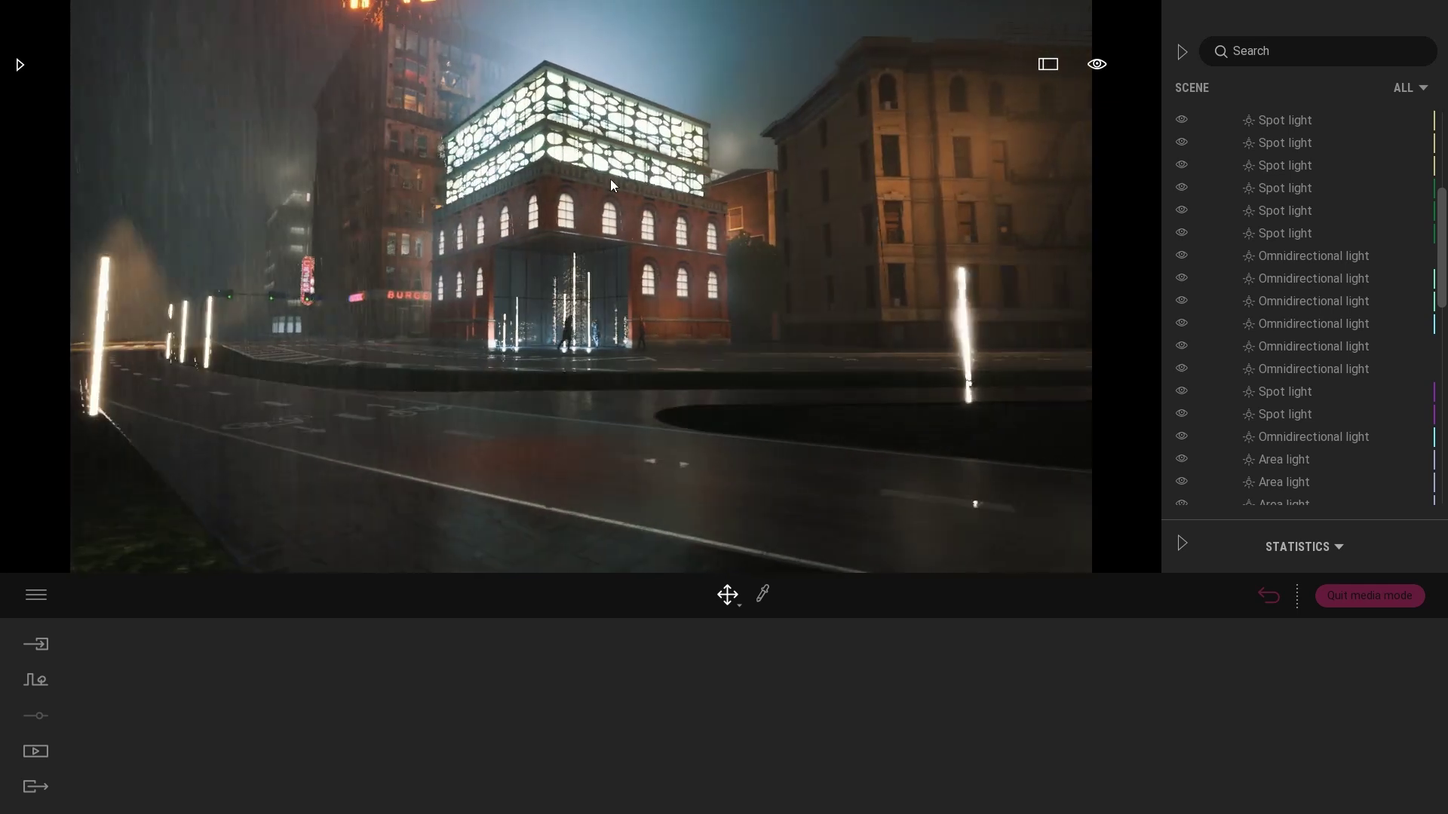
pyautogui.scroll(-7, 1312, 333)
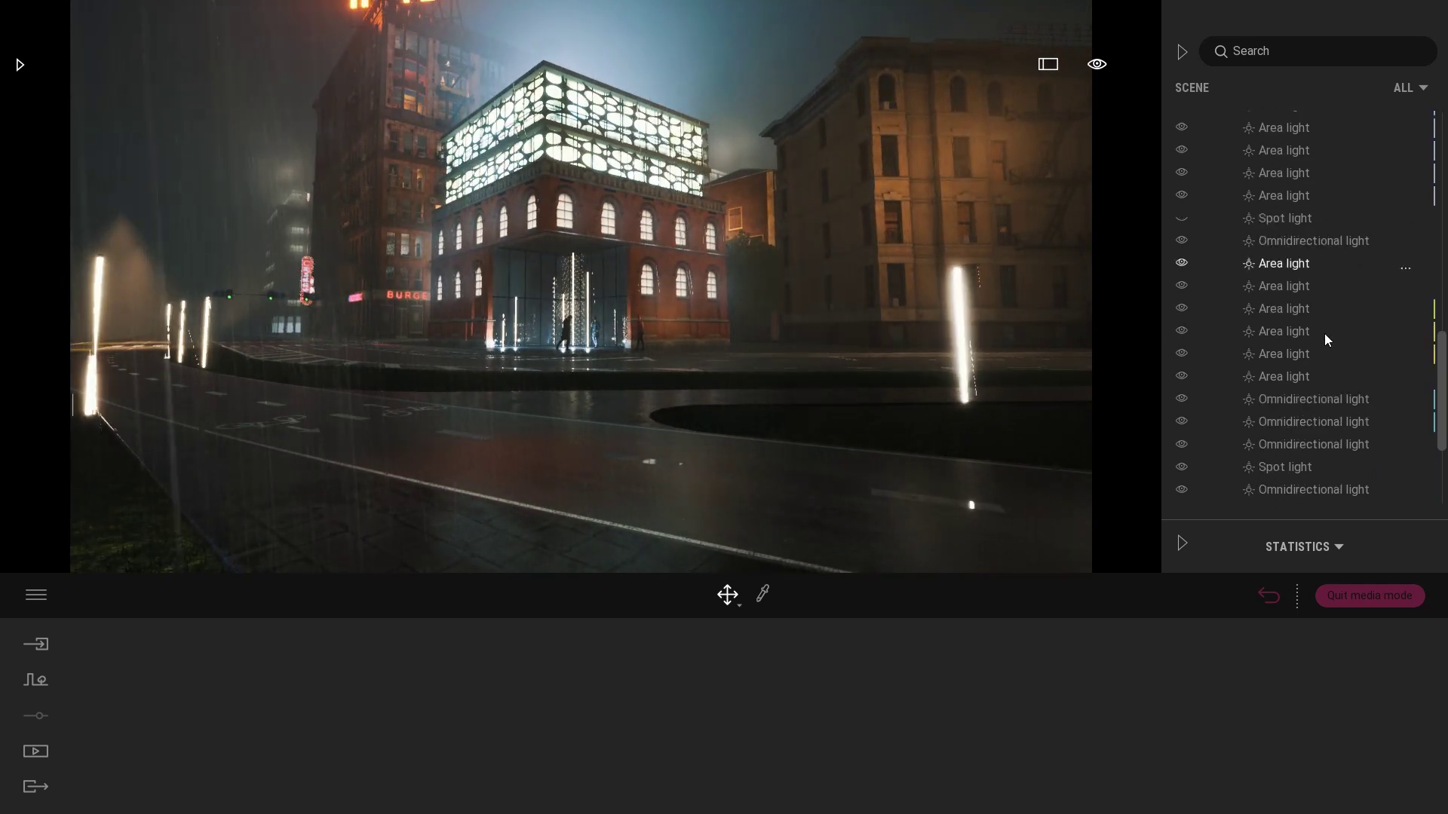
pyautogui.click(1181, 218)
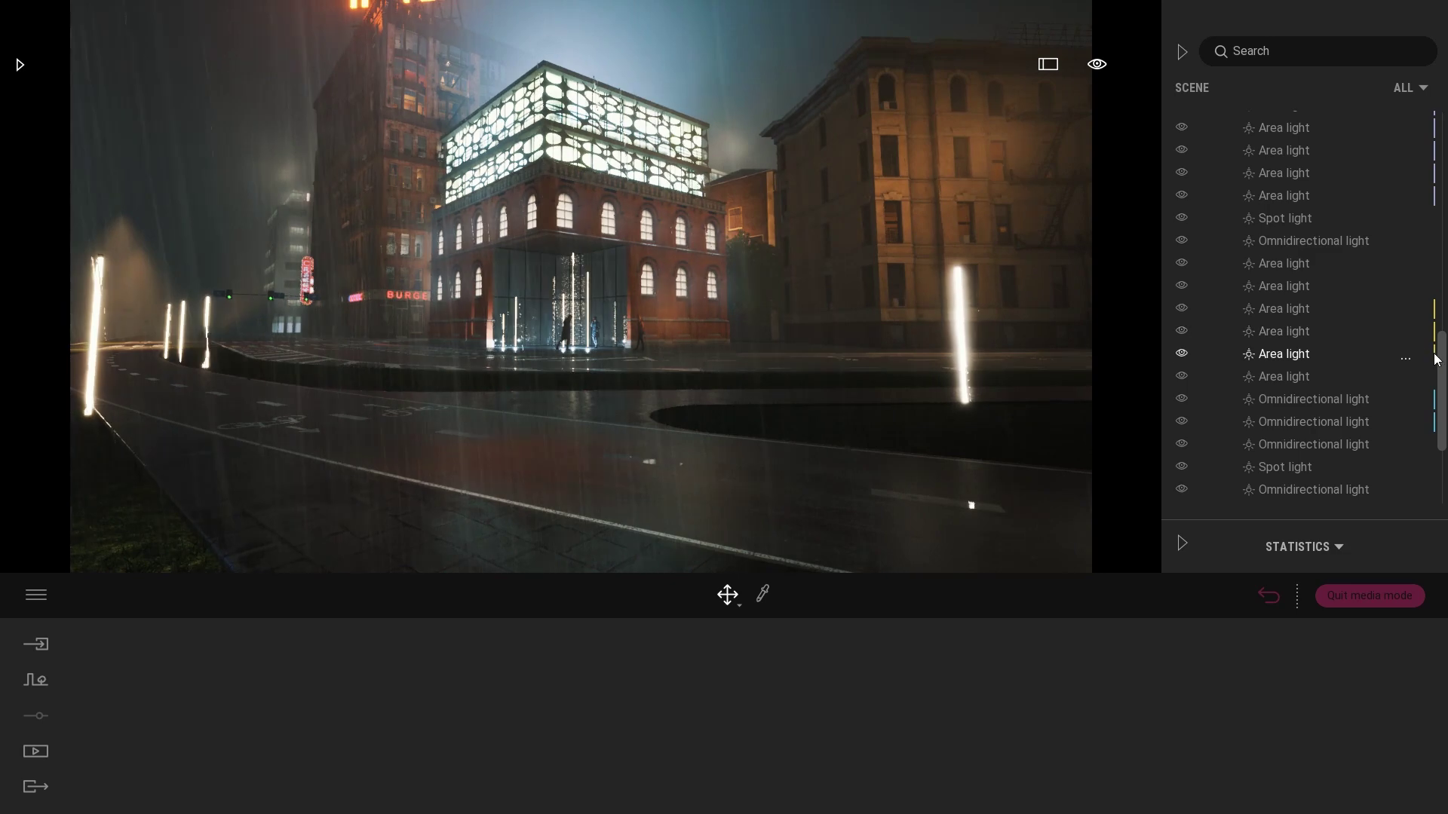
# - Collapse the Lights folder and make all hidden props inside the StreetProps folder's Props.FBX visible by toggling its visibility
pyautogui.scroll(10, 1270, 179)
pyautogui.click(1220, 234)
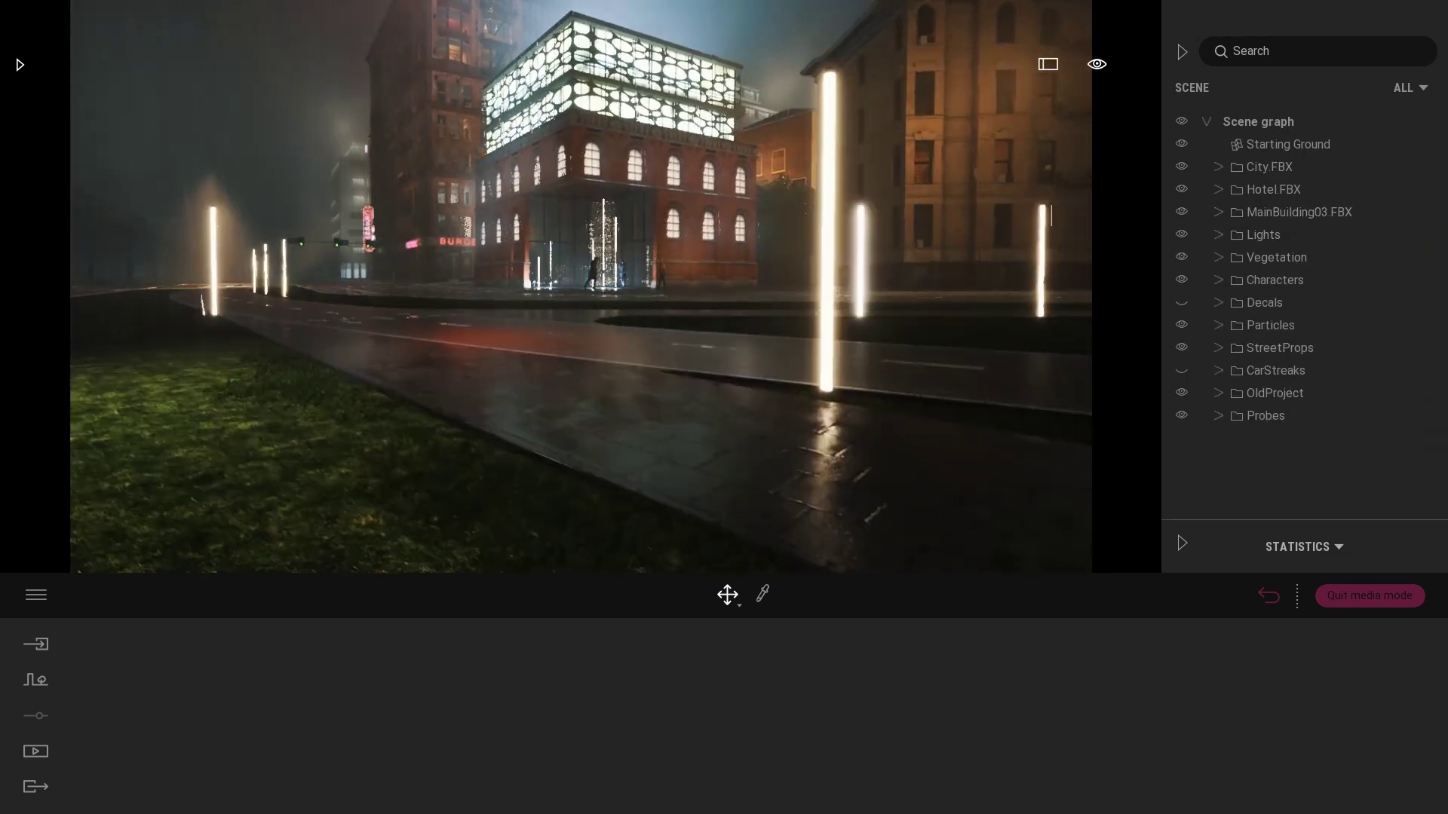
pyautogui.click(1219, 349)
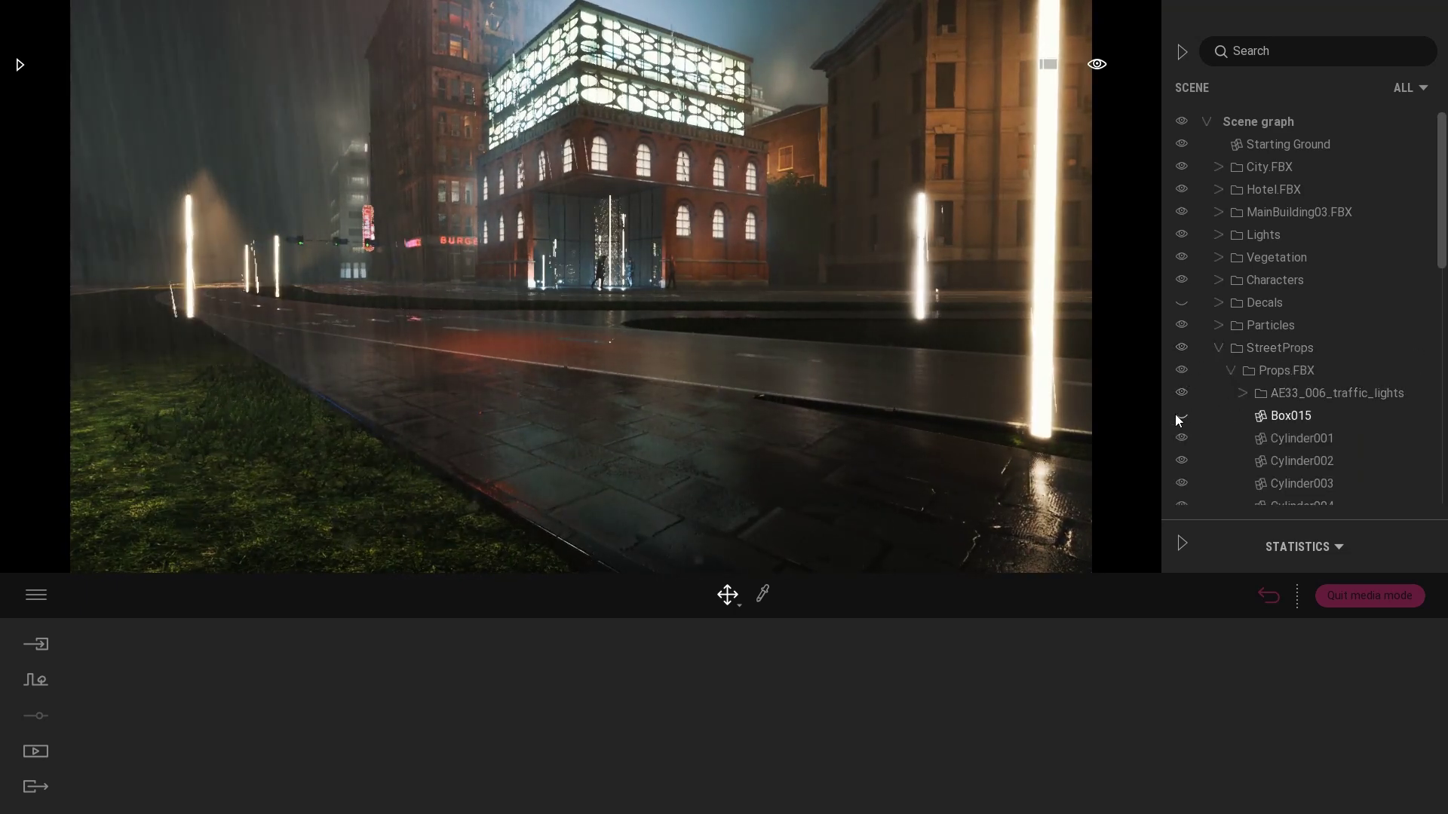
pyautogui.click(1230, 370)
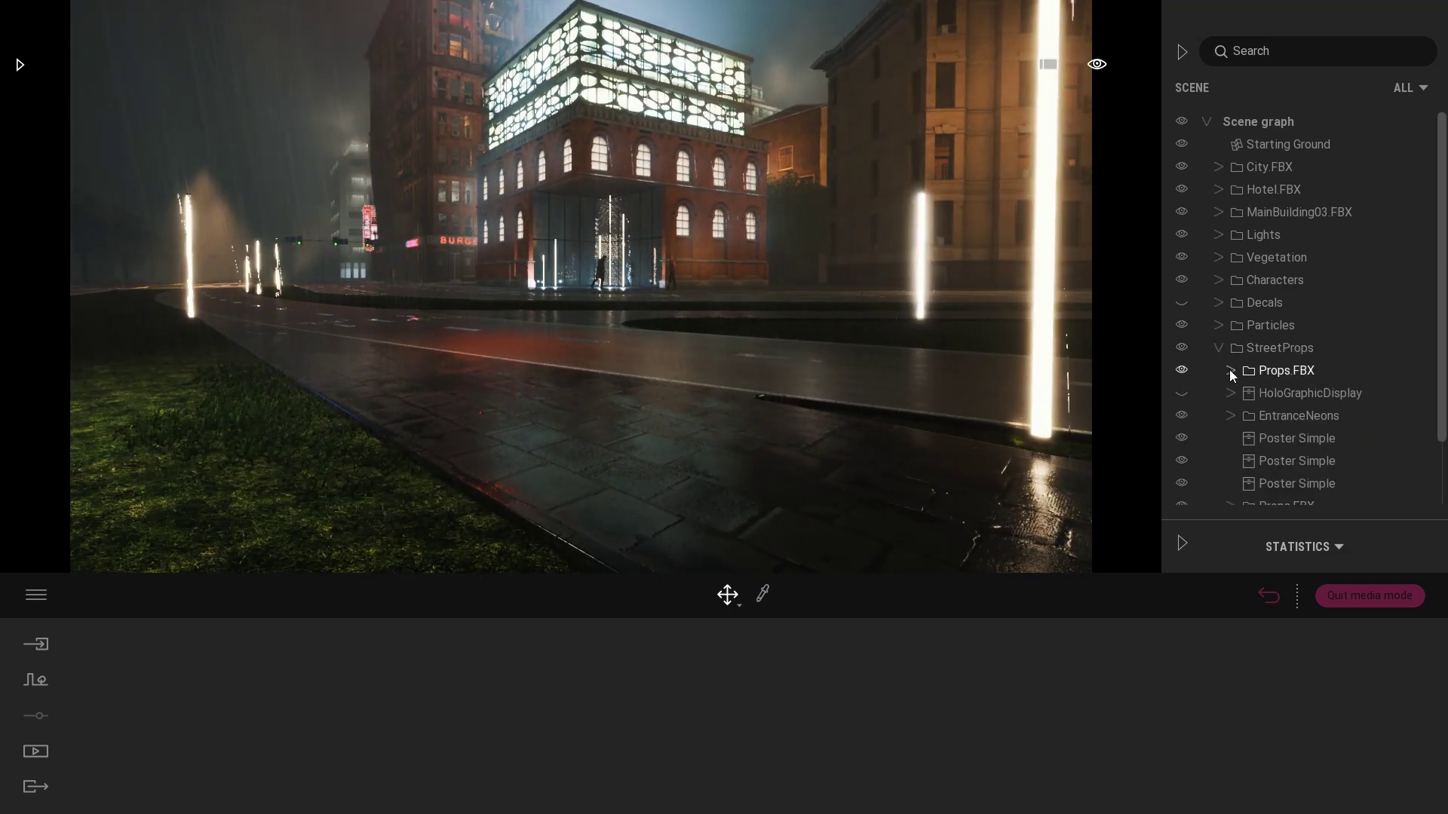
pyautogui.click(1182, 370)
pyautogui.click(1182, 370)
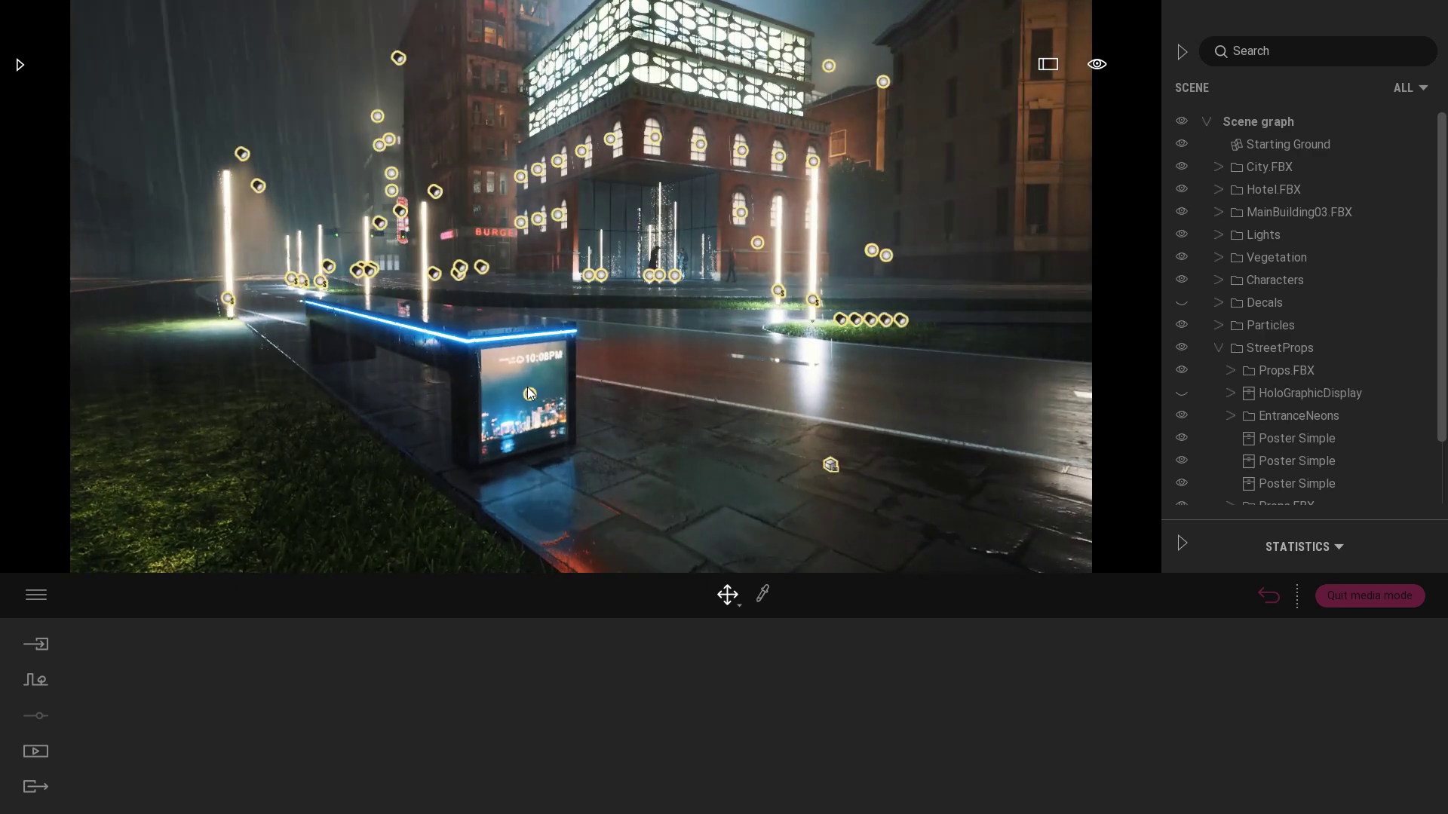
# - Switch the area light at the bench's display screen off and back on to compare its effect
pyautogui.click(530, 392)
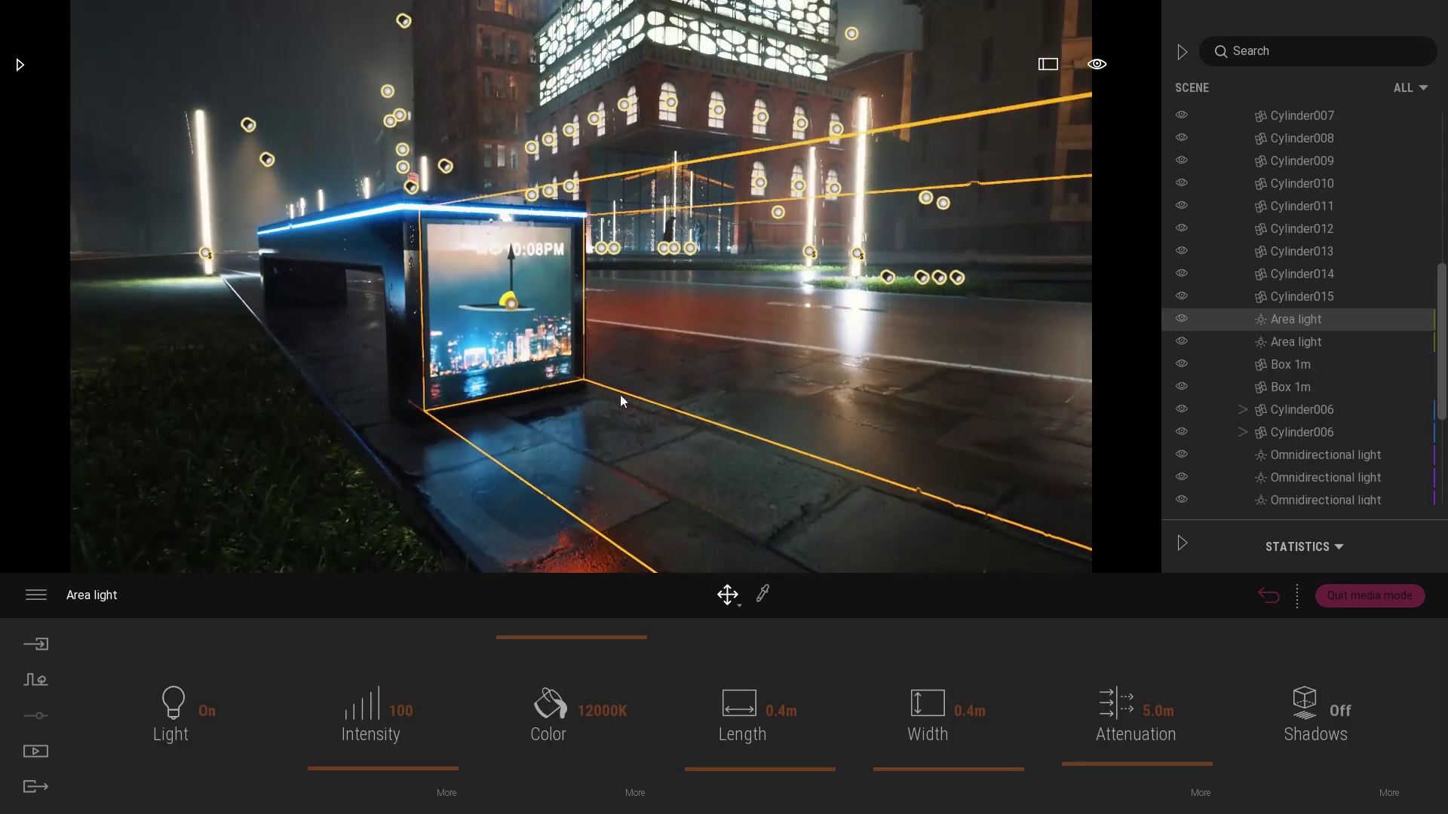
pyautogui.click(1181, 319)
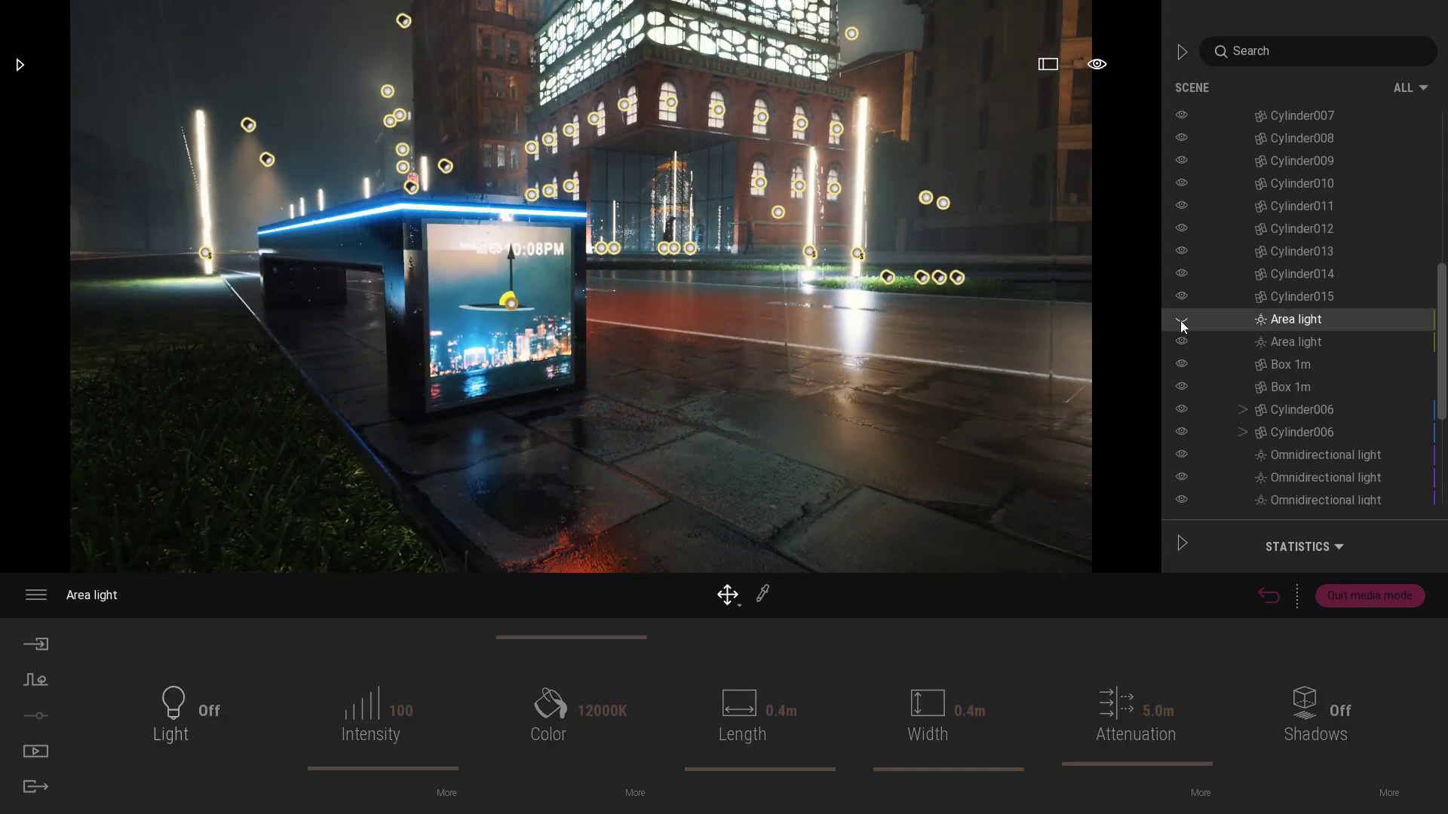
pyautogui.click(1180, 319)
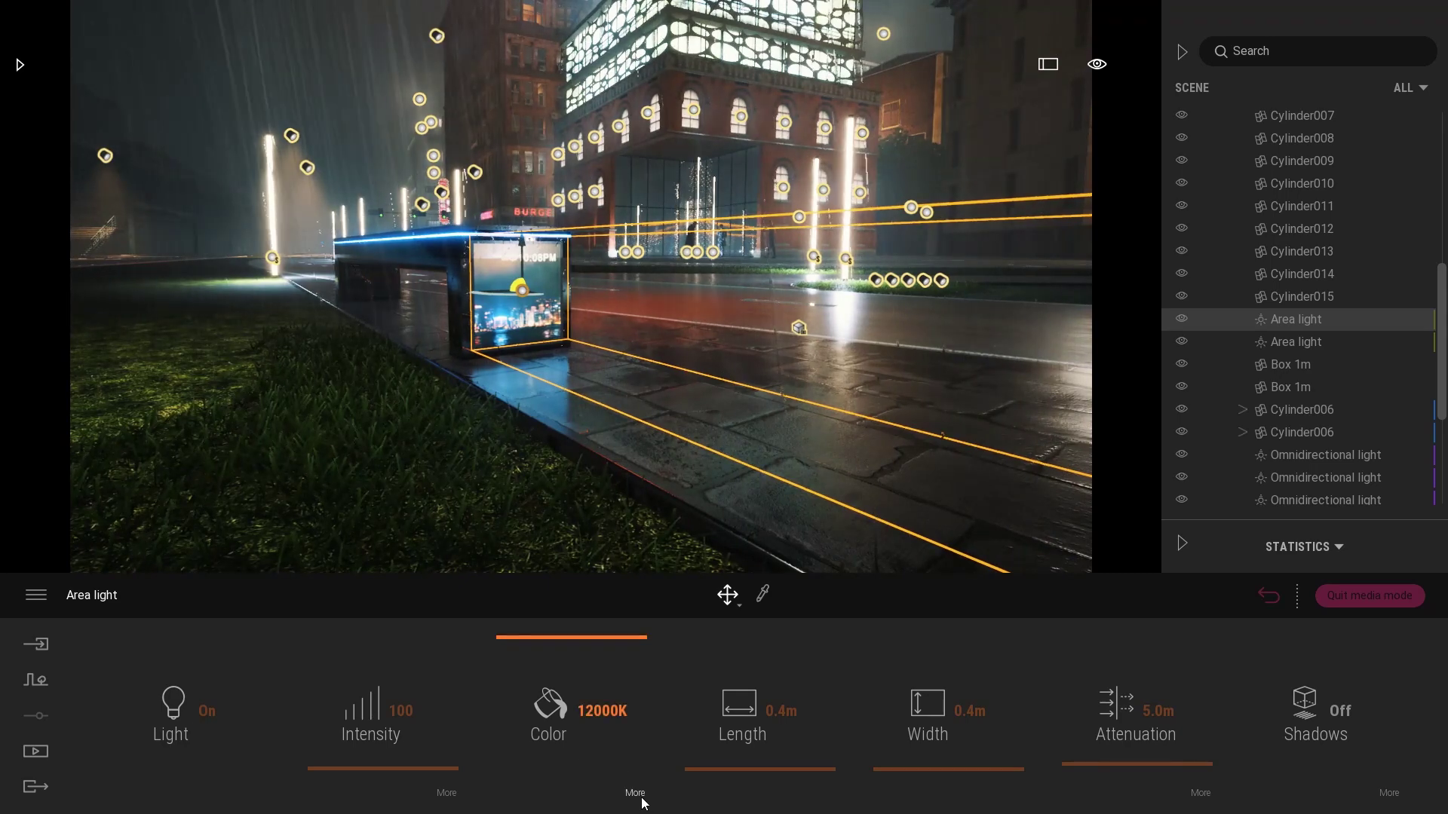
pyautogui.click(635, 794)
pyautogui.click(780, 715)
pyautogui.moveTo(640, 234); pyautogui.dragTo(922, 252)
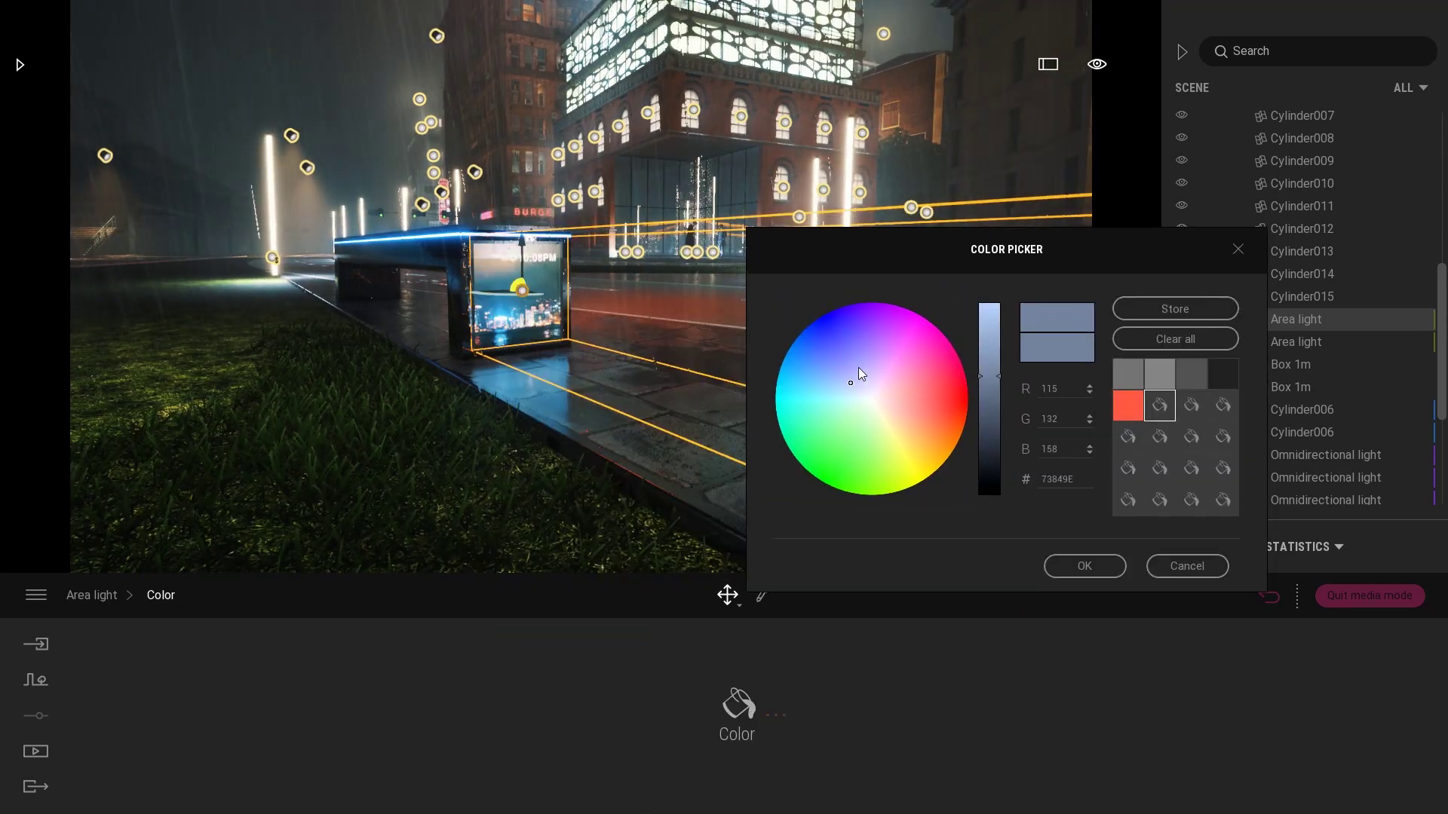
pyautogui.click(873, 396)
pyautogui.moveTo(872, 399); pyautogui.dragTo(857, 387)
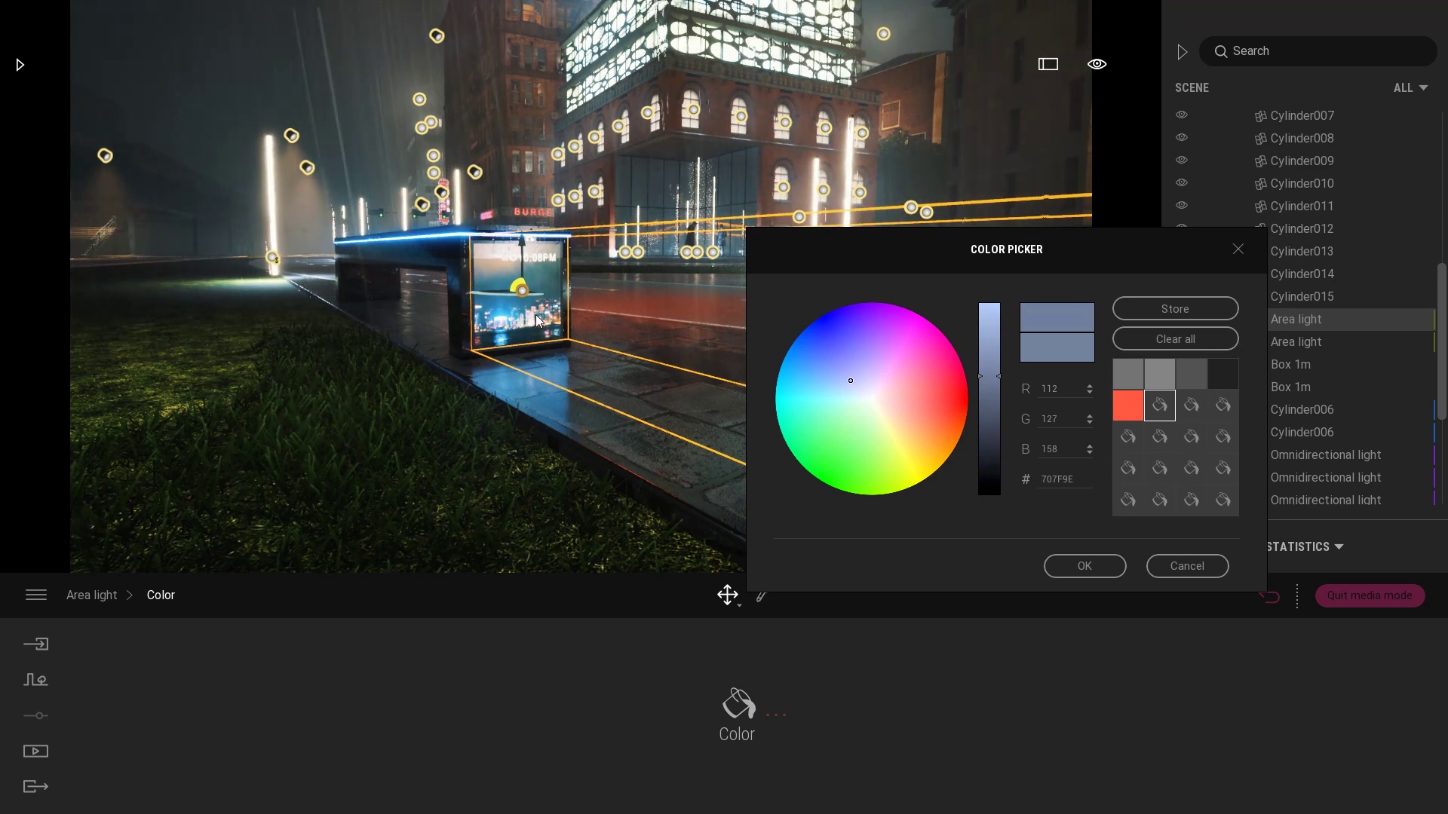
pyautogui.click(1169, 567)
# - Collapse the first Props.FBX folder in StreetProps and make the hidden HoloGraphicDisplay visible
pyautogui.scroll(6, 1250, 355)
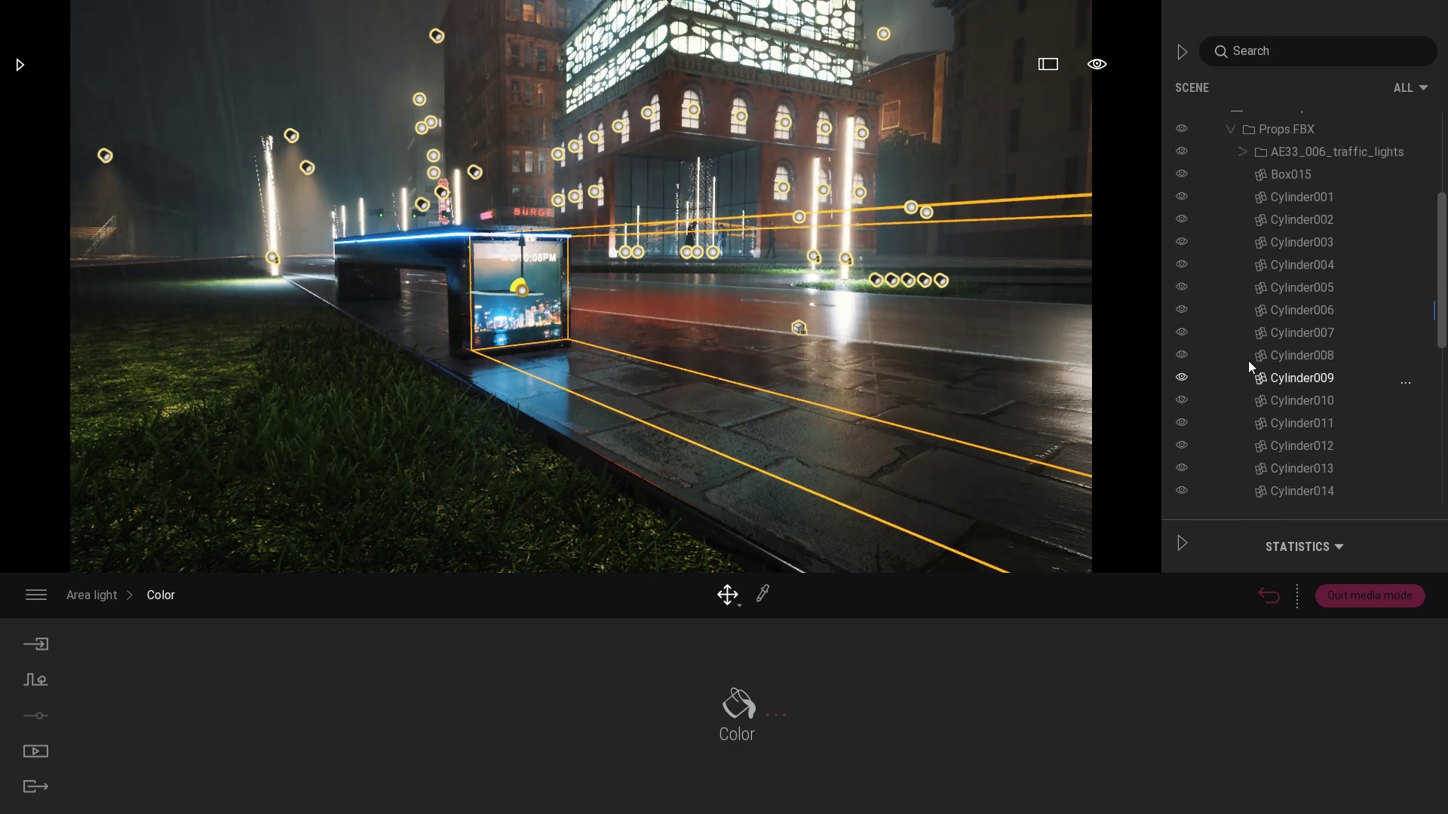
pyautogui.click(1242, 369)
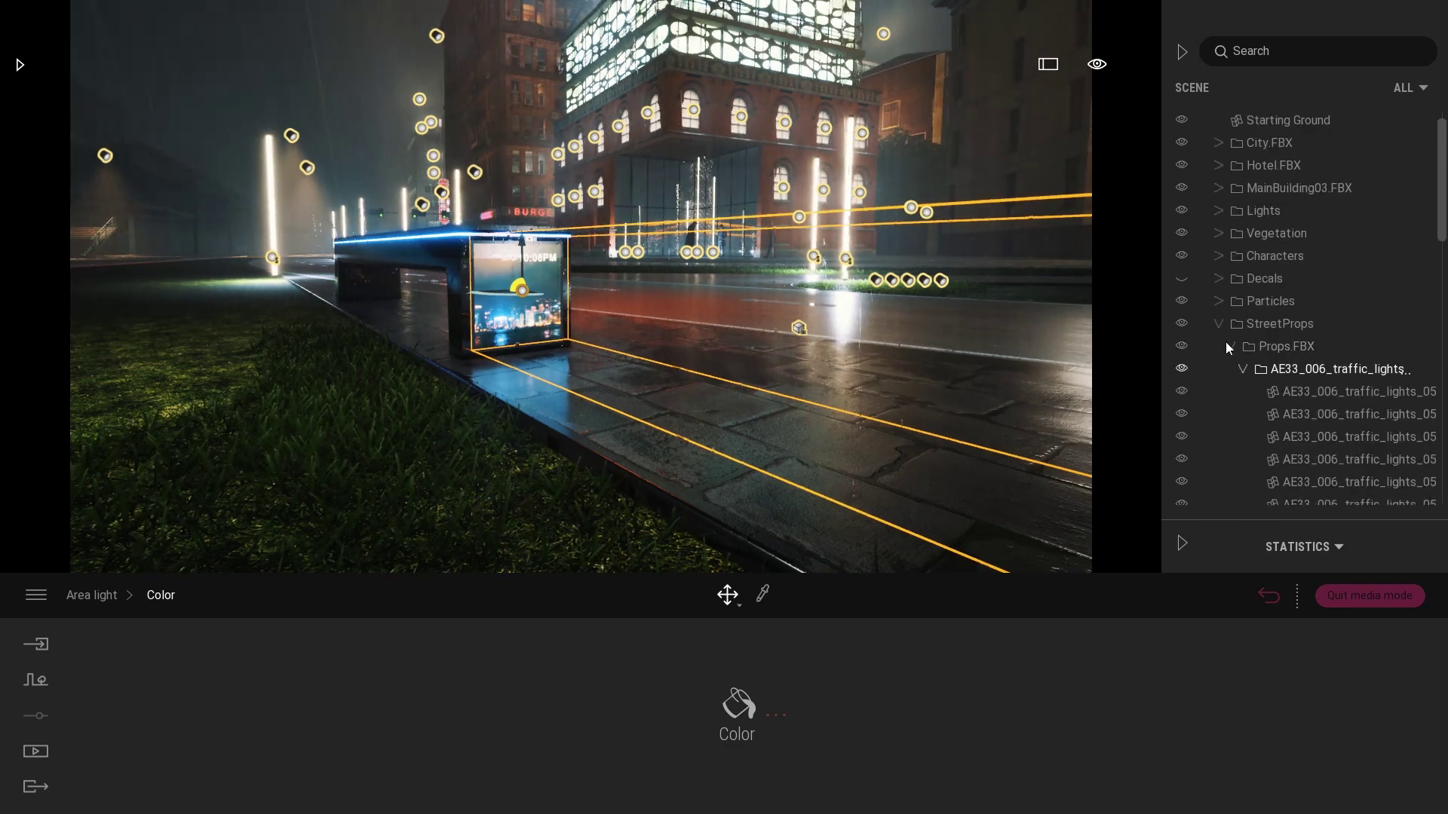
pyautogui.click(1231, 347)
pyautogui.click(1182, 369)
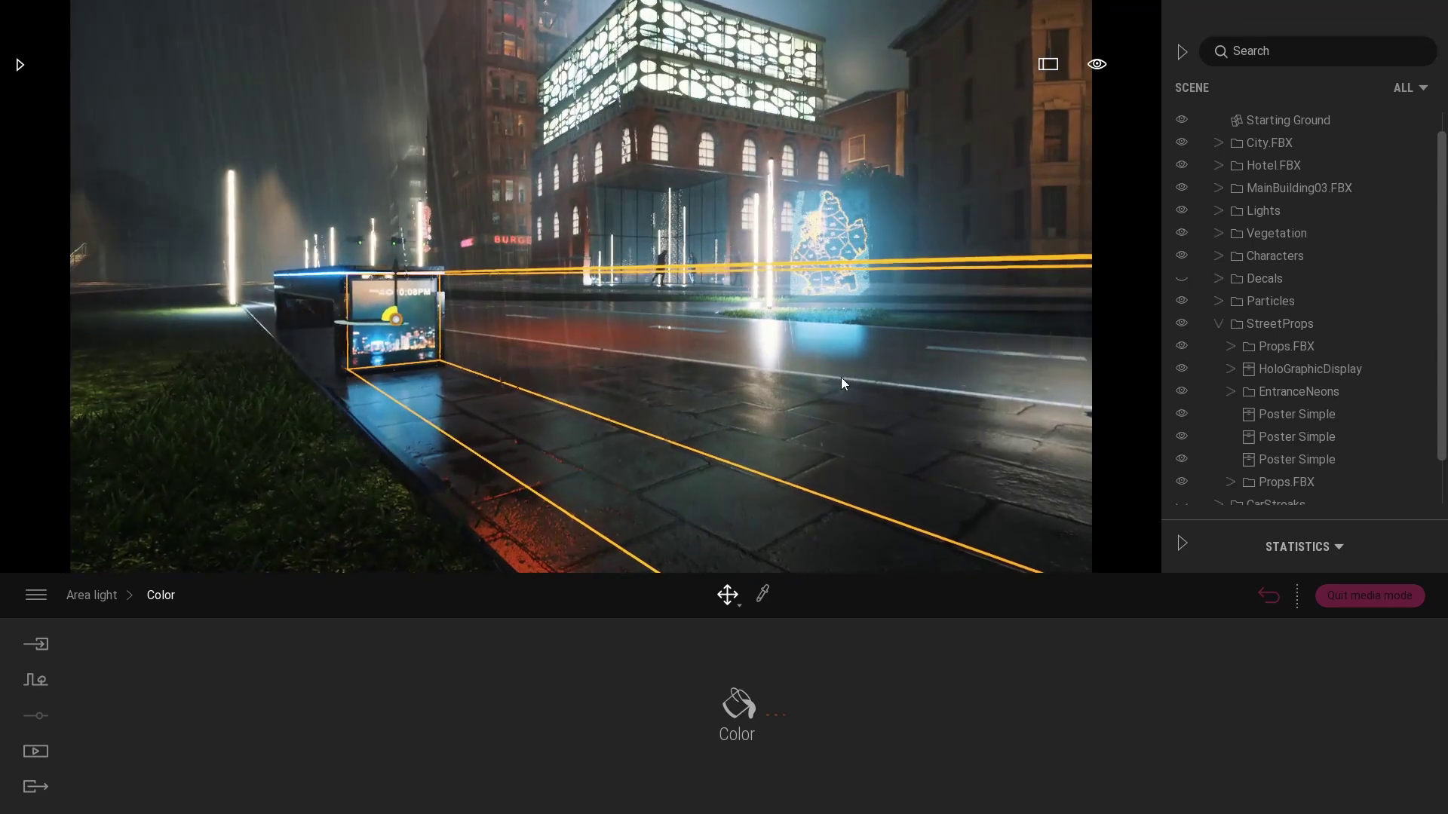
pyautogui.click(840, 377)
pyautogui.moveTo(465, 394); pyautogui.dragTo(501, 384, button='middle')
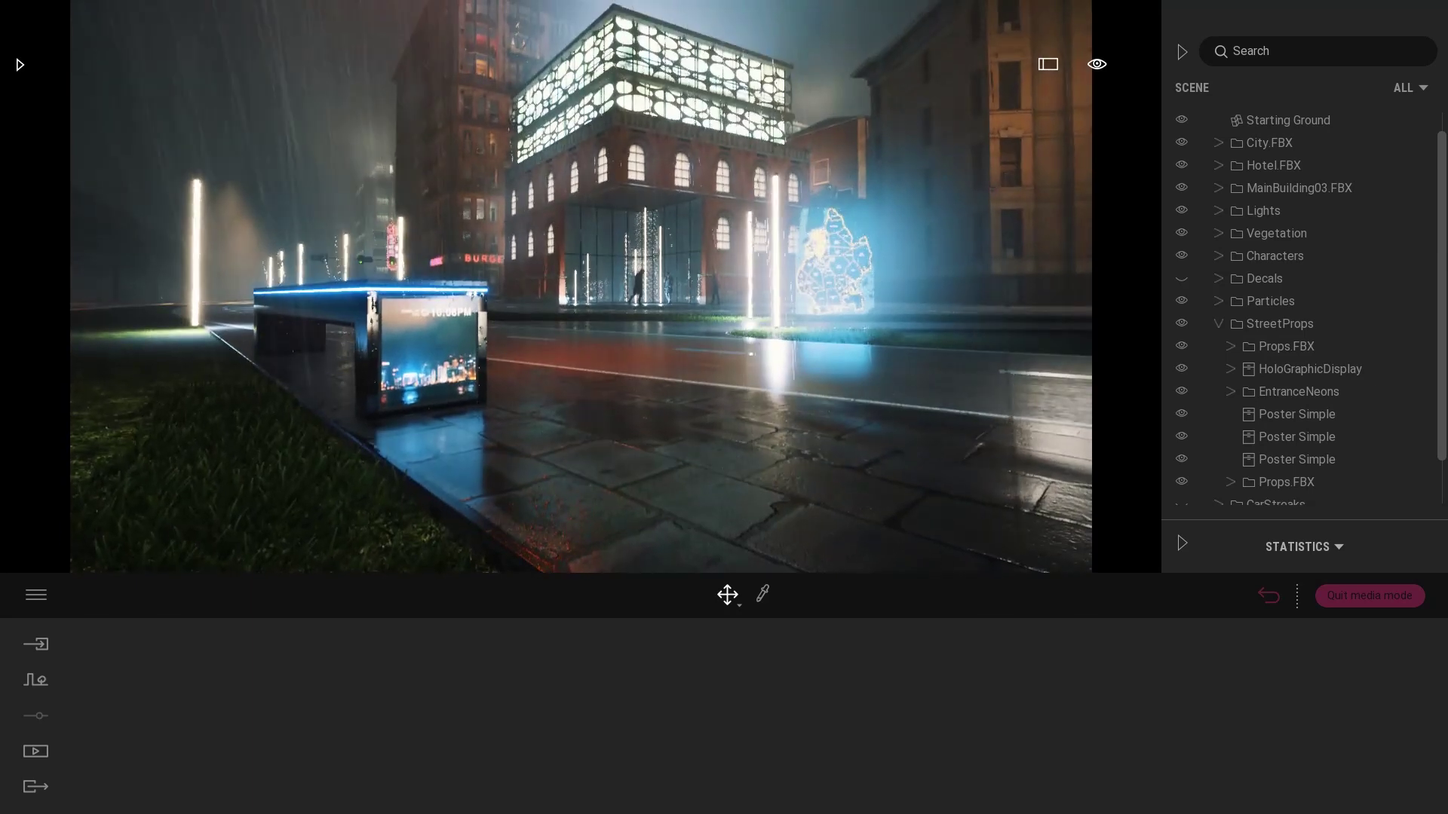
# - Pick the pavement material AE33_006_pavement_color_1 and set its reflection to 43%
pyautogui.click(781, 478)
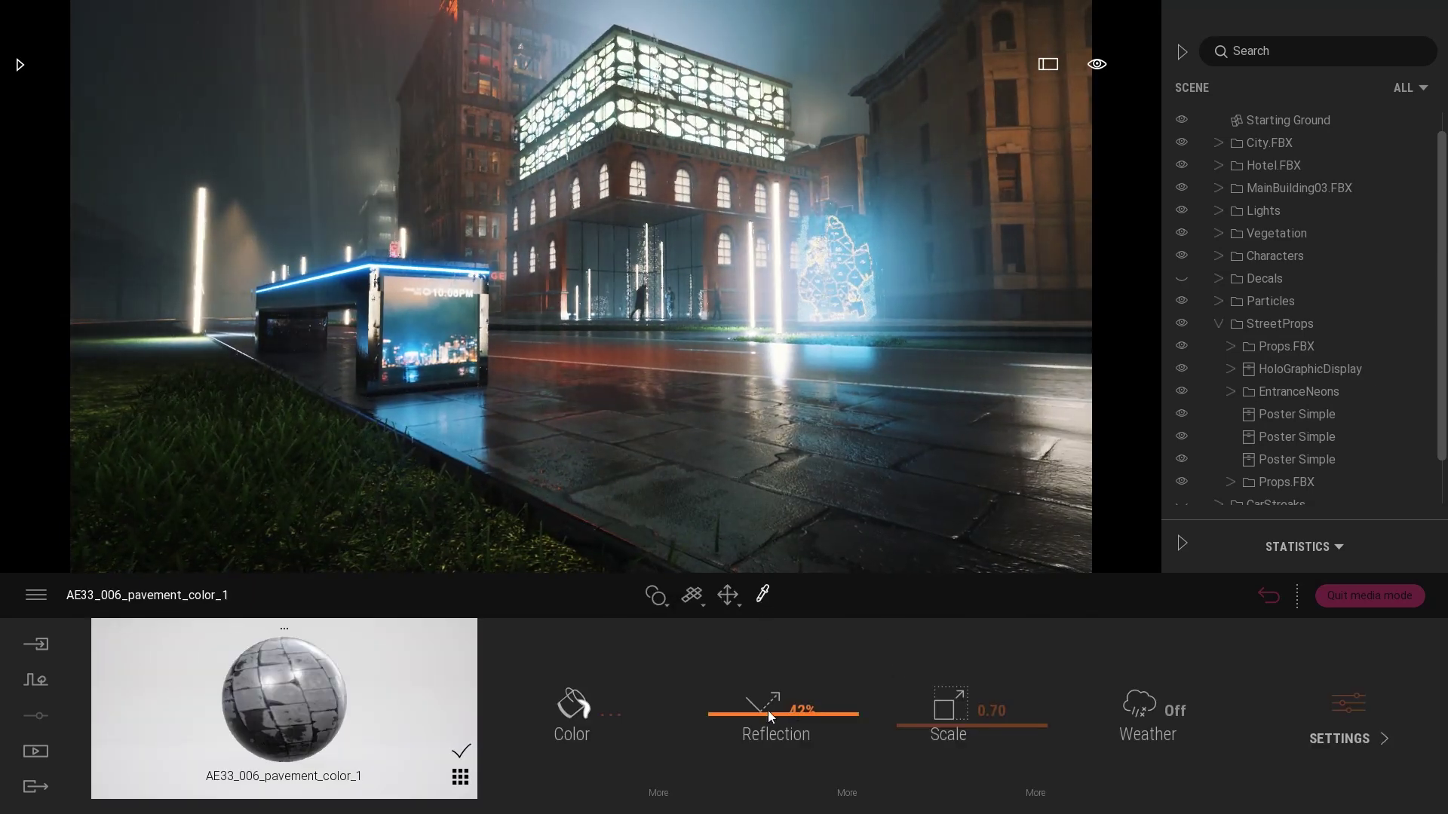
pyautogui.moveTo(768, 711)
pyautogui.mouseDown()
pyautogui.moveTo(767, 686)
pyautogui.moveTo(769, 725)
pyautogui.moveTo(771, 713)
pyautogui.mouseUp()
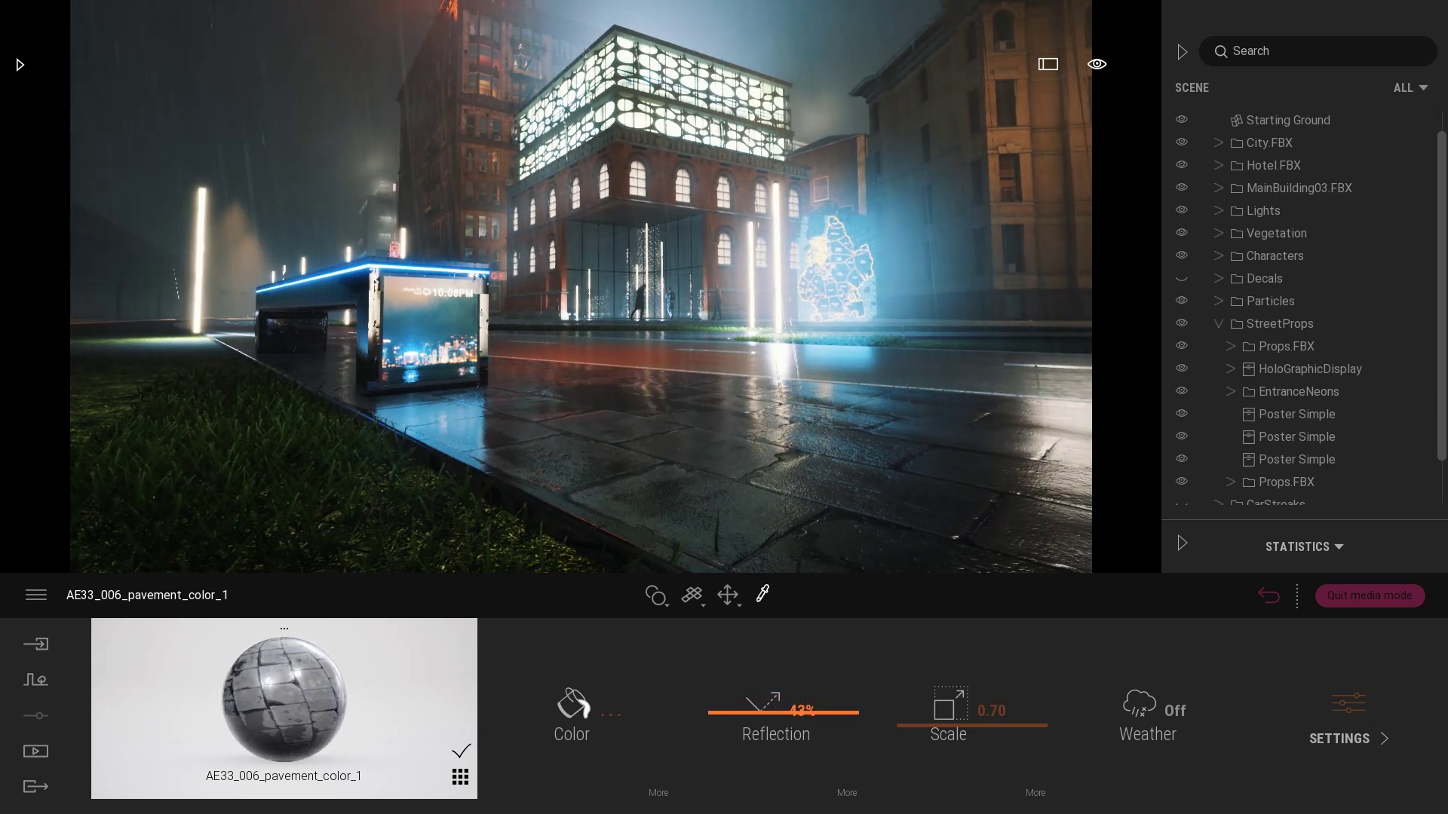
# - Make the hidden Decals folder visible and expand it to list its puddles and stains
pyautogui.press('d')
pyautogui.moveTo(748, 402); pyautogui.dragTo(717, 402, button='right')
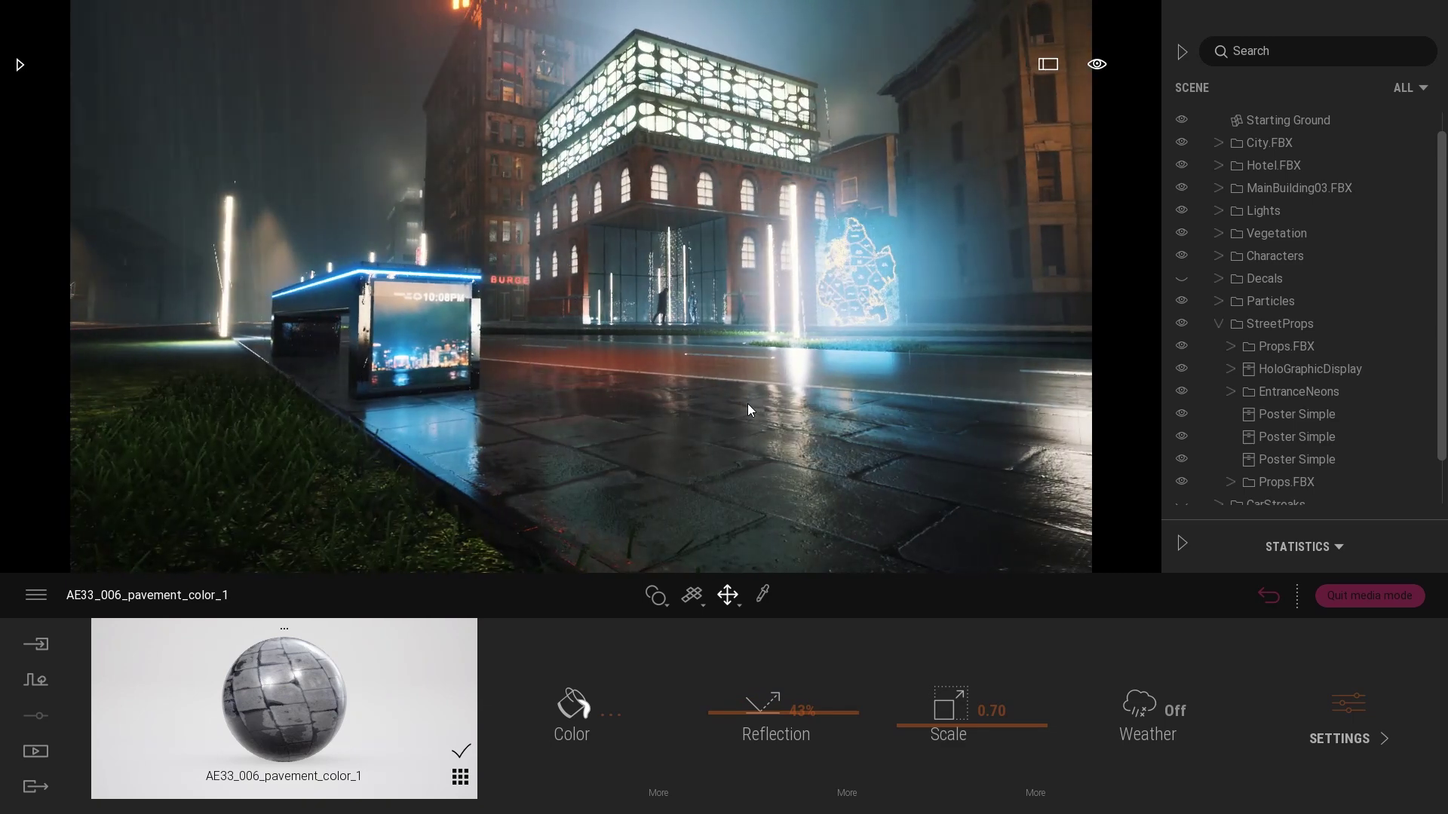
pyautogui.click(1182, 278)
pyautogui.click(1219, 279)
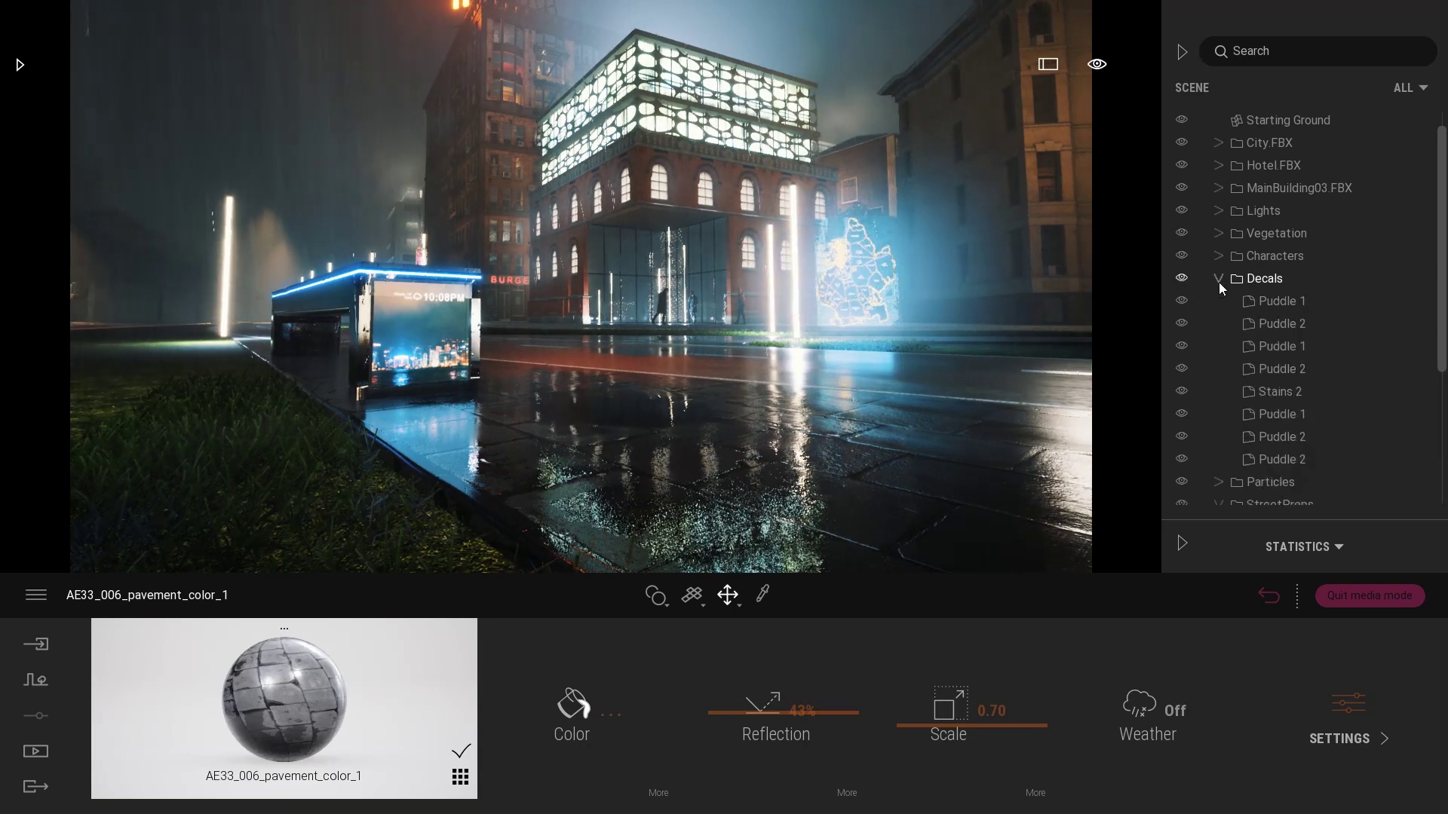
# - Place a Puddle 2 decal and a Puddle 1 decal from the object library on the foreground pavement
pyautogui.click(23, 65)
pyautogui.click(70, 284)
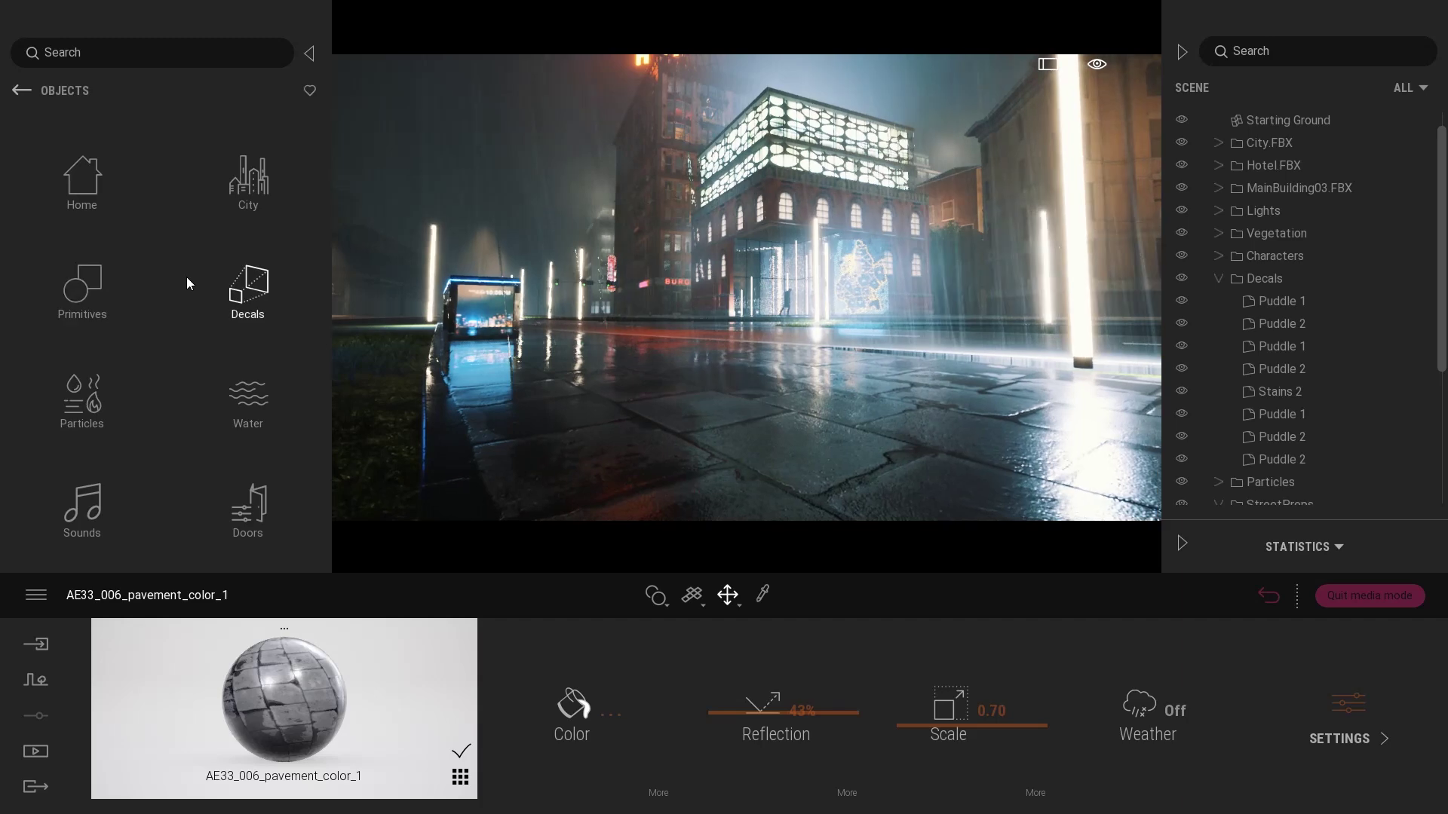
pyautogui.click(251, 293)
pyautogui.moveTo(324, 147); pyautogui.dragTo(350, 340)
pyautogui.moveTo(350, 339); pyautogui.dragTo(558, 400, button='right')
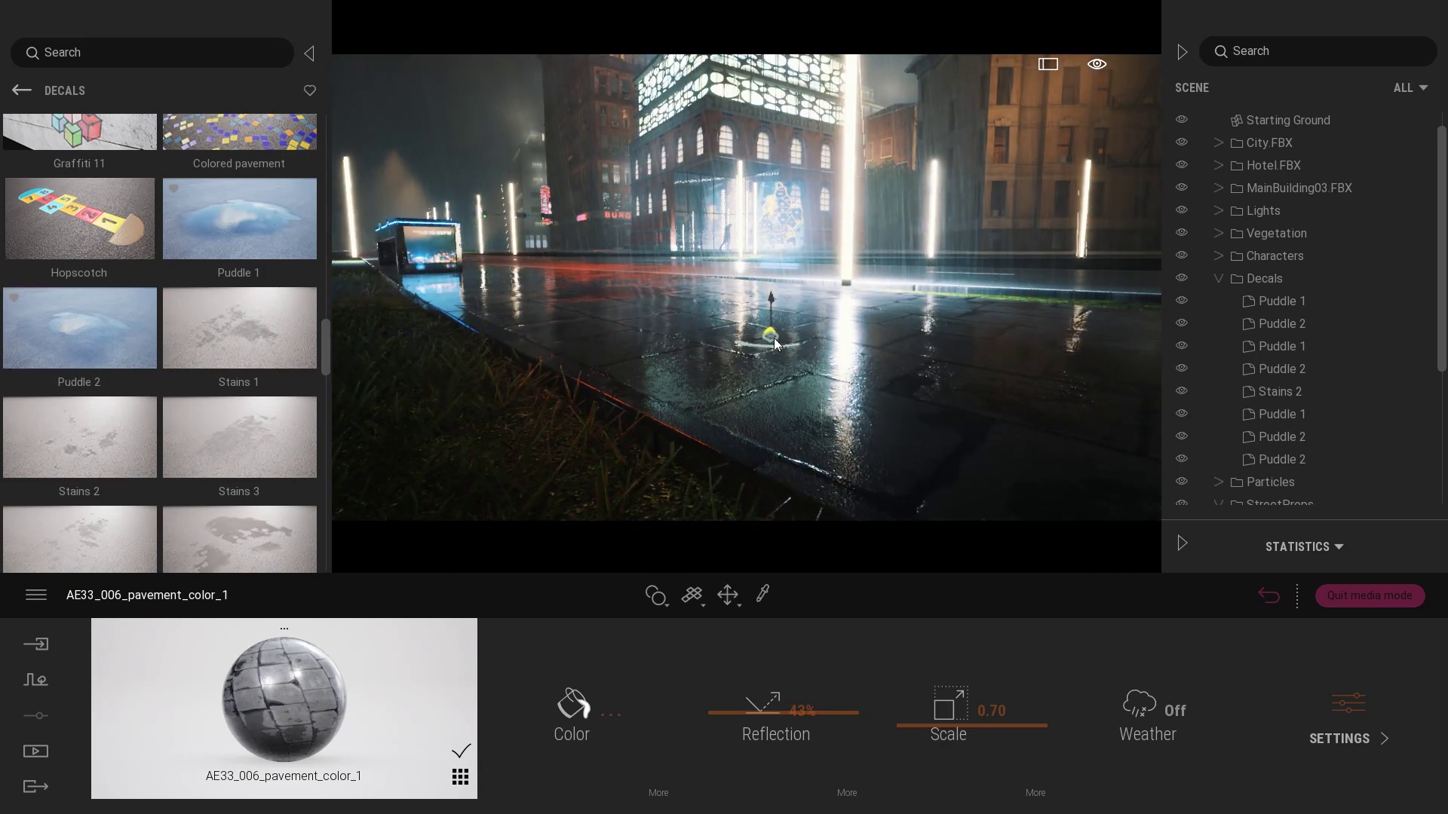
pyautogui.click(1056, 351)
pyautogui.click(811, 353)
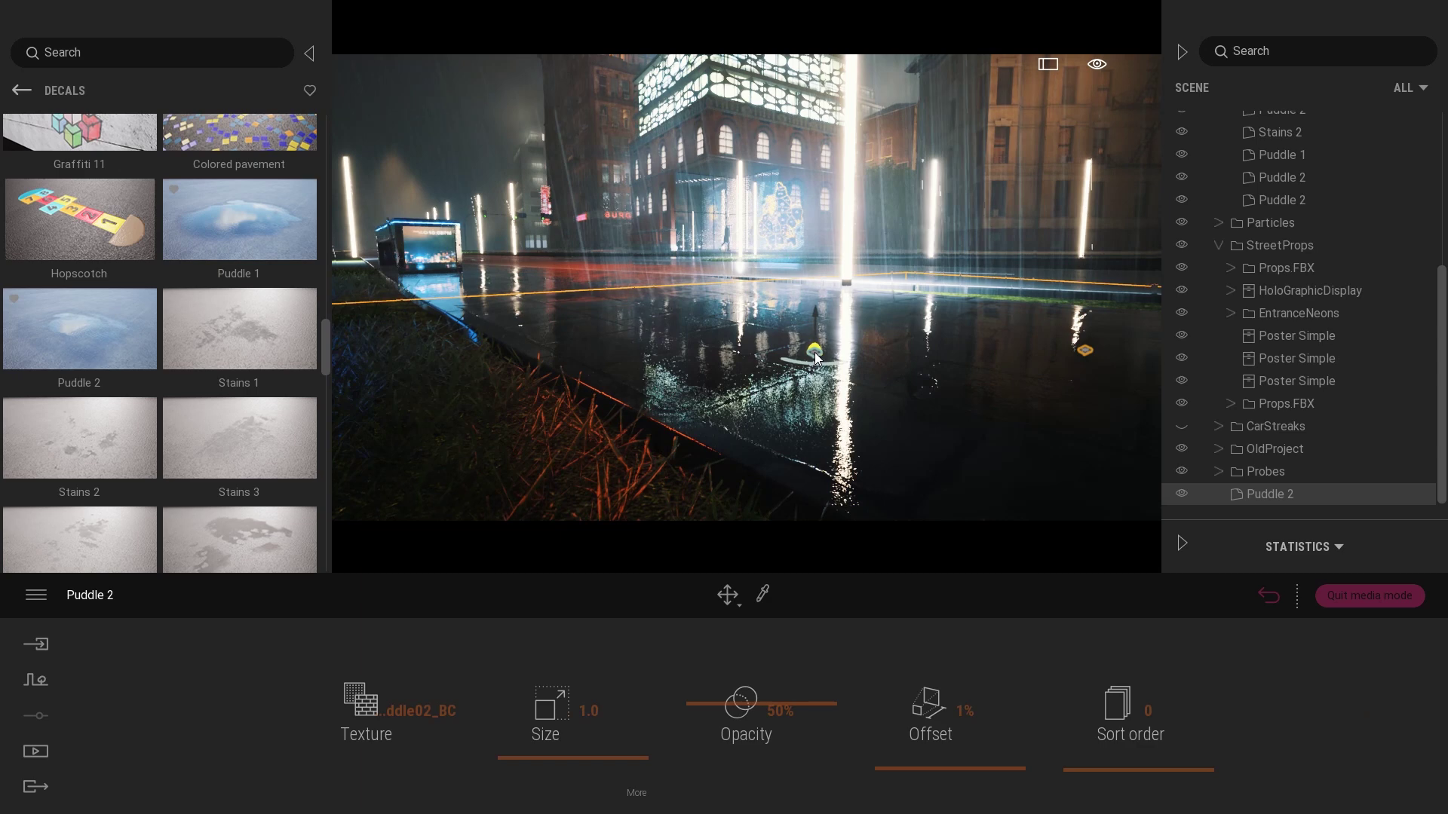
# - Set the Puddle 1 decal's opacity to 100% and its size to 0.3, and shift it across the pavement
pyautogui.moveTo(749, 686); pyautogui.dragTo(741, 558)
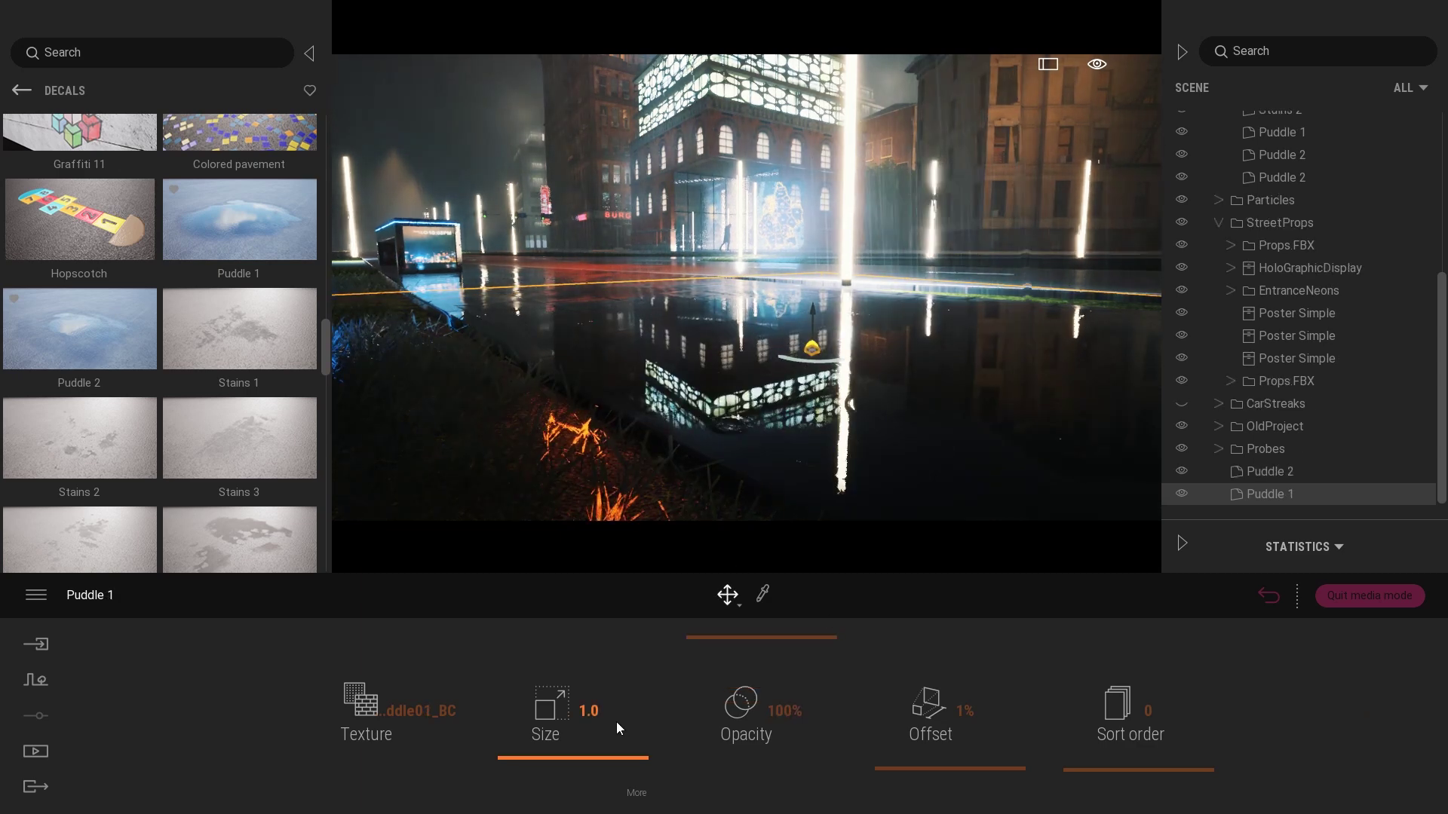
pyautogui.moveTo(569, 753); pyautogui.dragTo(578, 768)
pyautogui.keyDown('shift'); pyautogui.moveTo(859, 324); pyautogui.dragTo(872, 431, button='middle'); pyautogui.keyUp('shift')
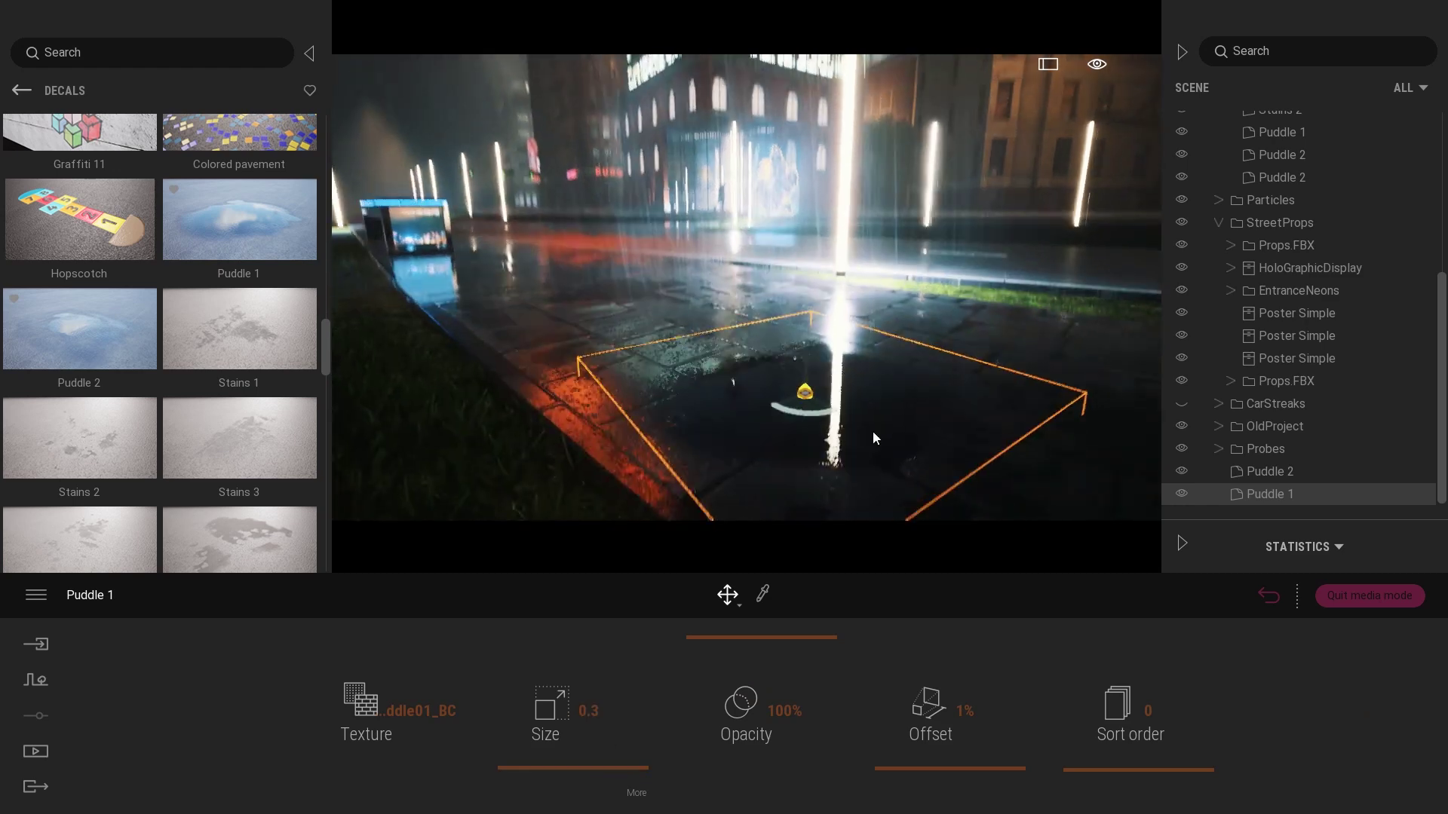
pyautogui.moveTo(808, 404); pyautogui.dragTo(772, 356)
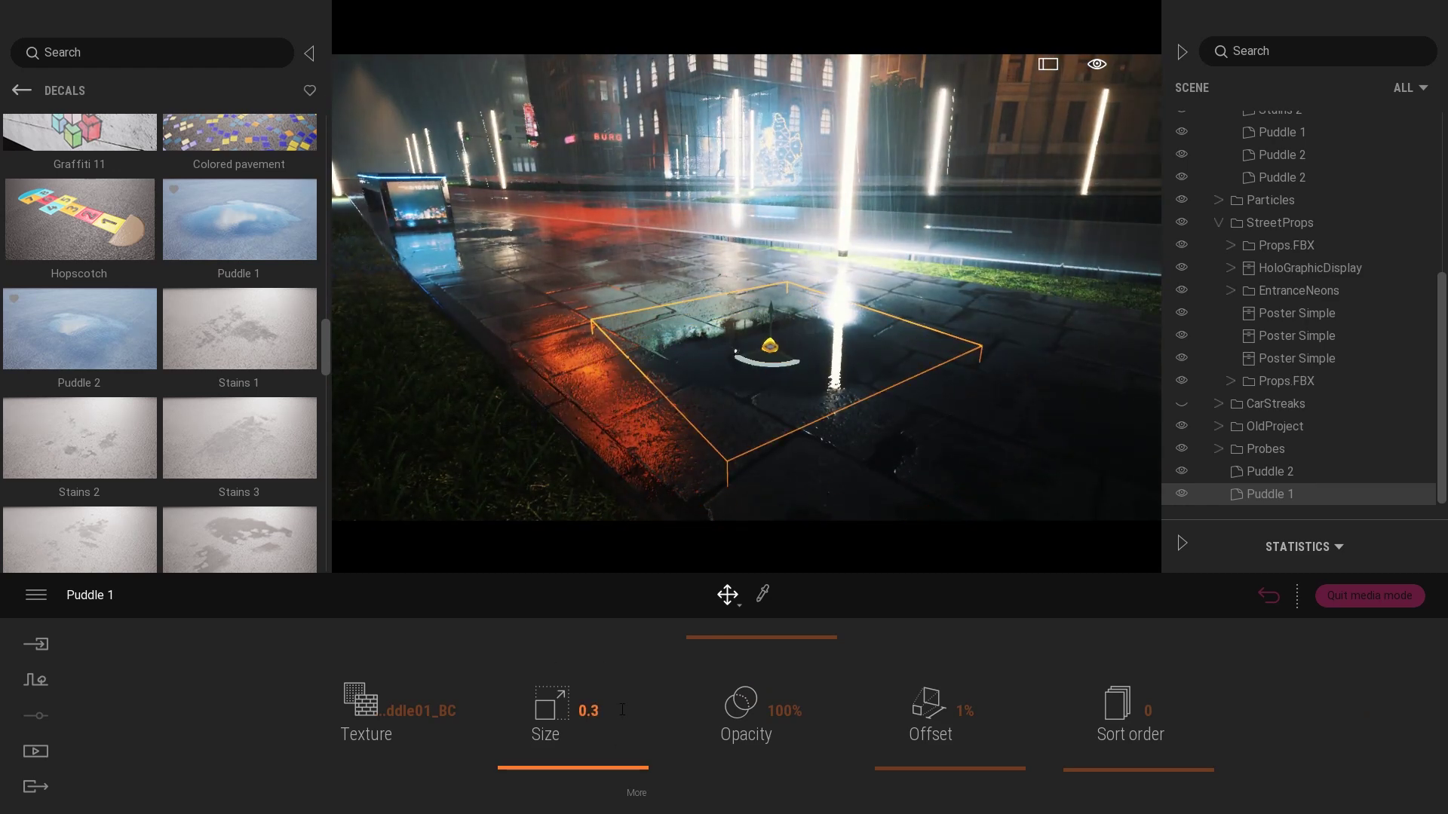
# - Reduce the Puddle 1 decal's size to 0.1 and deselect it
pyautogui.write('1')
pyautogui.press('Return')
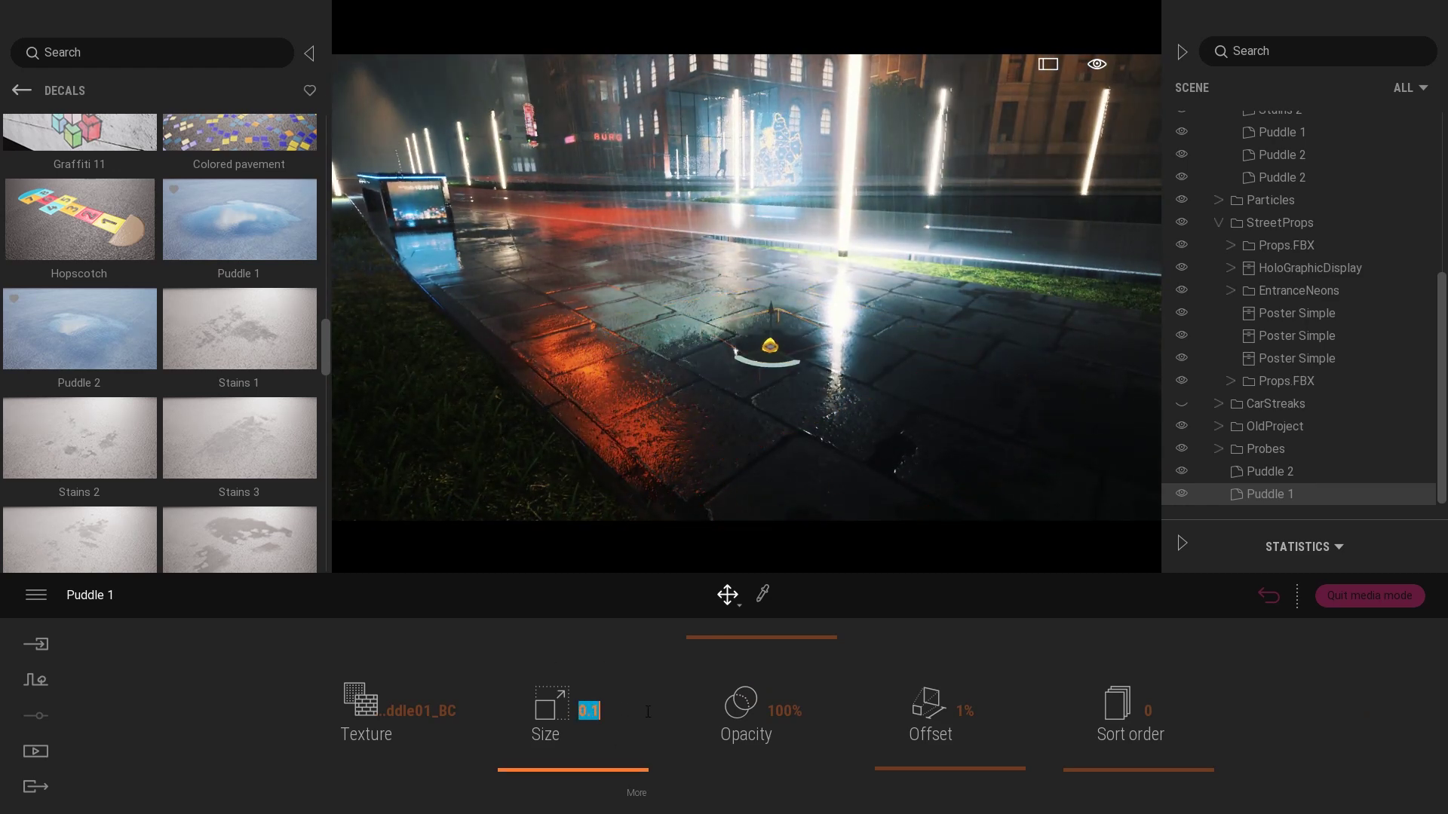
pyautogui.moveTo(766, 465)
pyautogui.mouseDown(button='right')
pyautogui.moveTo(769, 377)
pyautogui.moveTo(723, 377)
pyautogui.moveTo(749, 476)
pyautogui.mouseUp(button='right')
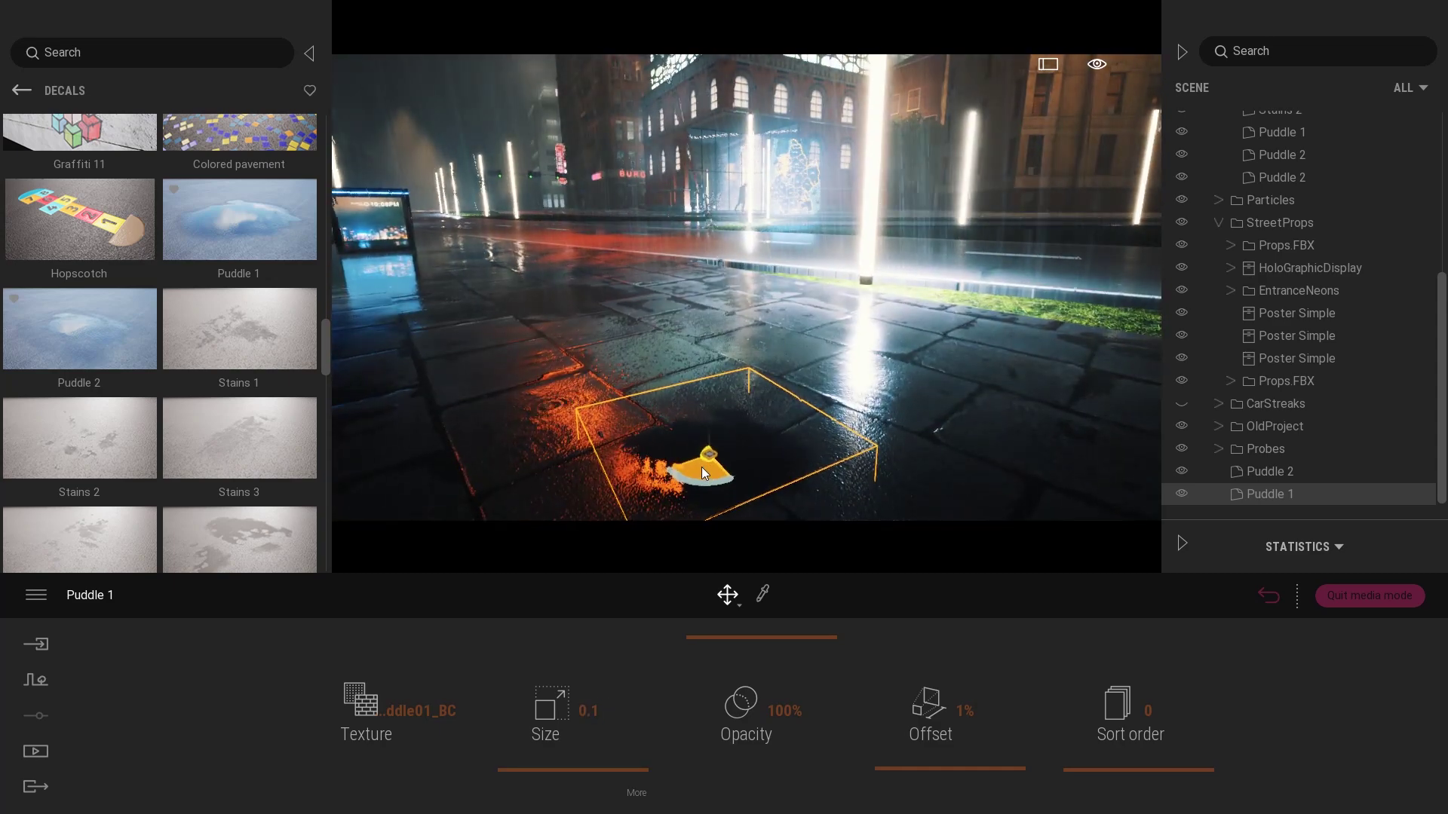
pyautogui.click(854, 397)
pyautogui.moveTo(852, 413); pyautogui.dragTo(852, 343, button='right')
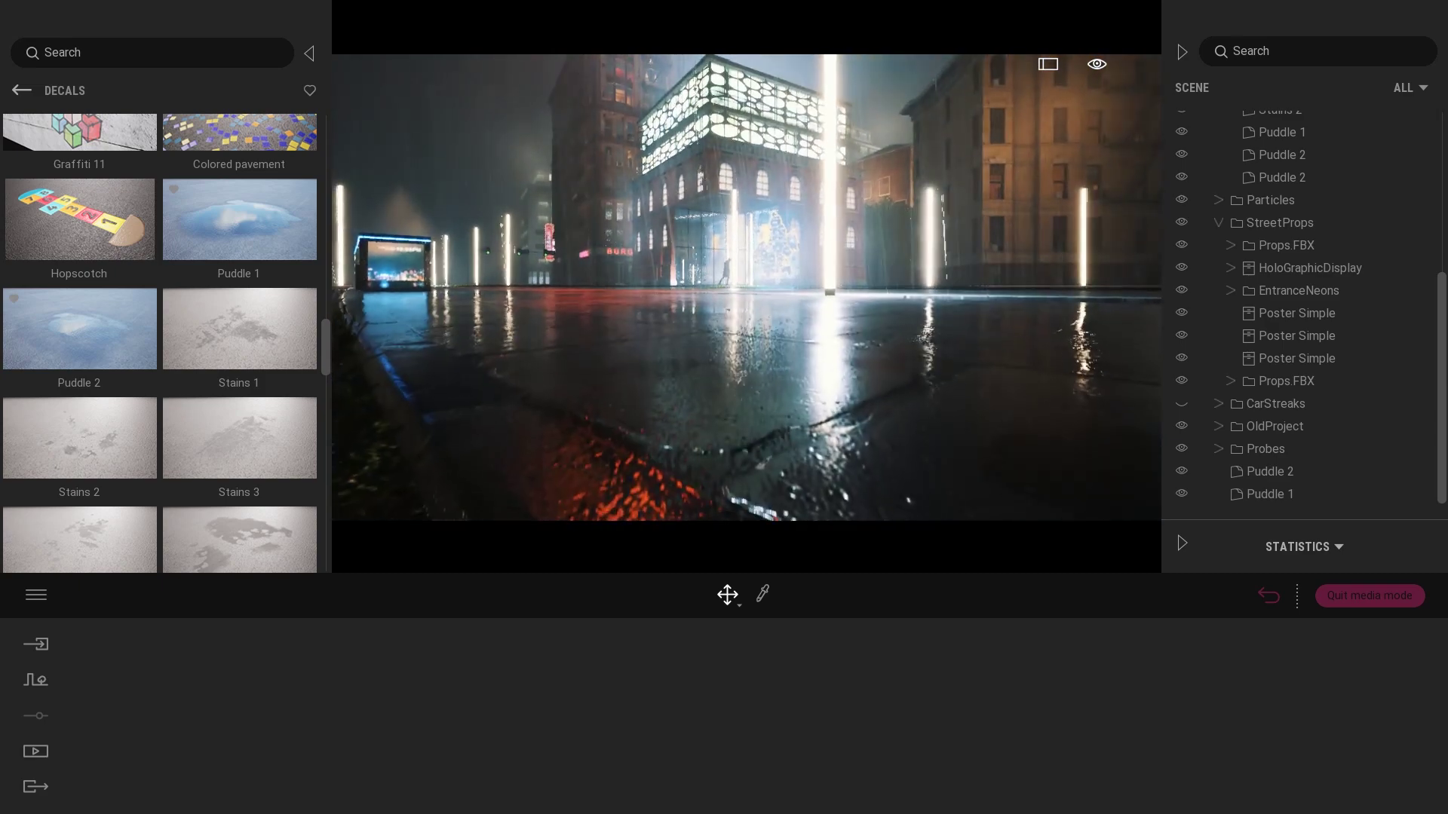
pyautogui.moveTo(852, 413); pyautogui.dragTo(923, 351)
pyautogui.click(835, 377)
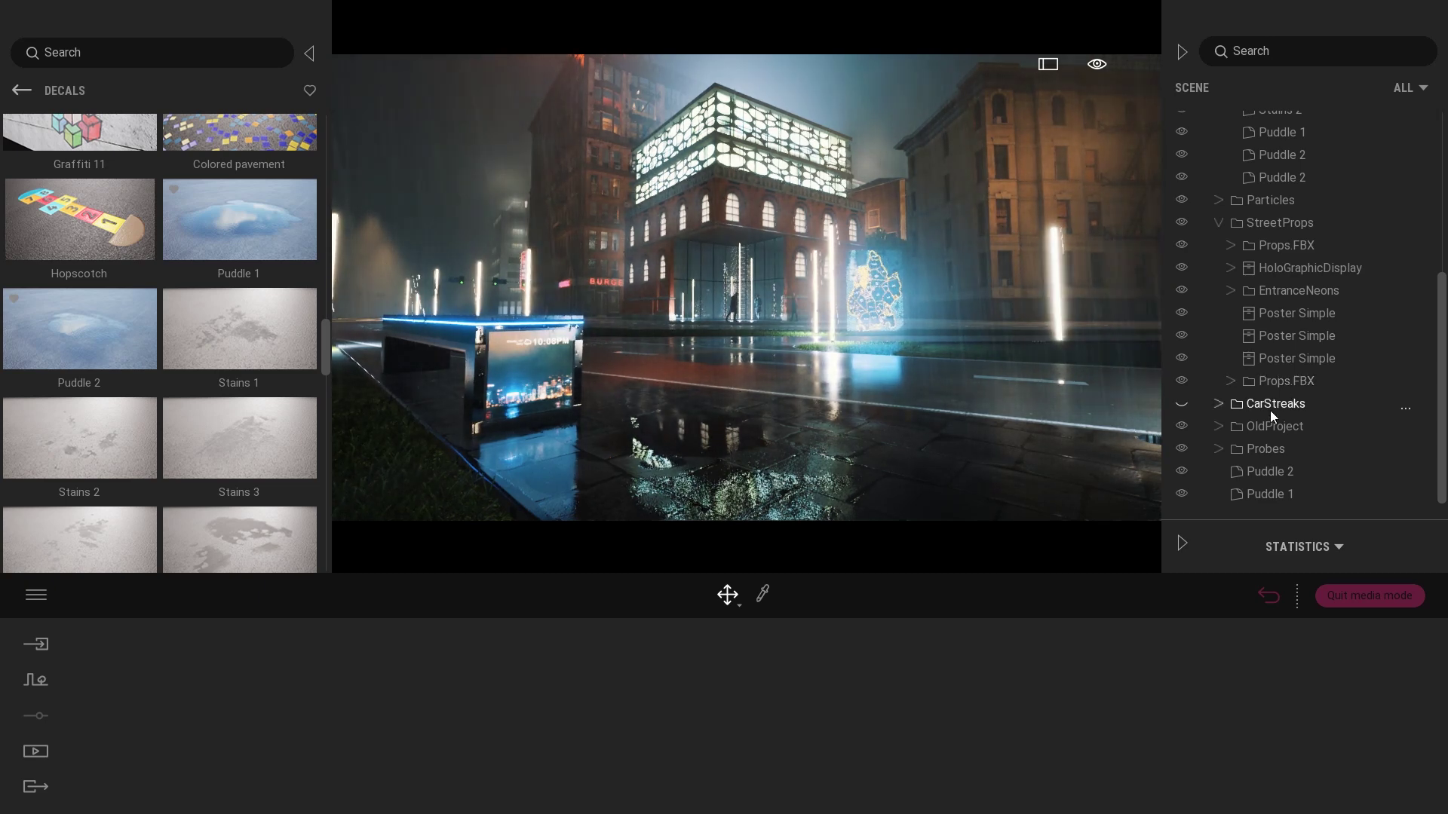
# - Collapse the StreetProps folder and make the hidden CarStreaks folder visible
pyautogui.click(1218, 222)
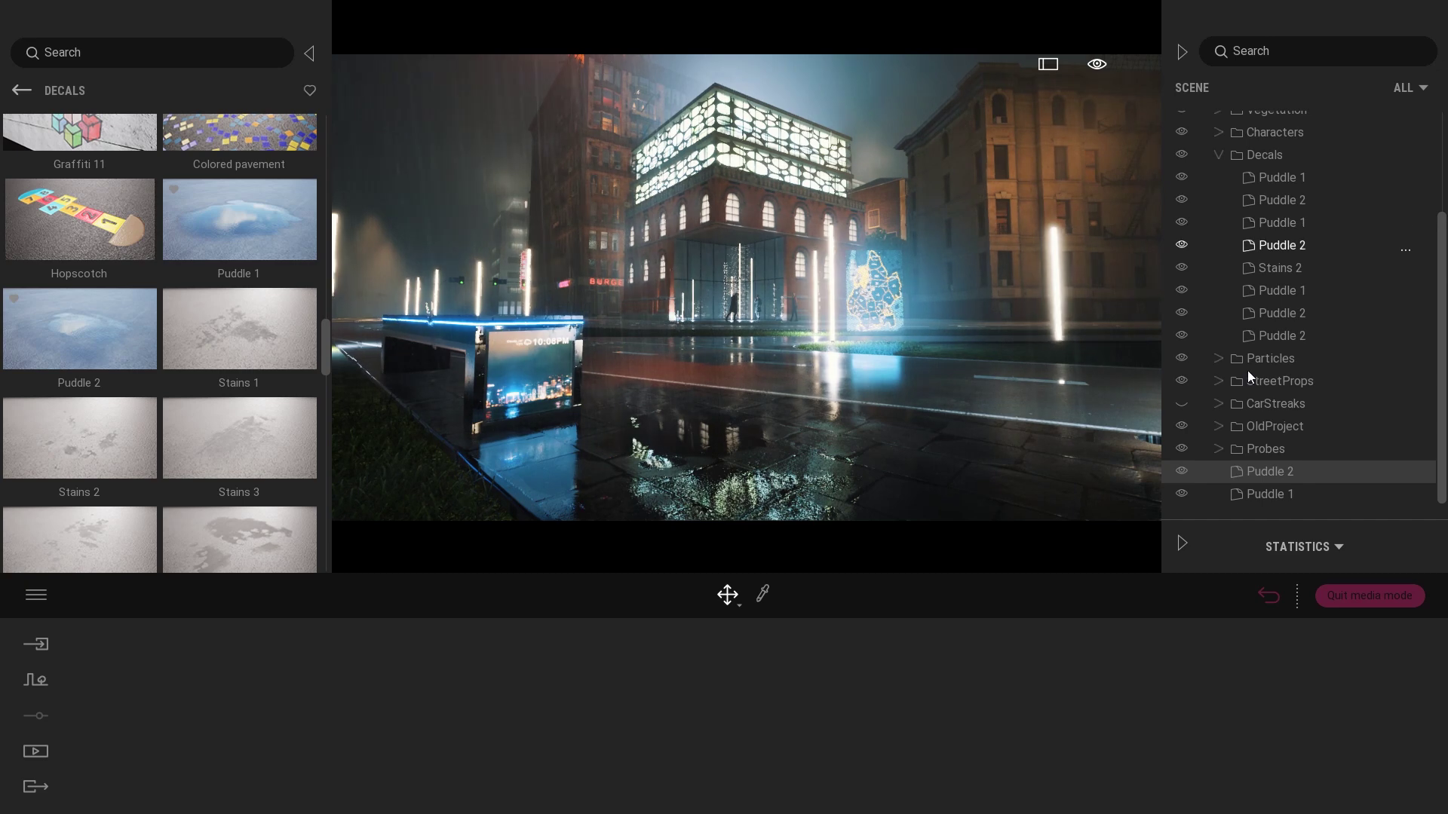
pyautogui.click(1182, 403)
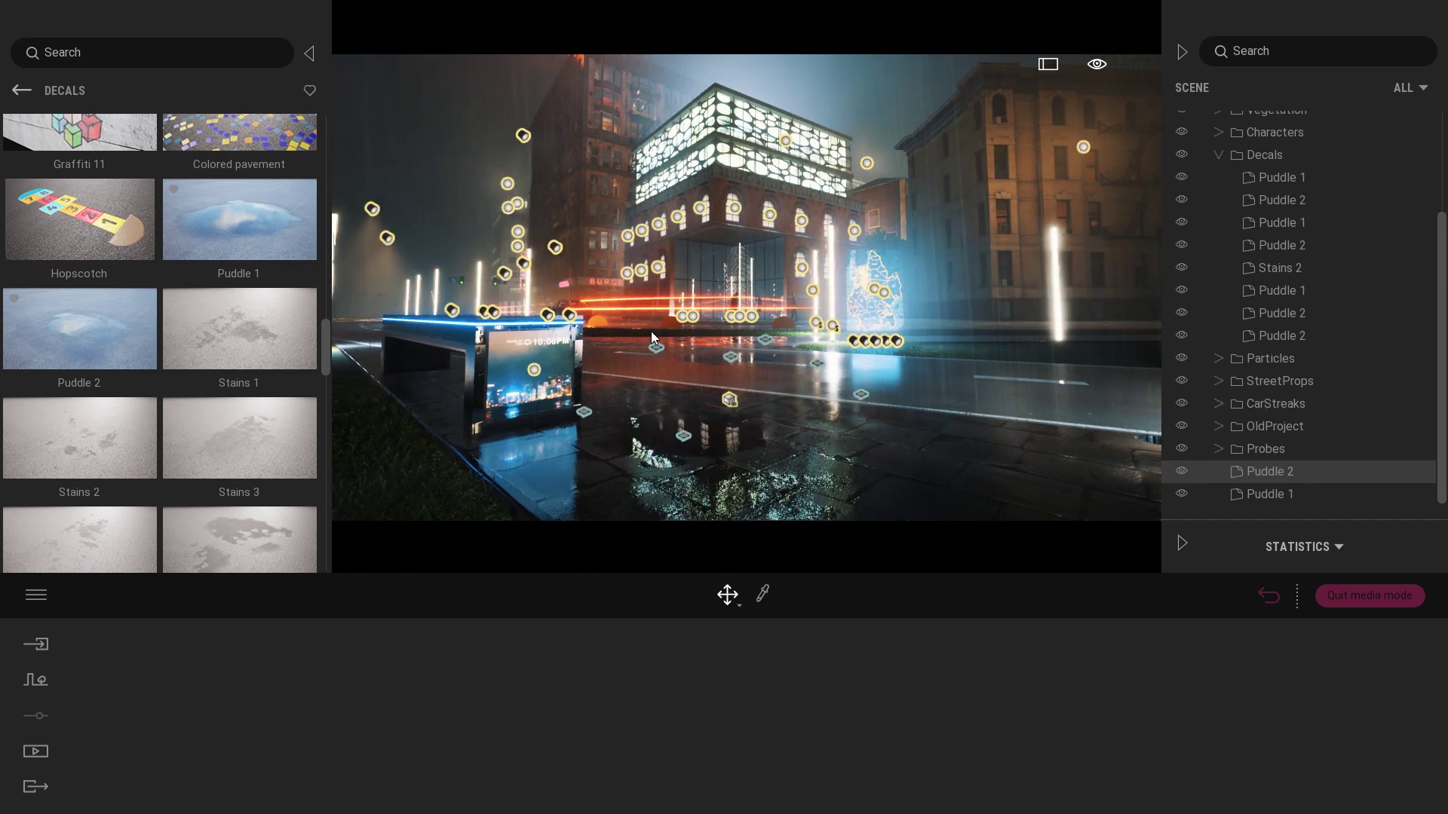
pyautogui.press('Escape')
pyautogui.moveTo(864, 315); pyautogui.dragTo(720, 352, button='right')
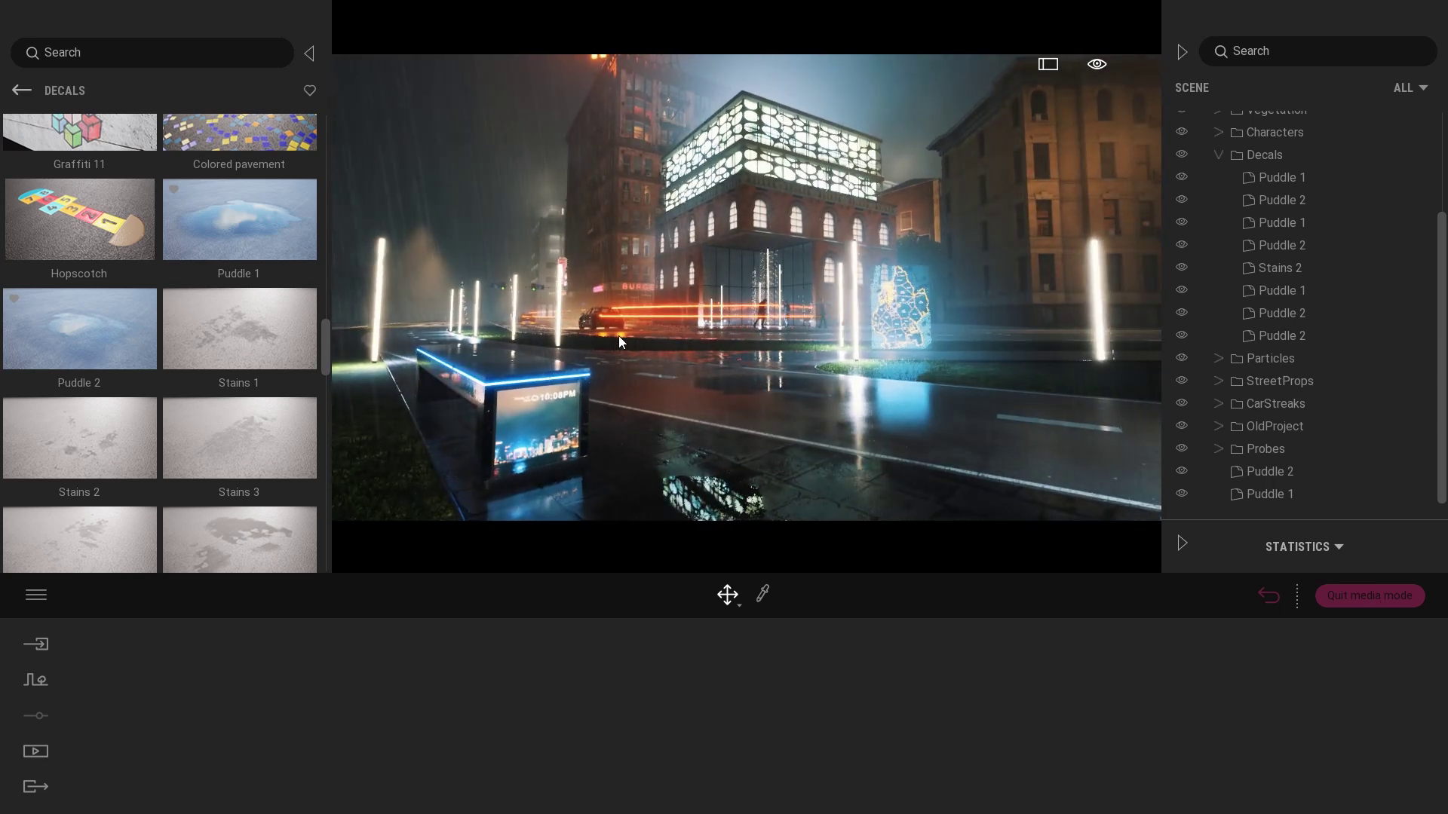
pyautogui.click(604, 320)
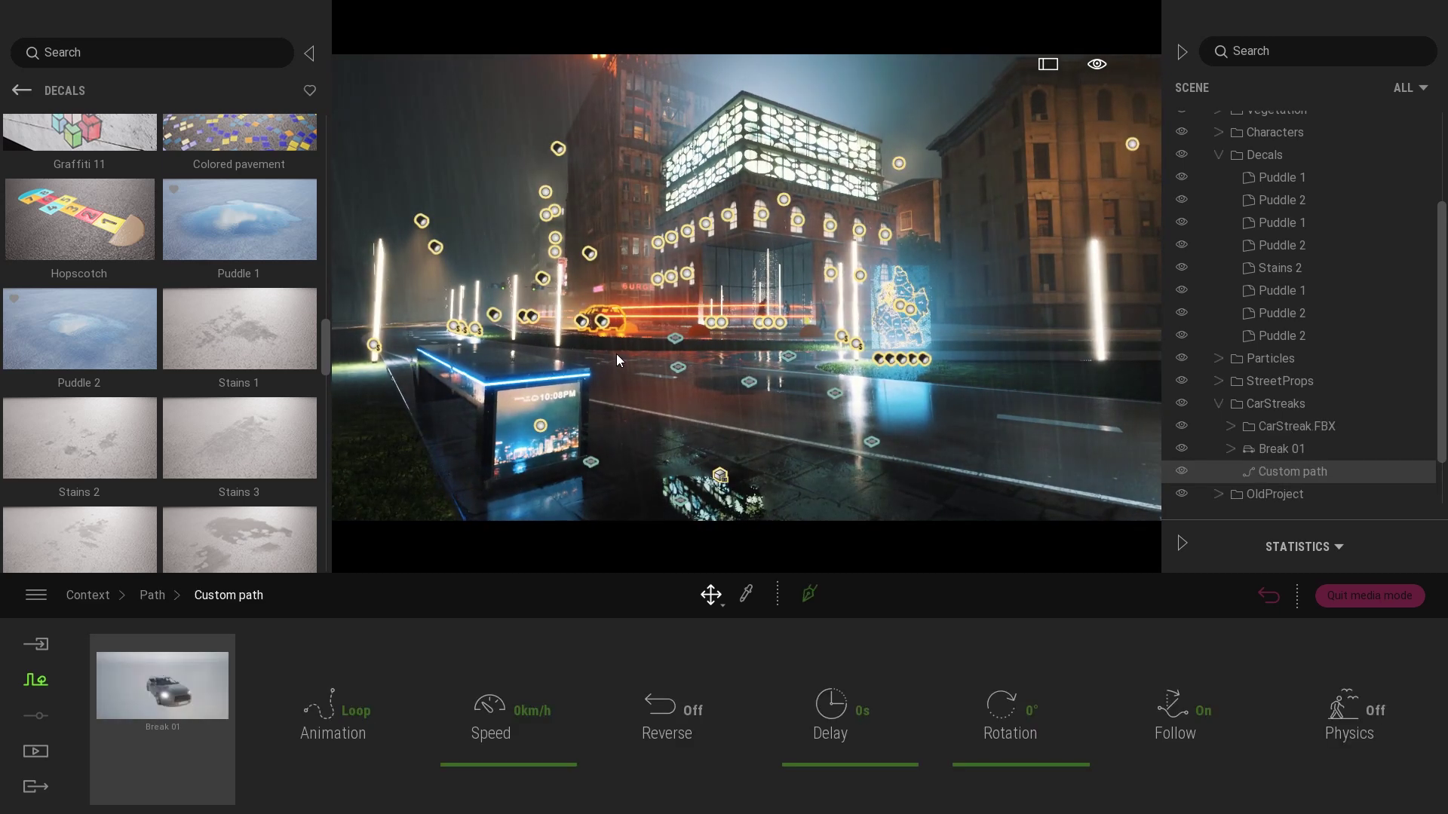
pyautogui.click(608, 328)
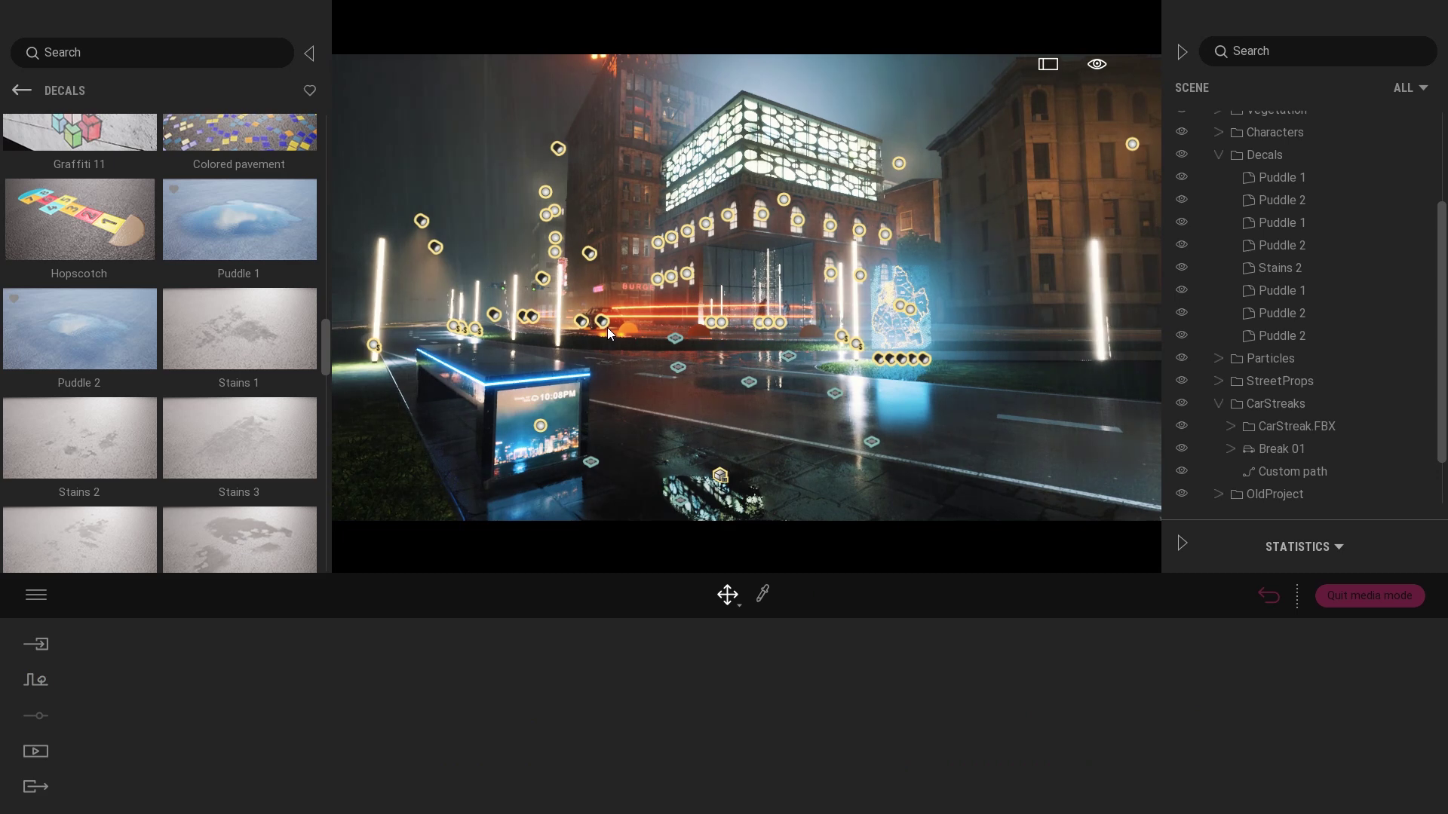
# - Load the saved portrait image named Final from the media images
pyautogui.press('a')
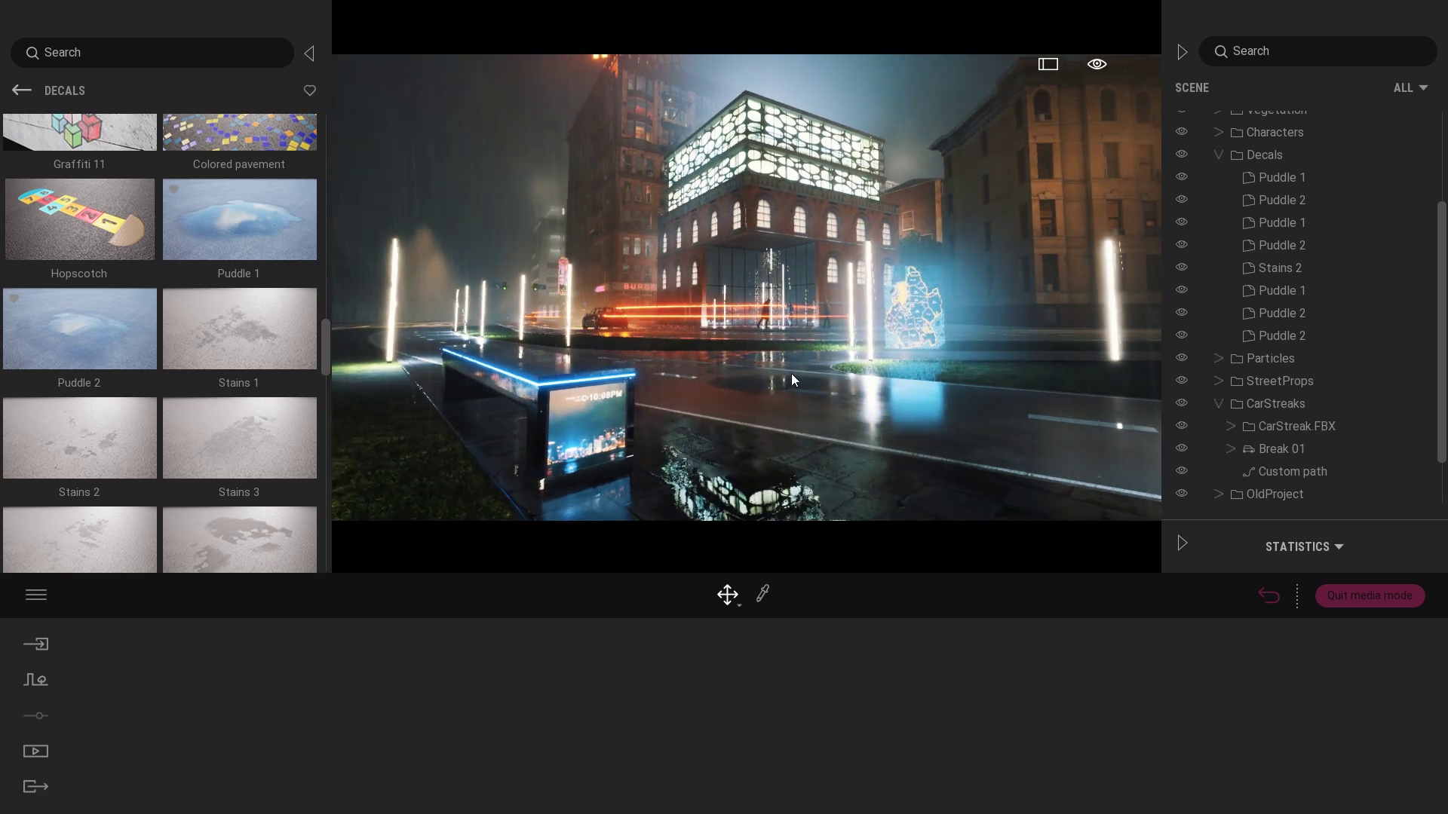
pyautogui.moveTo(791, 374); pyautogui.dragTo(805, 344, button='right')
pyautogui.press('a')
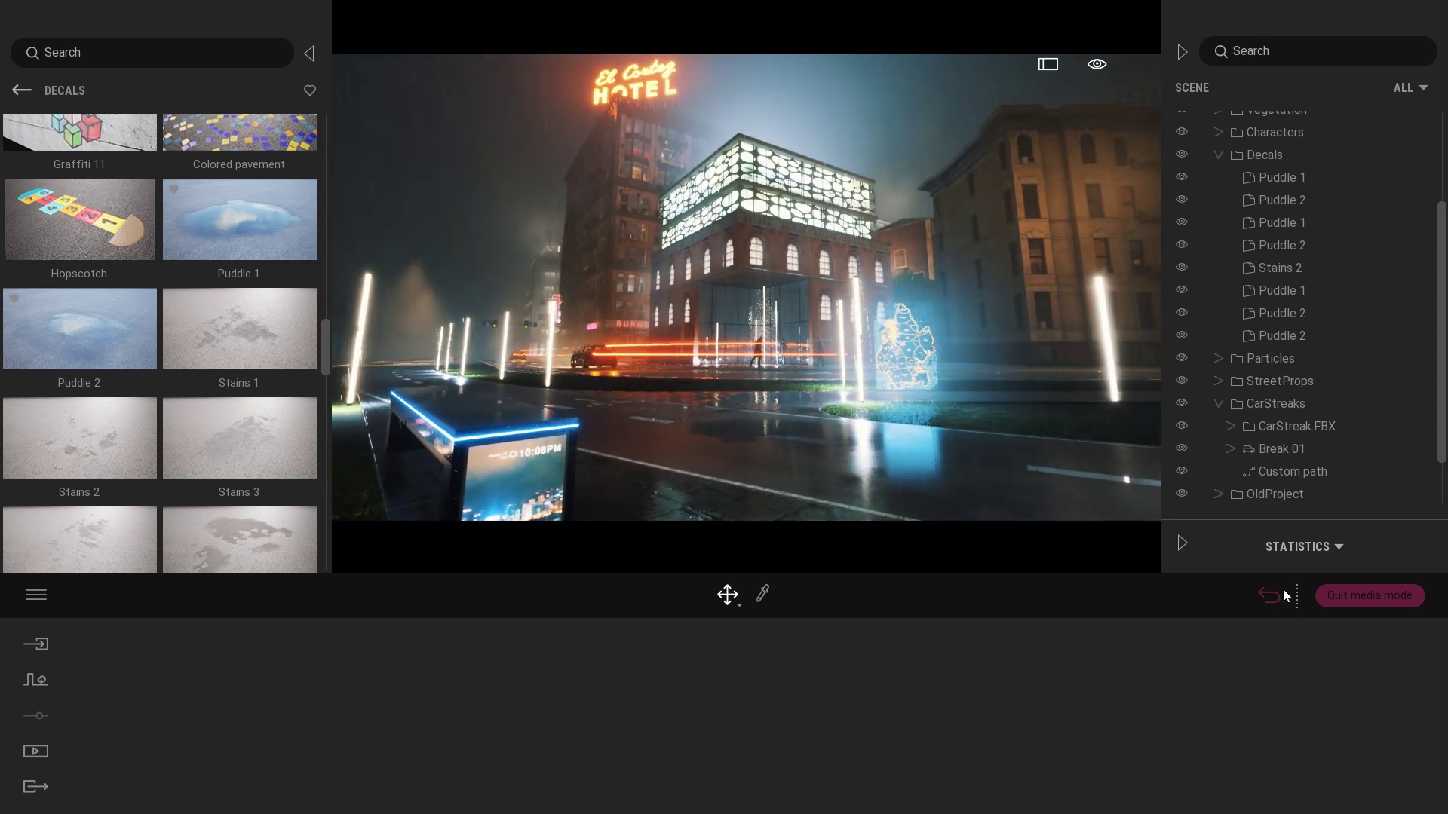
pyautogui.click(35, 751)
pyautogui.click(339, 672)
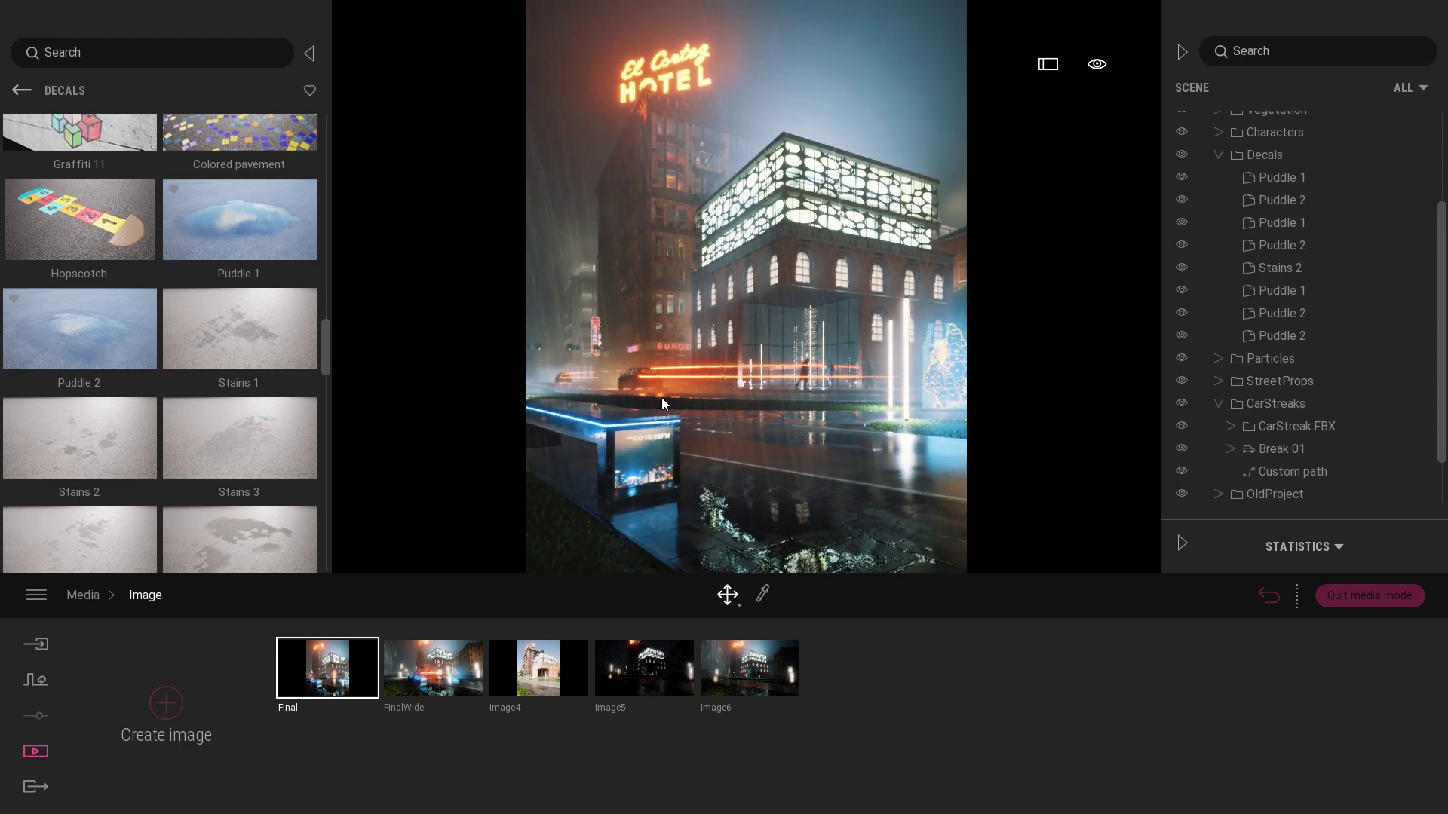
# - Switch the area light at the hotel sign and the area light listed after it off and back on to compare
pyautogui.click(667, 74)
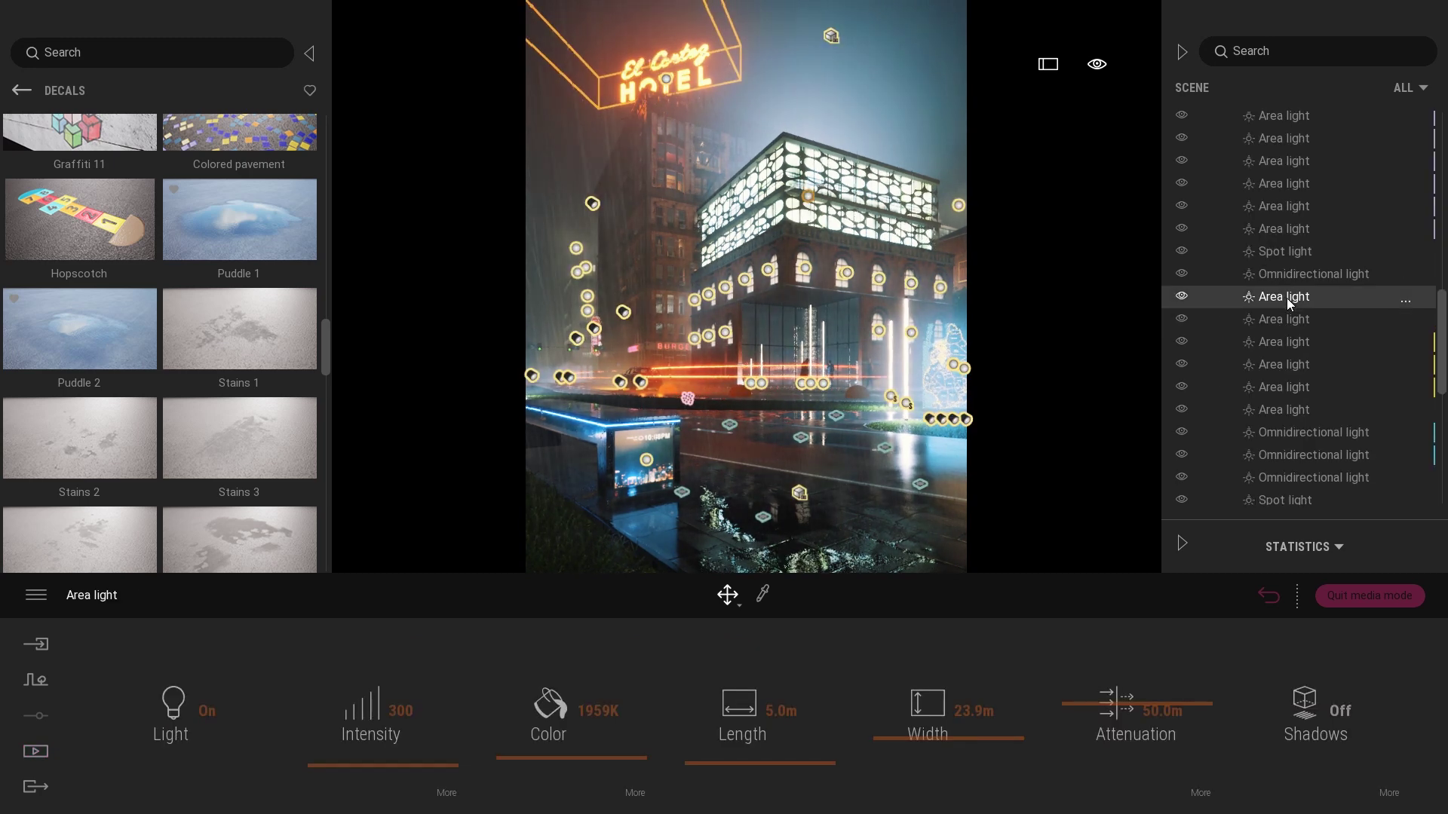
pyautogui.keyDown('ctrl'); pyautogui.click(1285, 319); pyautogui.keyUp('ctrl')
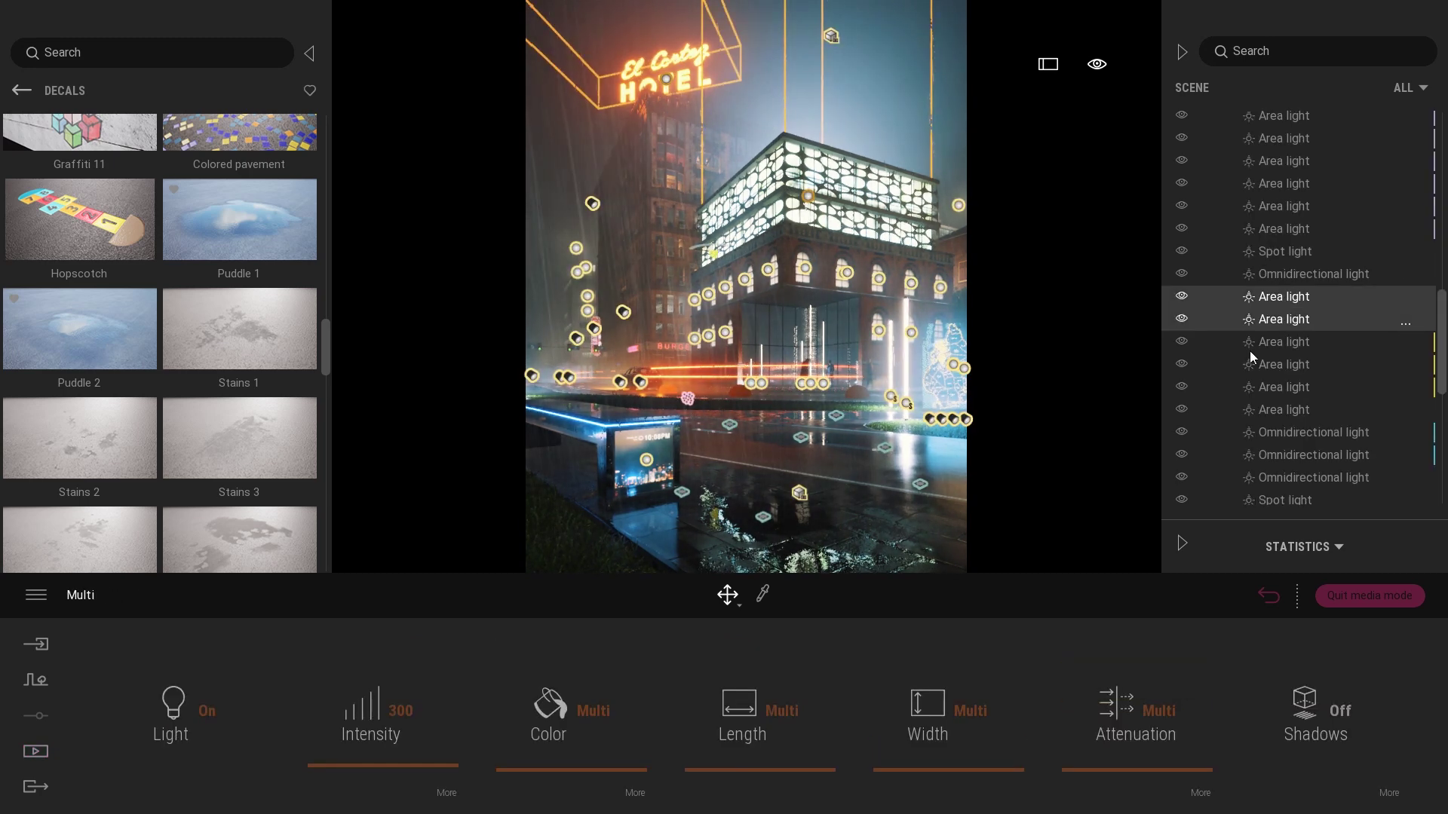
pyautogui.click(921, 341)
pyautogui.click(1181, 297)
pyautogui.click(1181, 320)
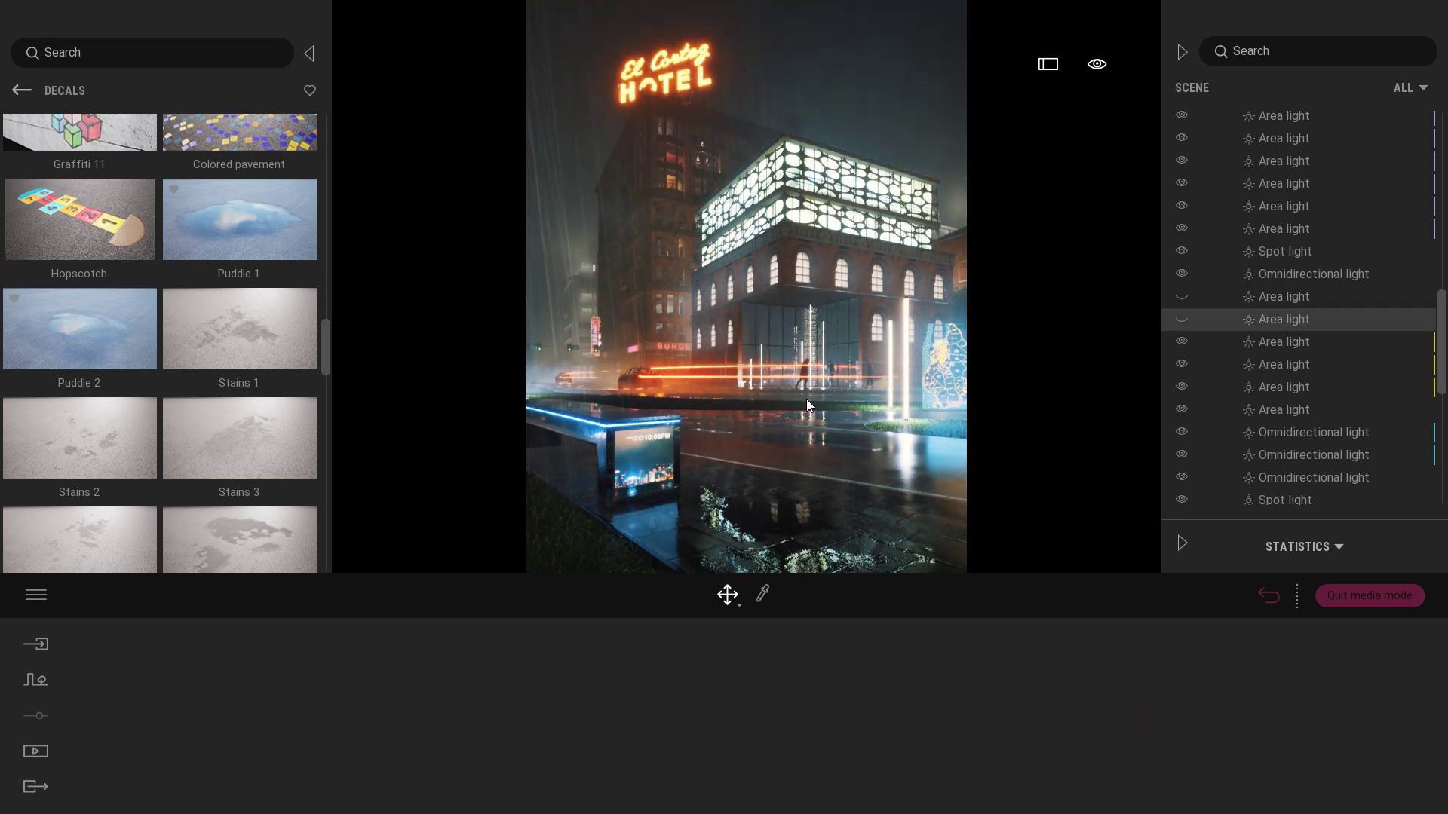
pyautogui.click(1181, 319)
pyautogui.click(1181, 297)
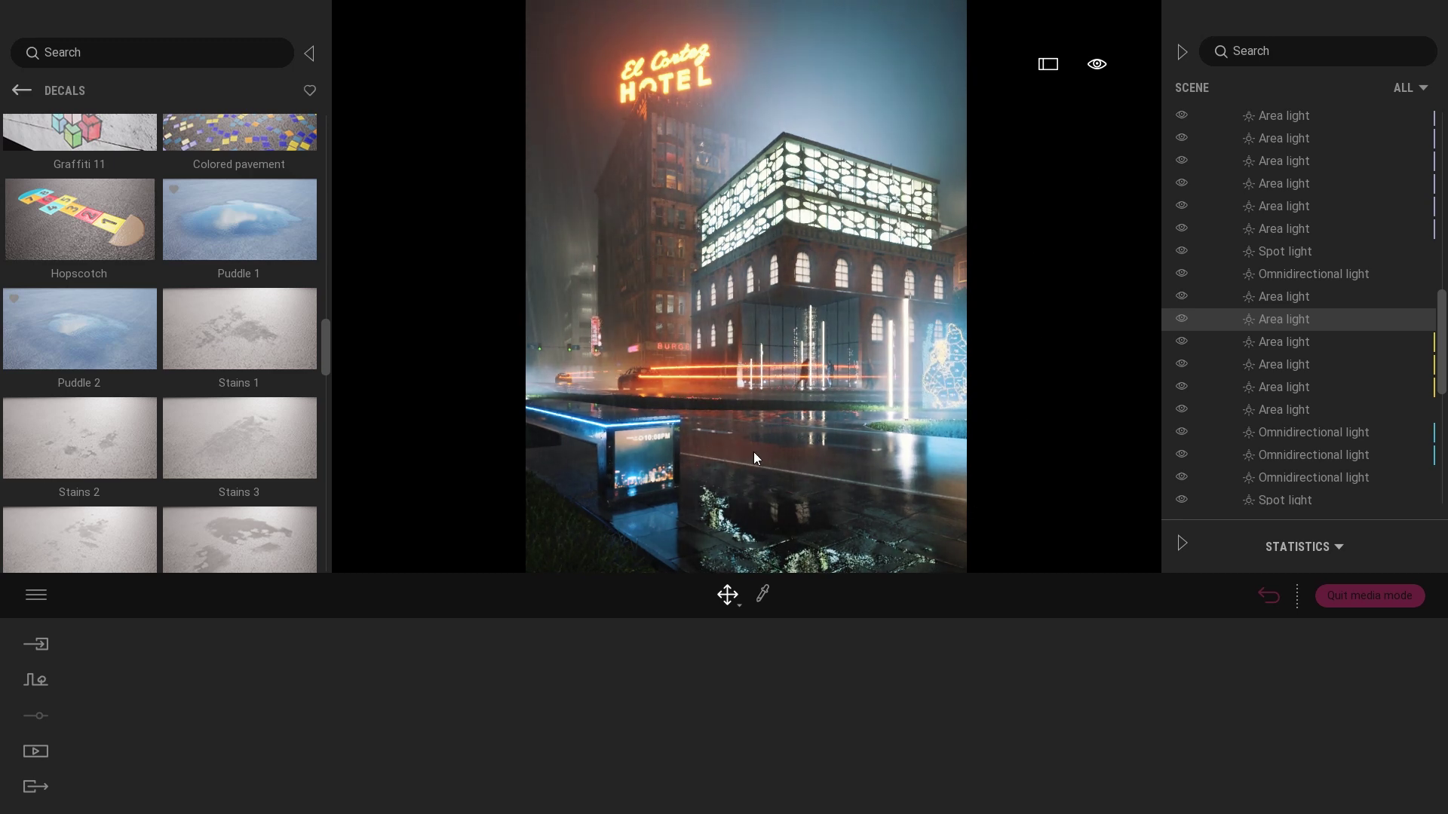
# - Reframe the portrait view around the hotel sign, the main building, the bench and the holographic display
pyautogui.moveTo(753, 452); pyautogui.dragTo(938, 565, button='right')
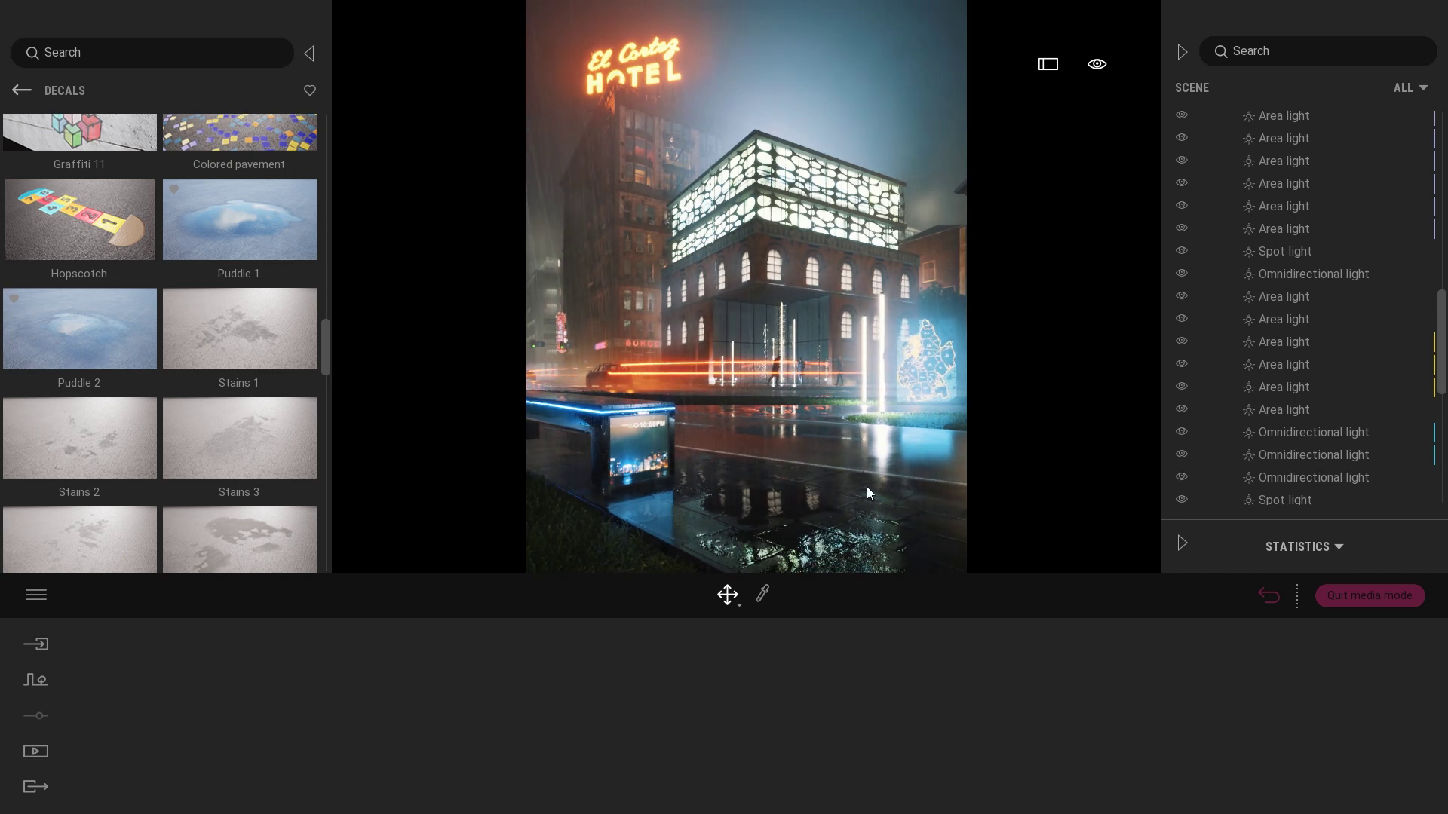
pyautogui.keyDown('shift'); pyautogui.moveTo(866, 487); pyautogui.dragTo(907, 486, button='middle'); pyautogui.keyUp('shift')
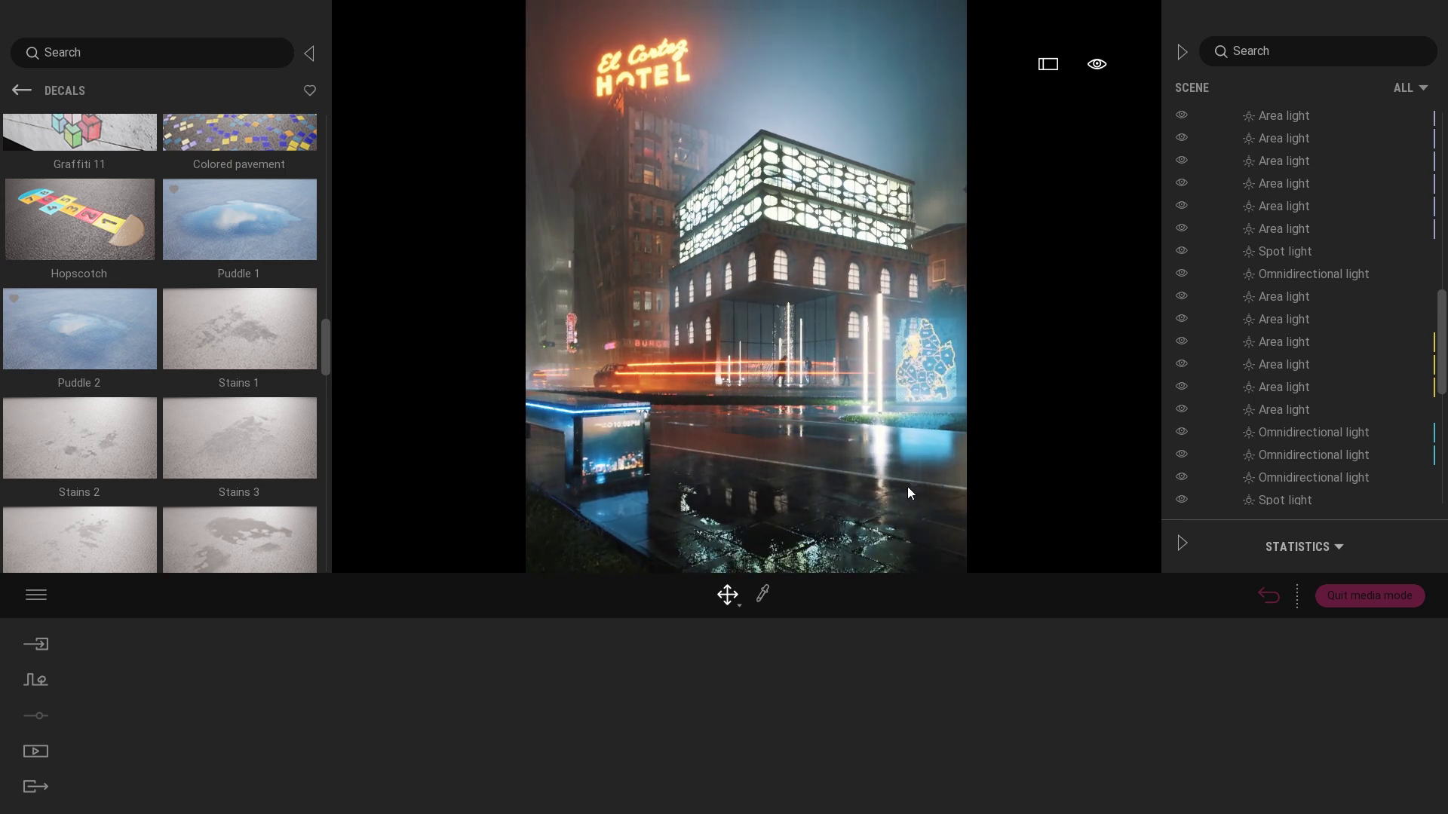
pyautogui.moveTo(931, 486)
pyautogui.mouseDown(button='right')
pyautogui.moveTo(877, 465)
pyautogui.moveTo(941, 465)
pyautogui.mouseUp(button='right')
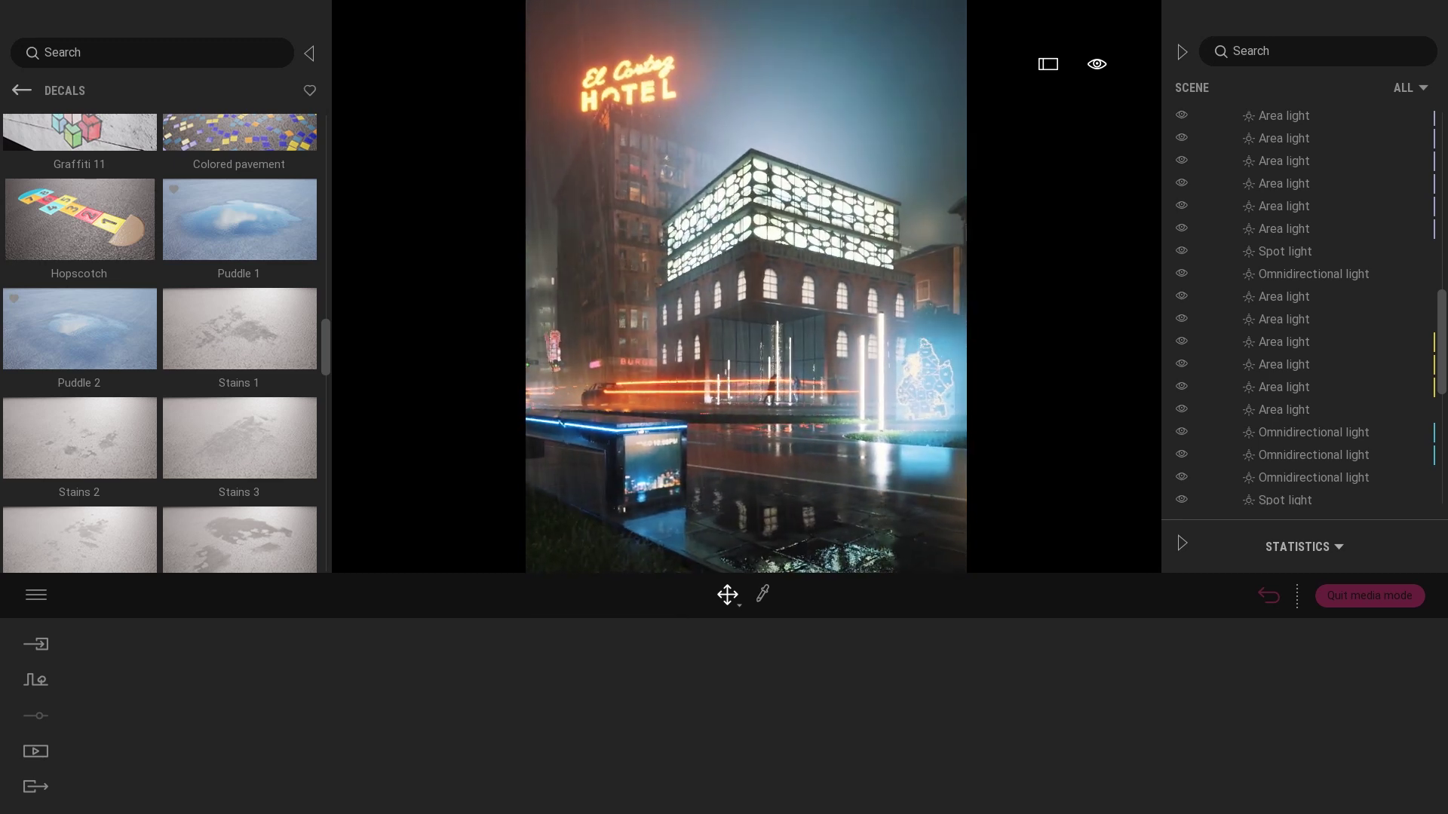